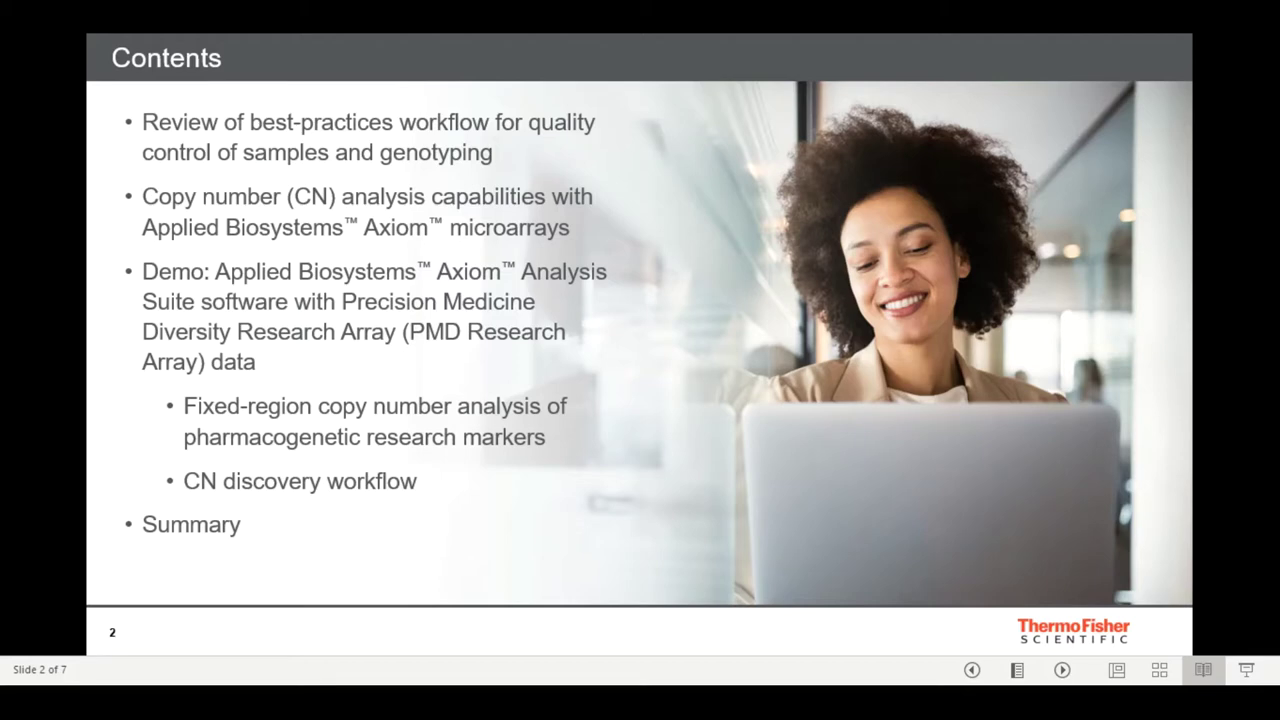
{"action": "key", "text": "Right"}
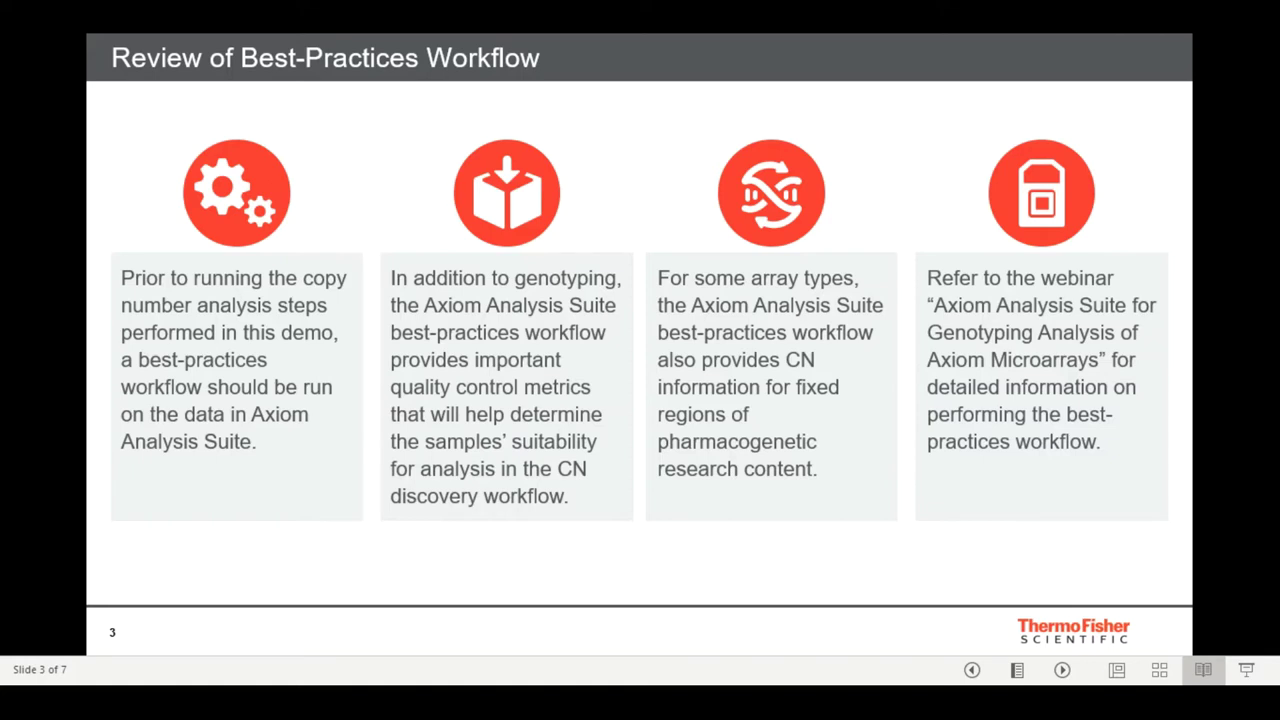
{"action": "key", "text": "Right"}
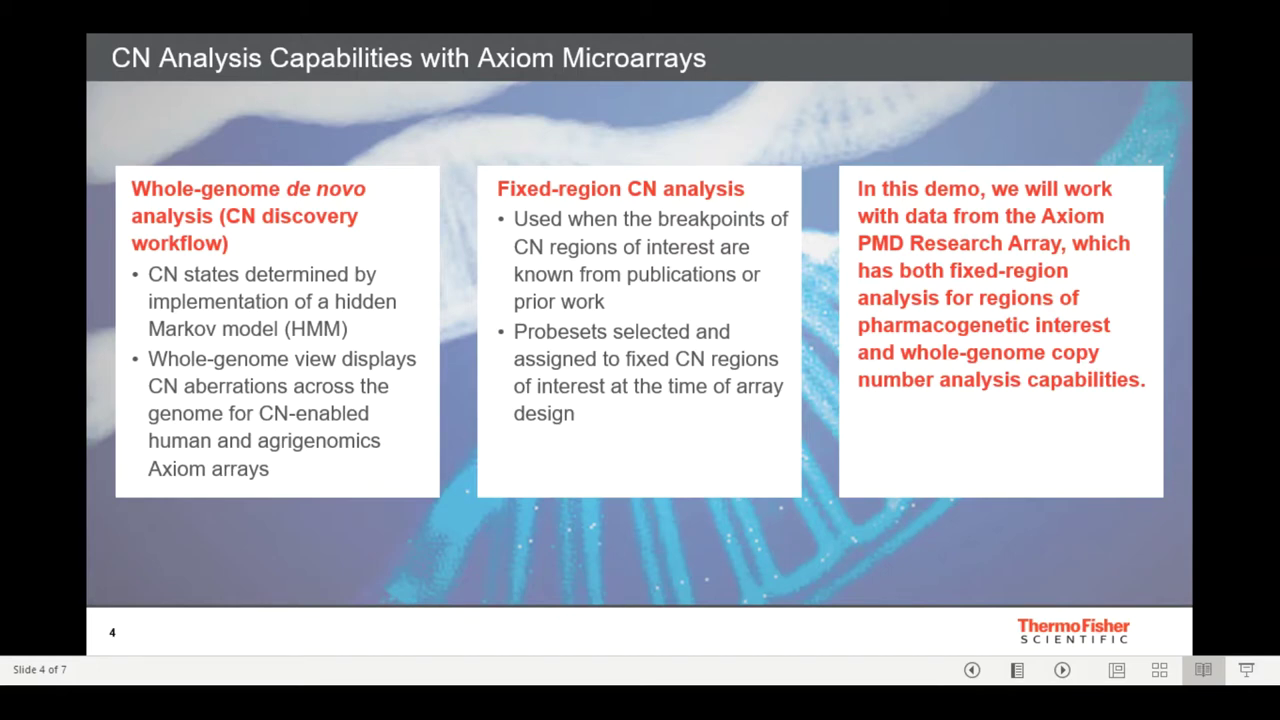
{"action": "key", "text": "Right"}
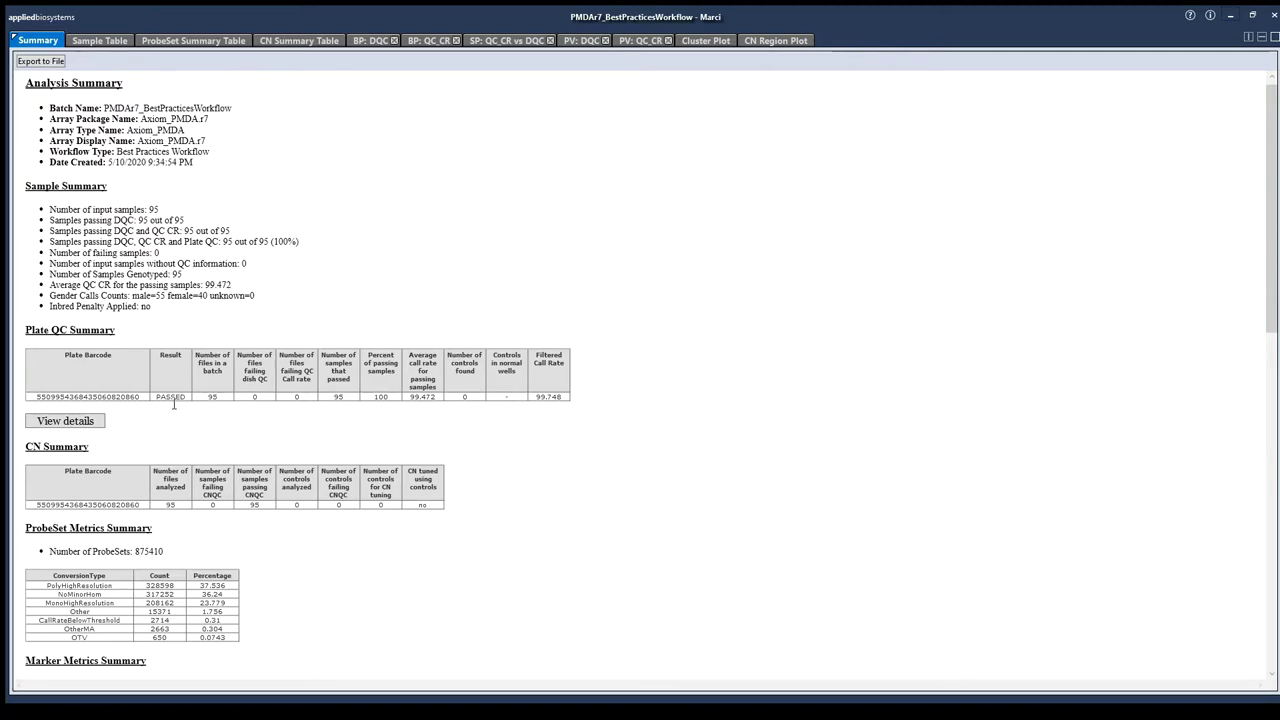
- Open the Sample Table and sort the samples by WavinessSD in ascending order
{"action": "left_click", "coordinate": [119, 44]}
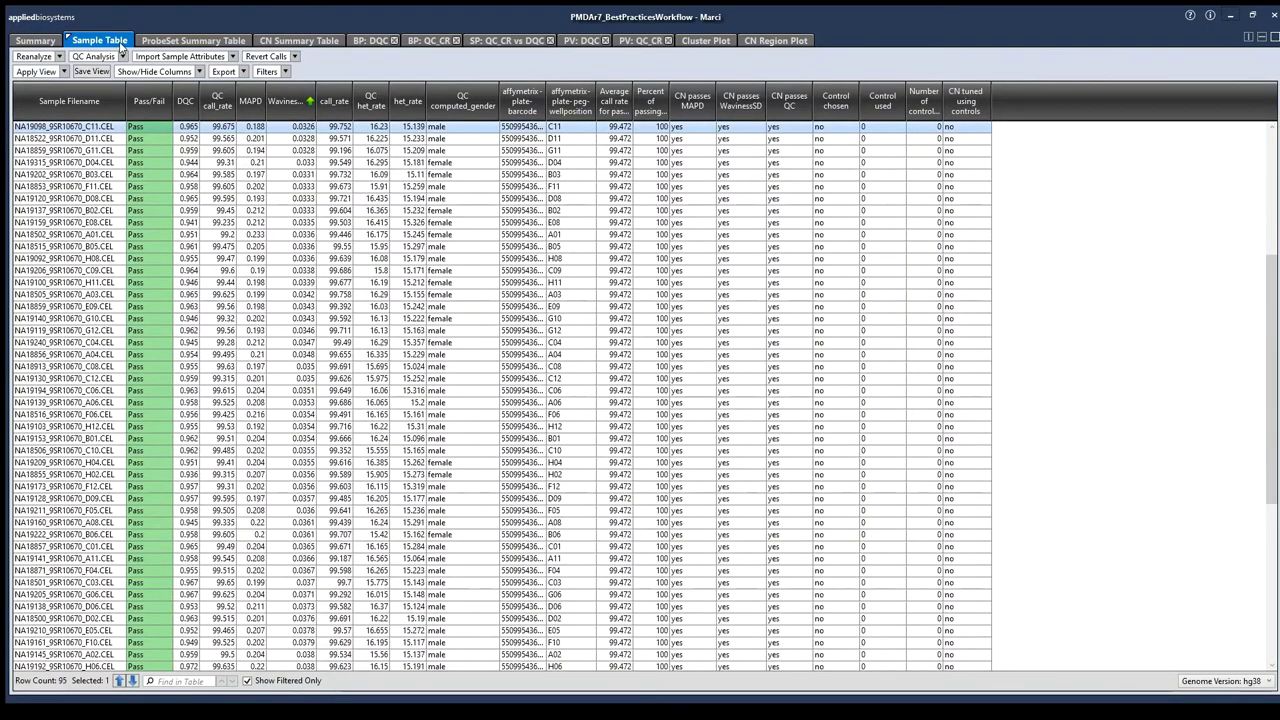
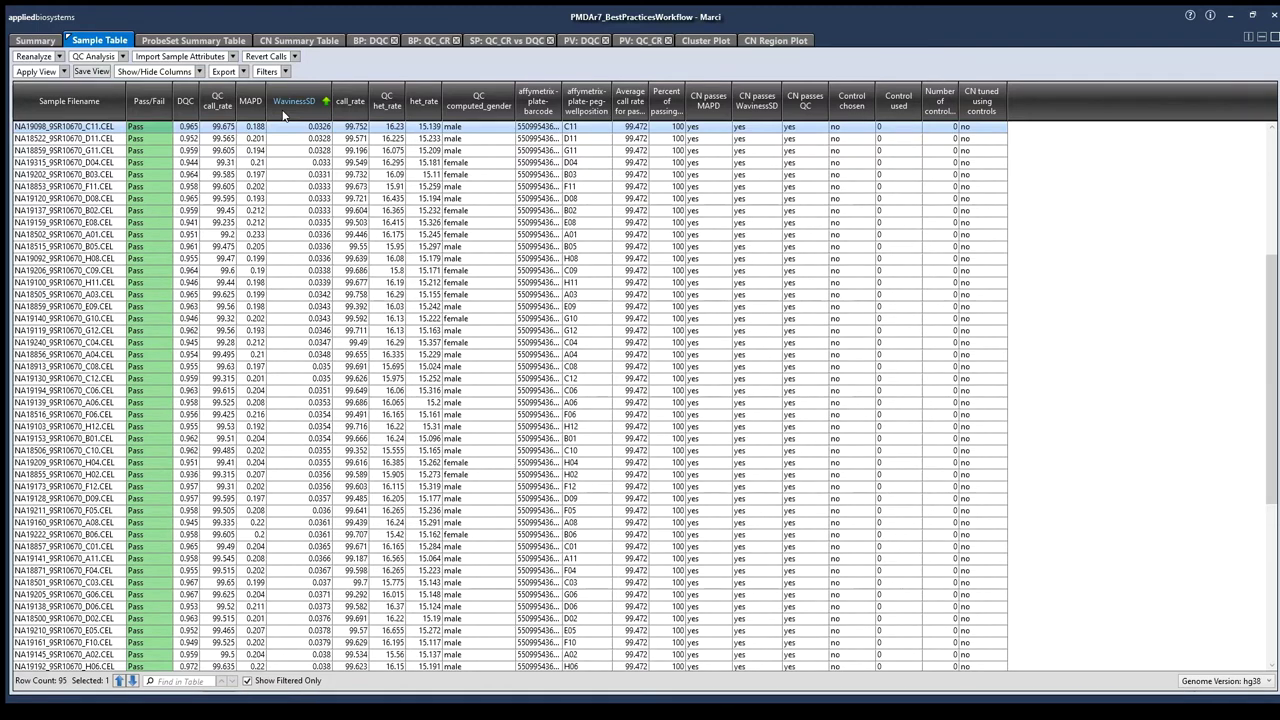
{"action": "left_click", "coordinate": [283, 110]}
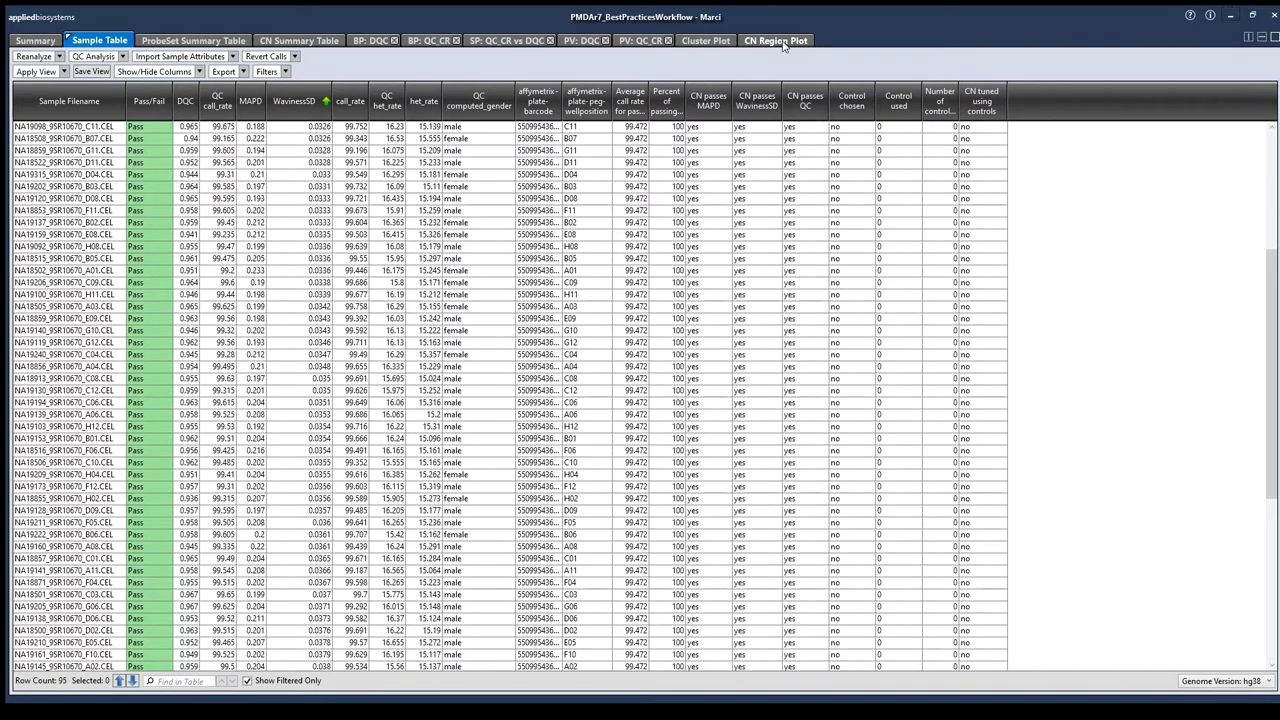
- Split the window vertically and show the CN Summary Table beside the CN Region Plot
{"action": "left_click", "coordinate": [1248, 40]}
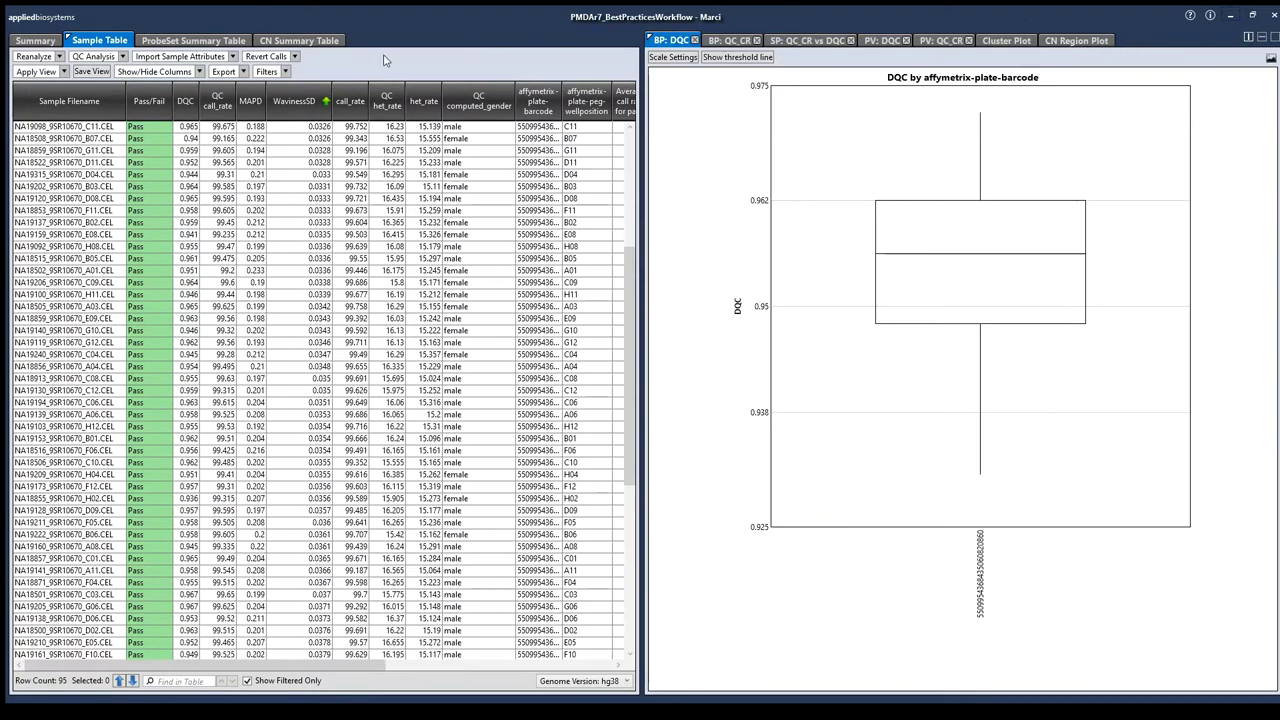
{"action": "left_click", "coordinate": [311, 41]}
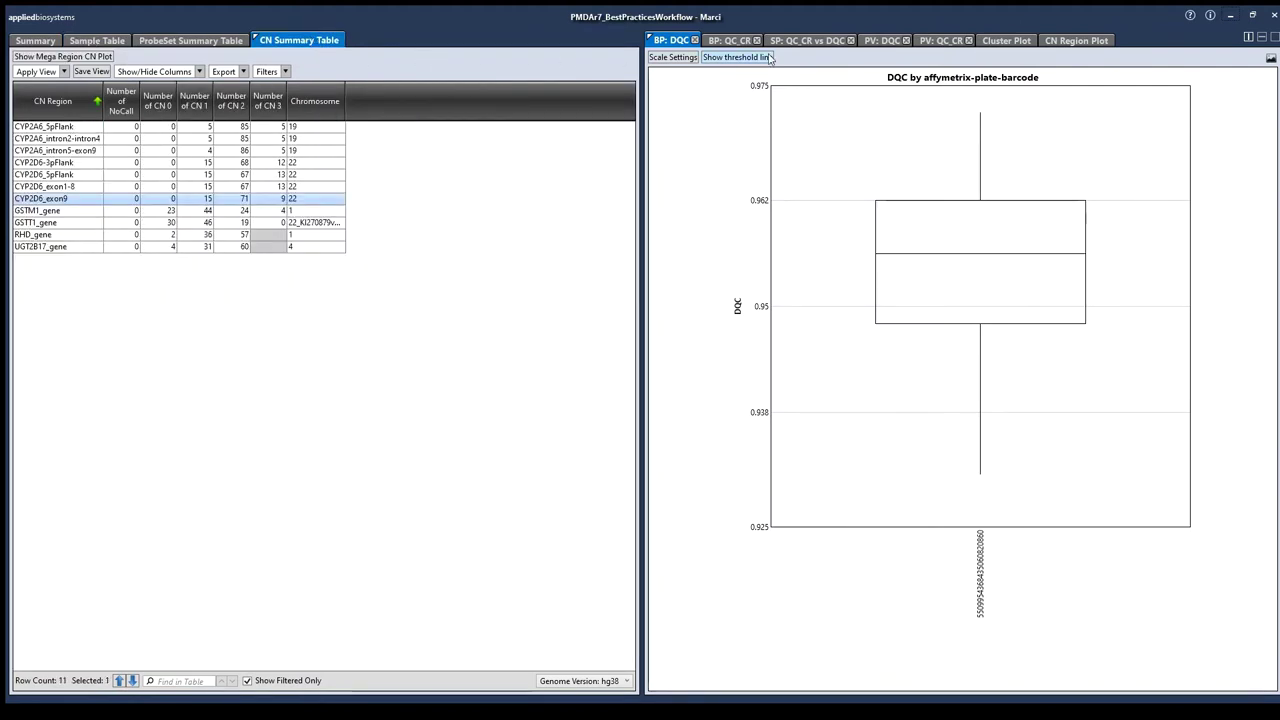
{"action": "left_click", "coordinate": [1076, 40]}
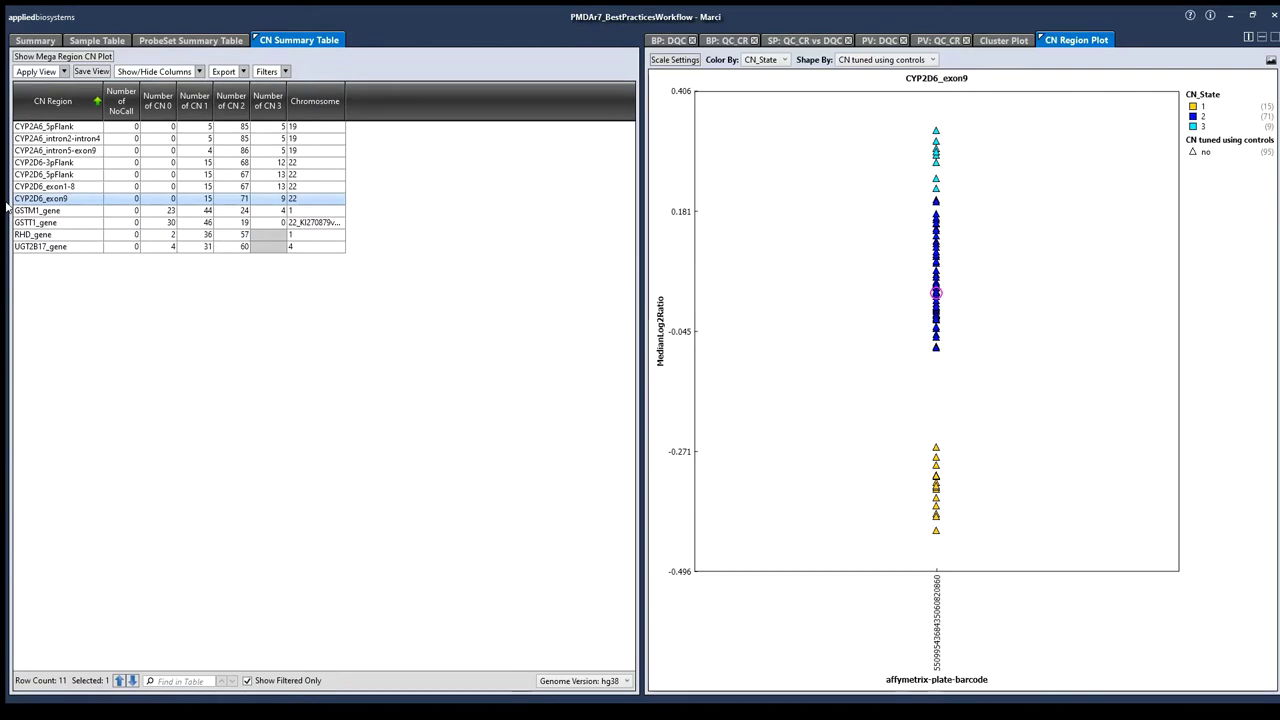
- Examine the CN Region Plots of the CYP2A6 and CYP2D6 regions one after another
{"action": "left_click", "coordinate": [73, 128]}
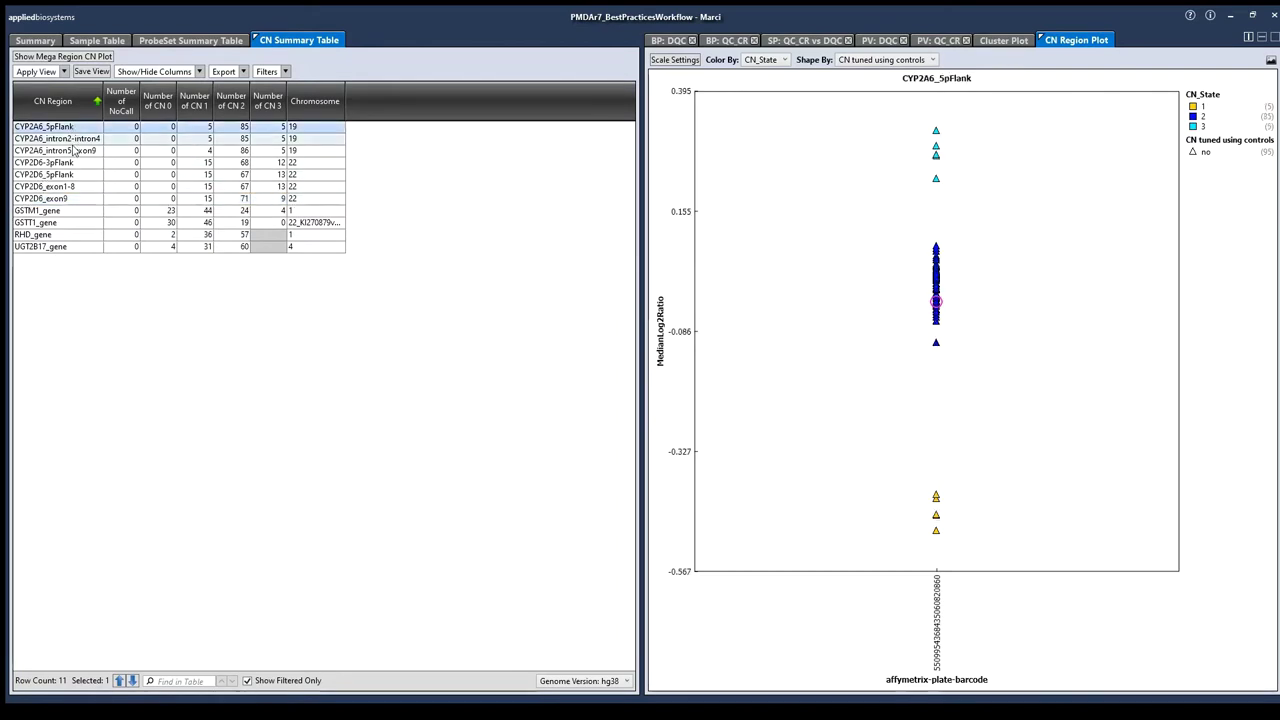
{"action": "left_click", "coordinate": [70, 150]}
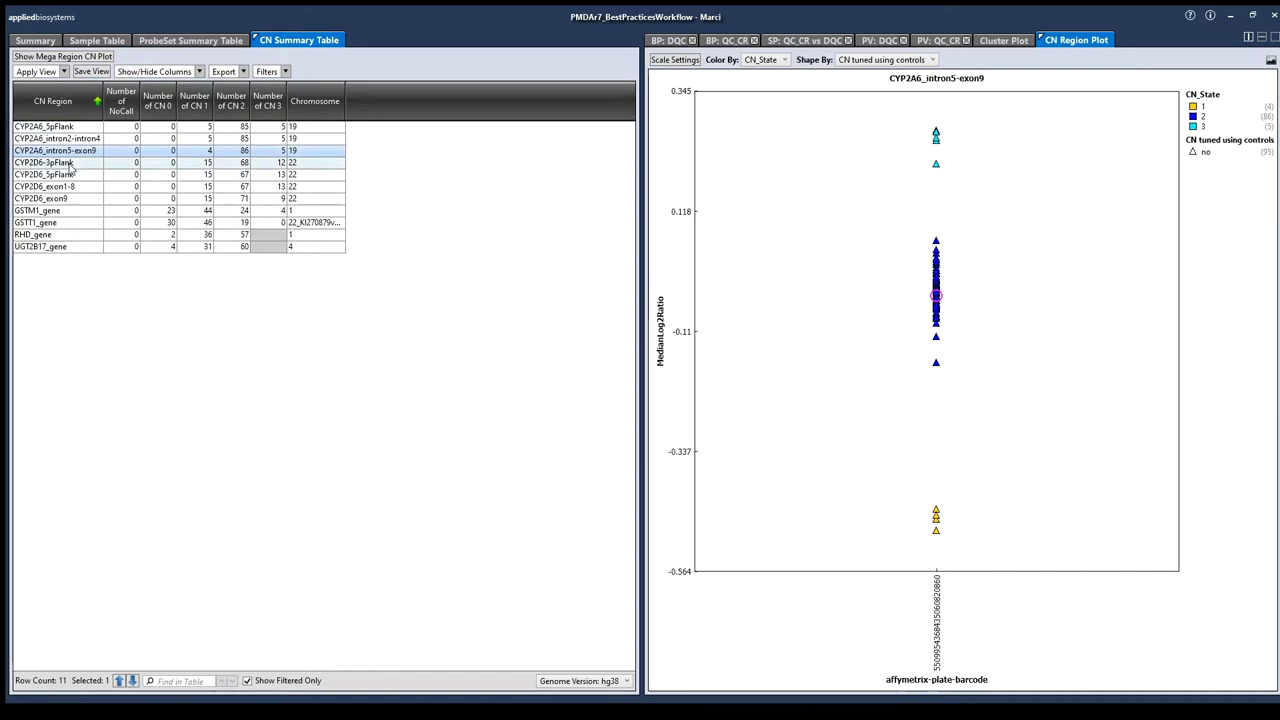
{"action": "left_click", "coordinate": [71, 166]}
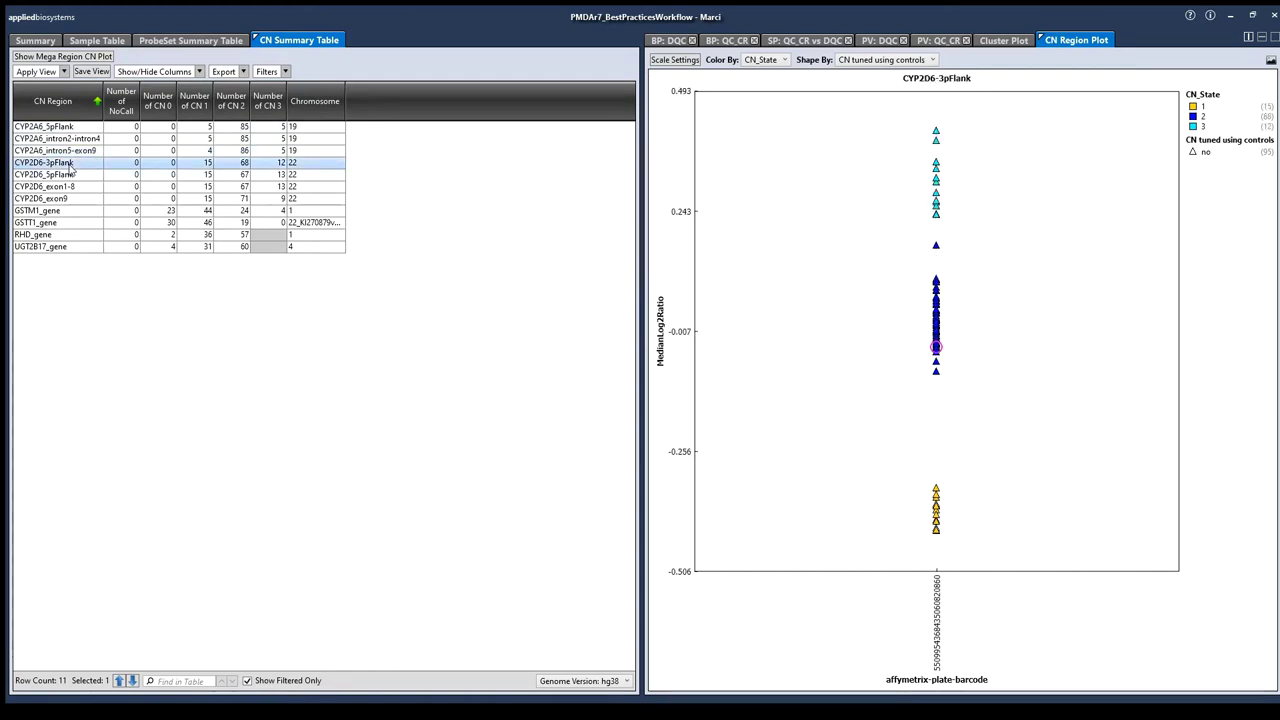
{"action": "left_click", "coordinate": [190, 188]}
{"action": "key", "text": "Down"}
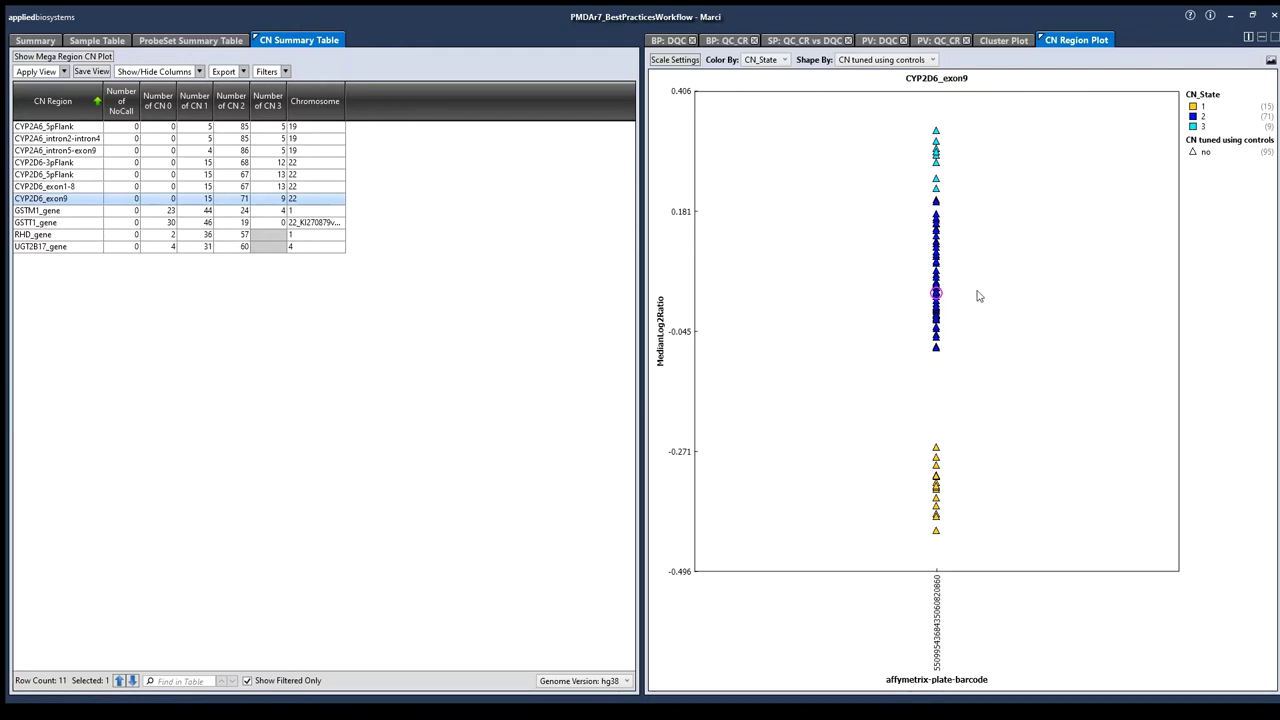
- Plot GSTM1_gene, select all samples in its CN state 0 cluster, and show them in the Sample Table
{"action": "left_click", "coordinate": [61, 212]}
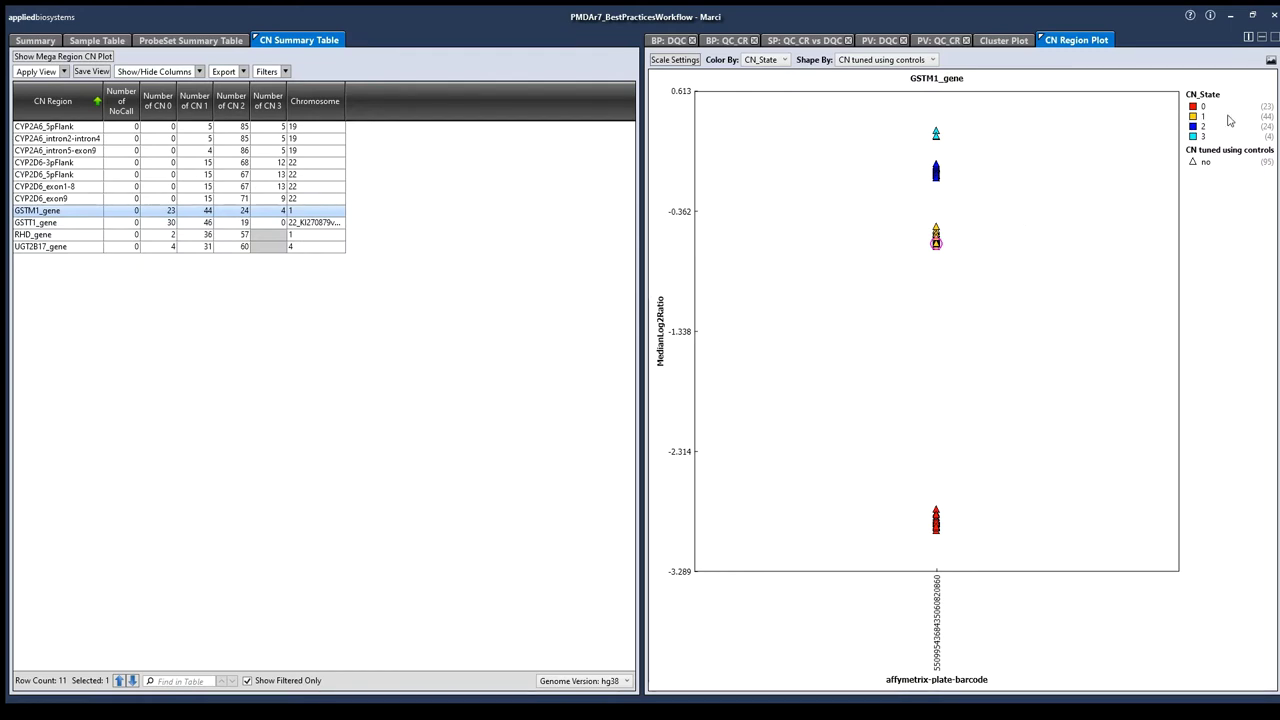
{"action": "left_click", "coordinate": [937, 514]}
{"action": "mouse_move", "coordinate": [963, 531]}
{"action": "left_mouse_down"}
{"action": "mouse_move", "coordinate": [910, 565]}
{"action": "mouse_move", "coordinate": [883, 545]}
{"action": "mouse_move", "coordinate": [887, 522]}
{"action": "mouse_move", "coordinate": [930, 498]}
{"action": "left_mouse_up"}
{"action": "left_click", "coordinate": [85, 42]}
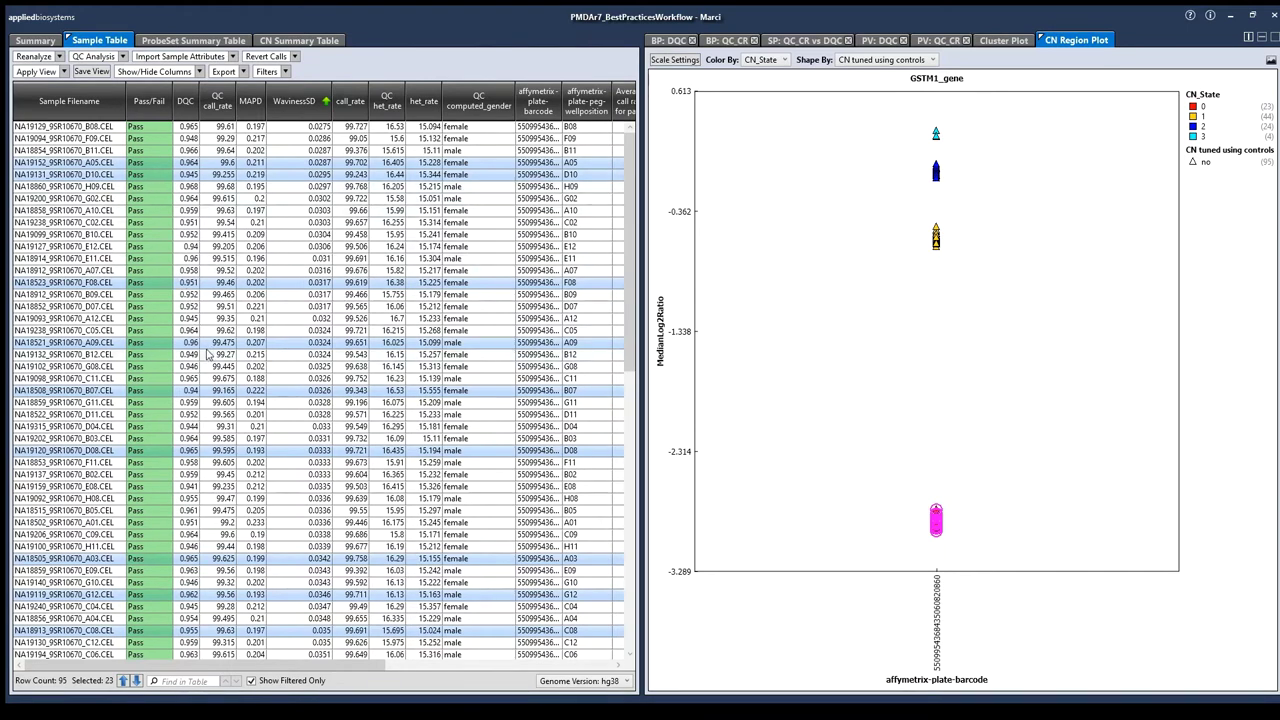
- Filter the CN Summary Table to regions whose Chromosome value contains 19
{"action": "left_click", "coordinate": [298, 40]}
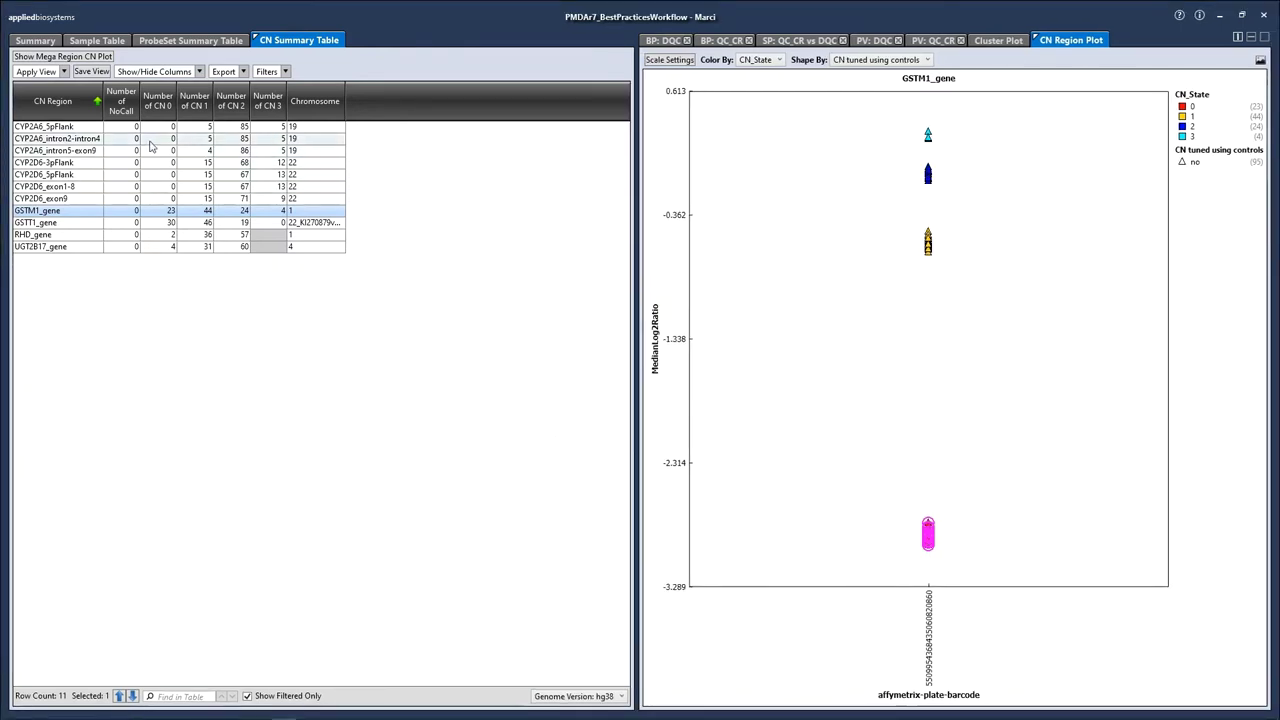
{"action": "right_click", "coordinate": [310, 115]}
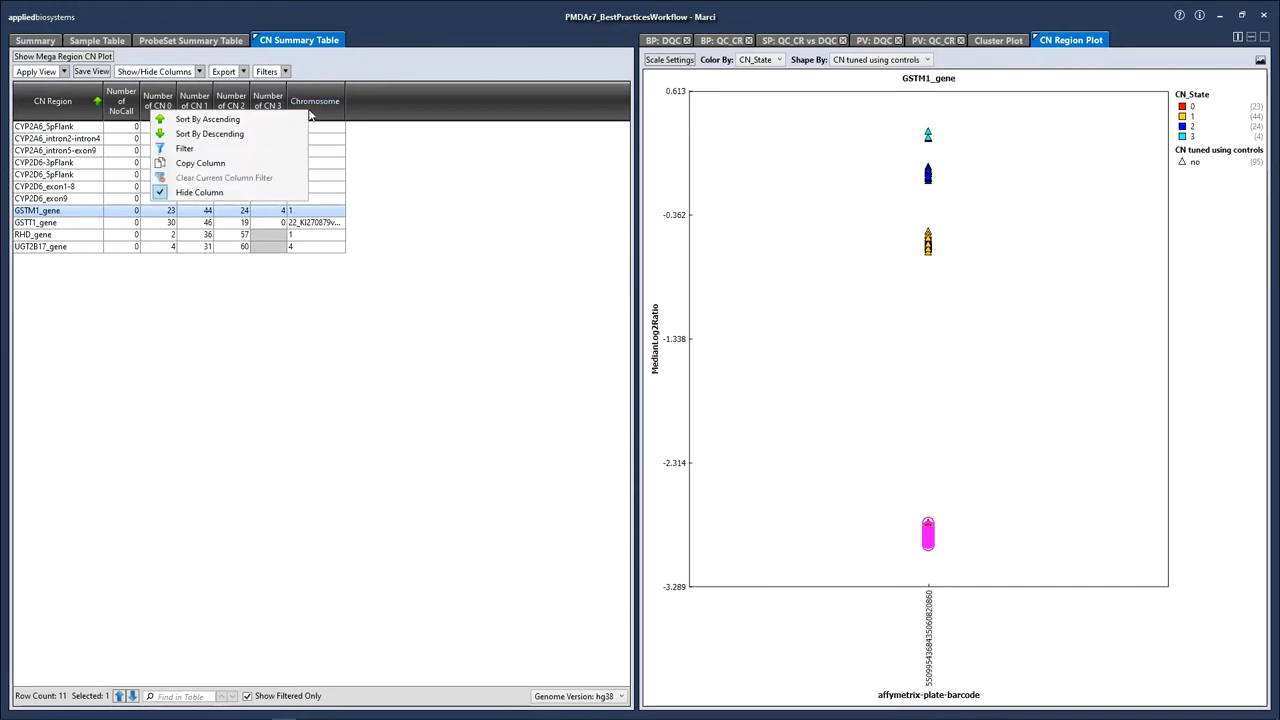
{"action": "left_click", "coordinate": [247, 150]}
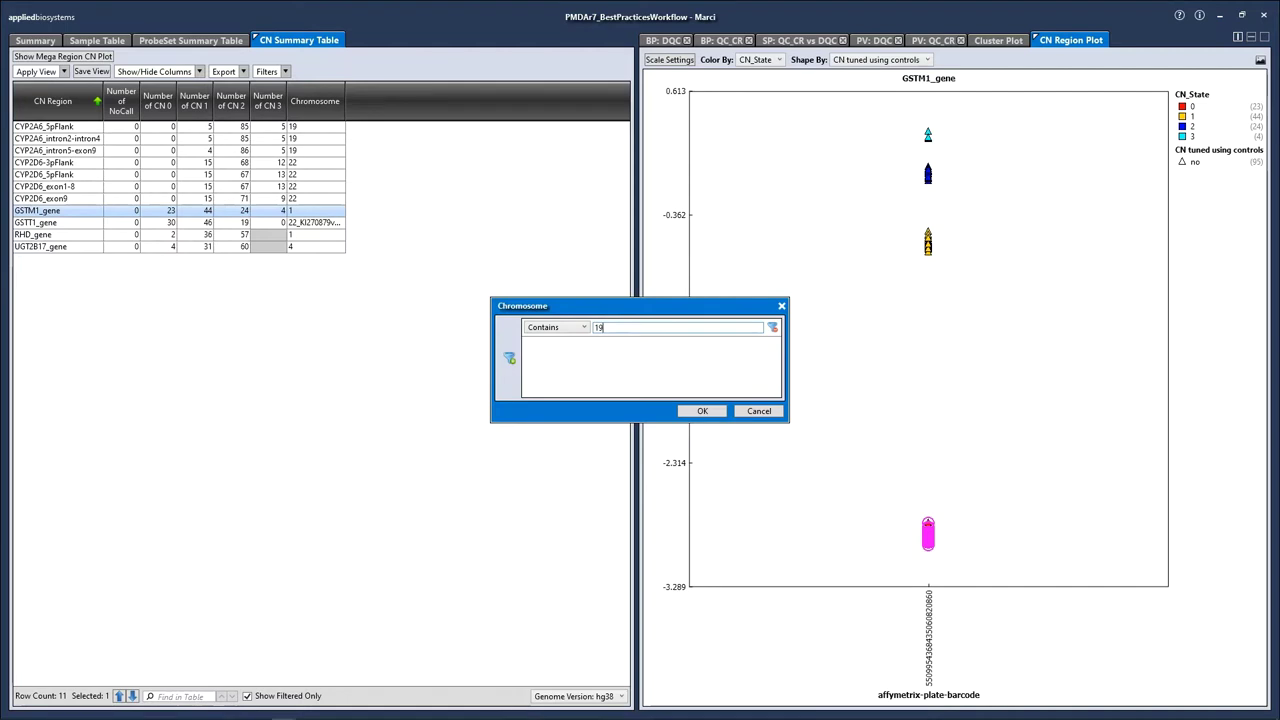
{"action": "key", "text": "Return"}
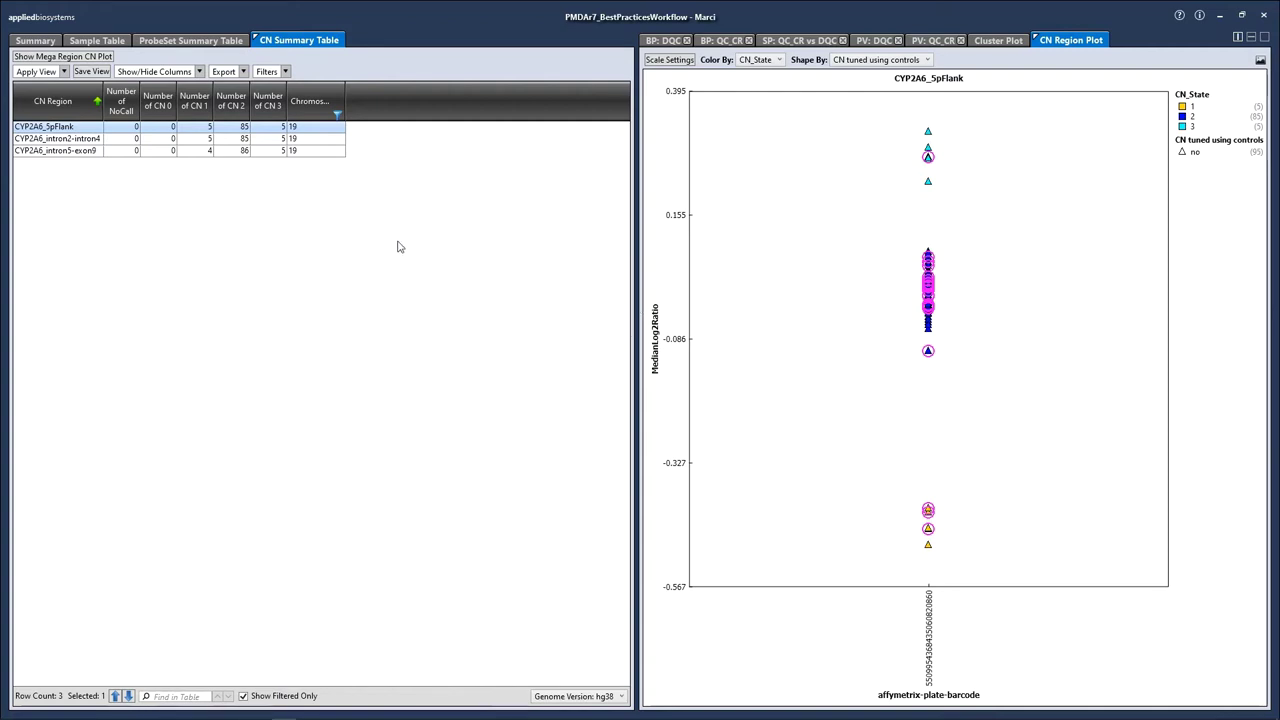
- Review the CN Summary Table's export options and clear the Chromosome column filter
{"action": "left_click", "coordinate": [243, 72]}
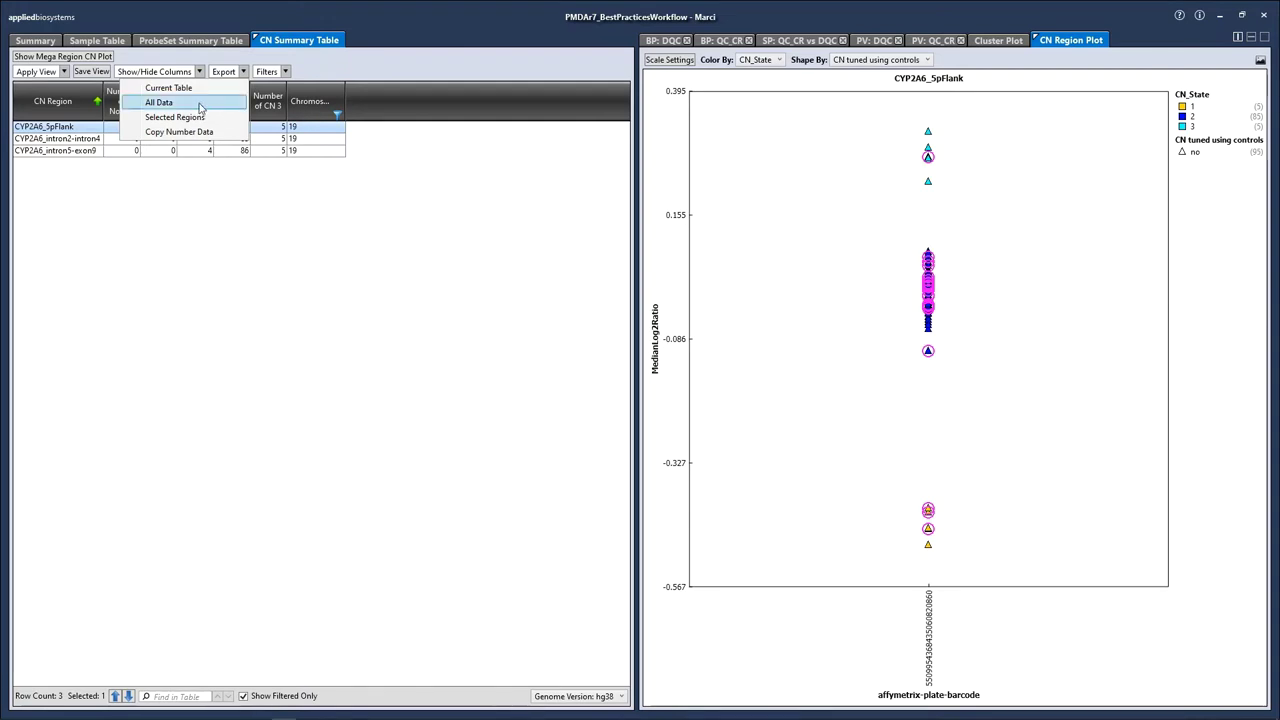
{"action": "right_click", "coordinate": [310, 107]}
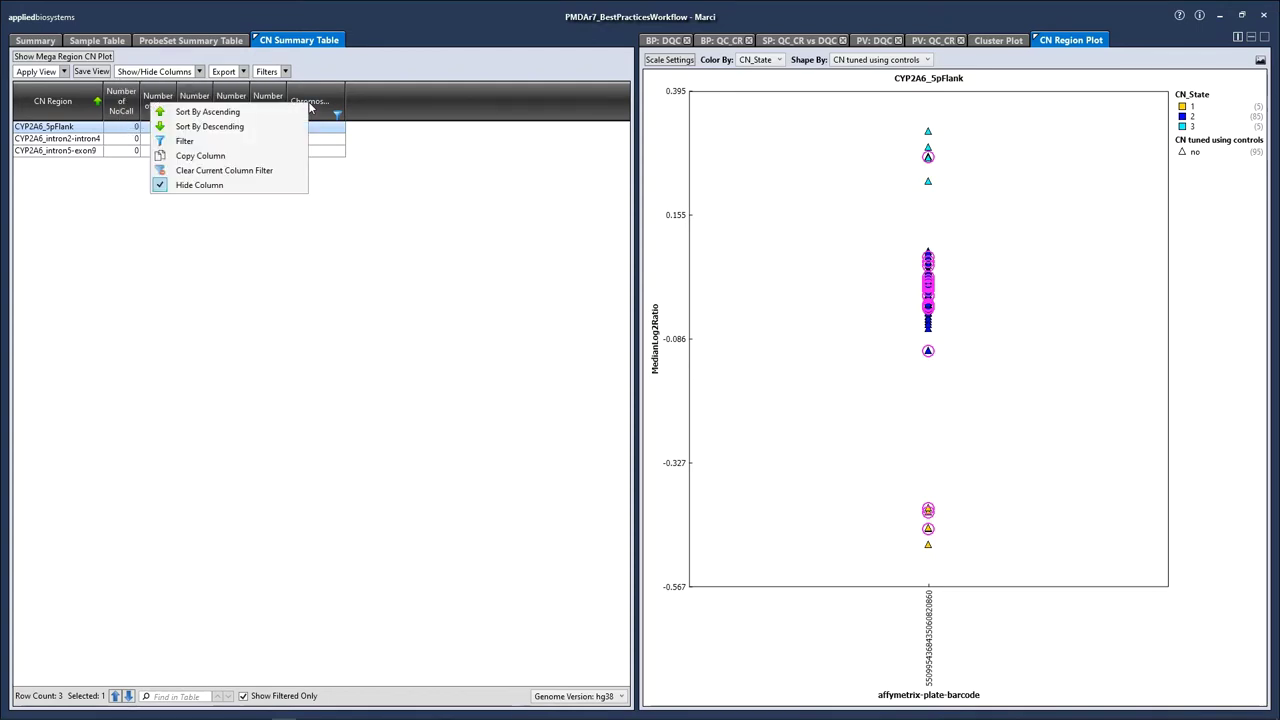
{"action": "left_click", "coordinate": [253, 178]}
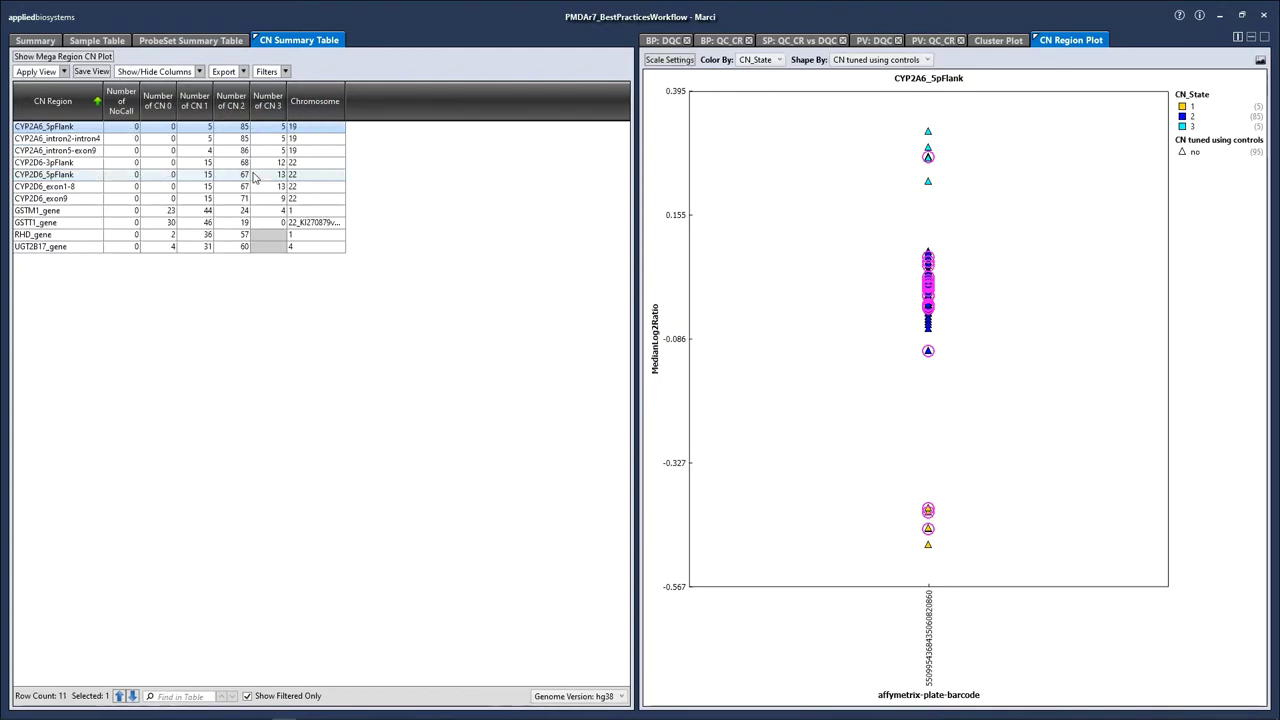
- Select the CYP2A6_5pFlank and CYP2A6_intron2-intron4 regions and review the export options for selected regions
{"action": "left_click", "coordinate": [243, 73]}
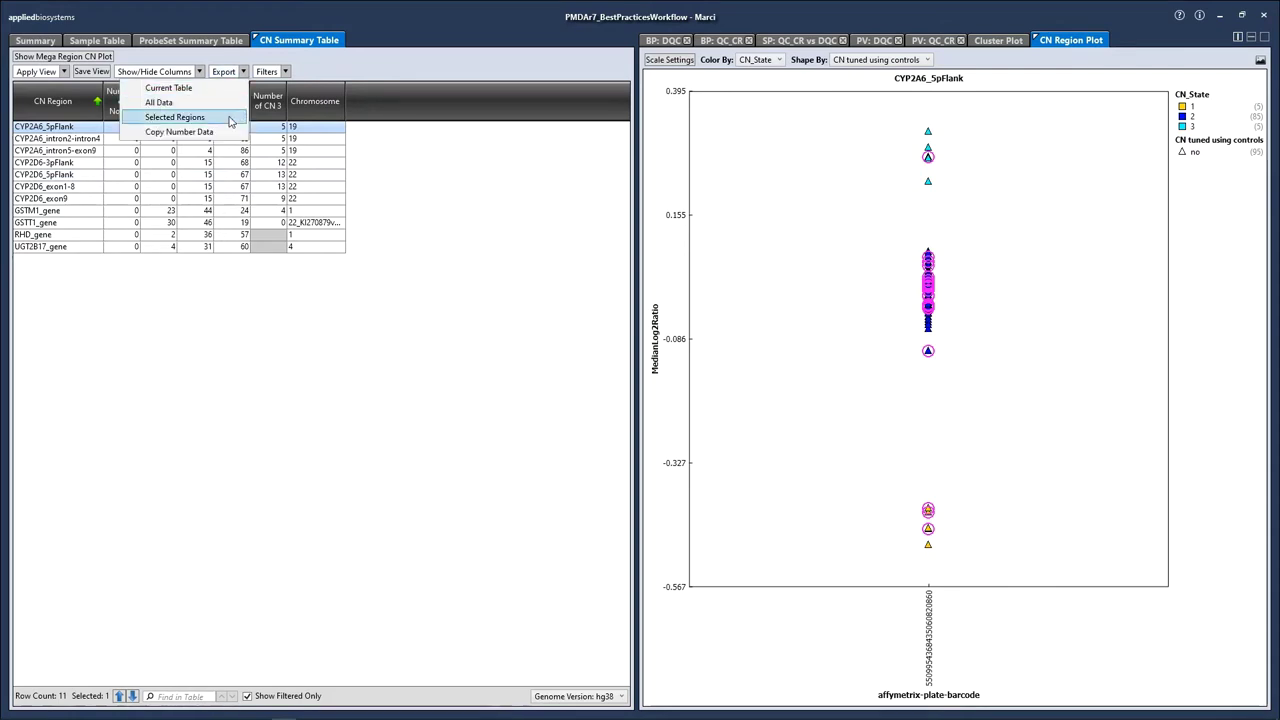
{"action": "left_click", "coordinate": [62, 140]}
{"action": "left_click", "coordinate": [62, 140], "text": "ctrl"}
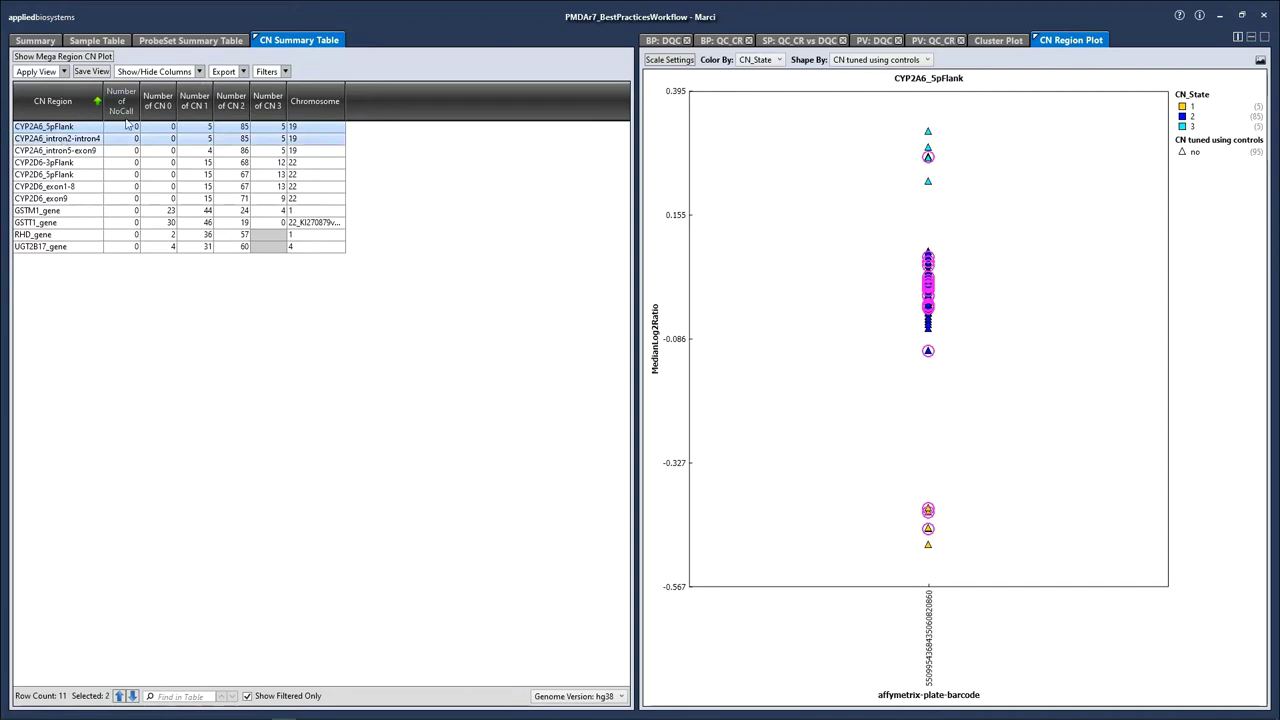
{"action": "left_click", "coordinate": [243, 73]}
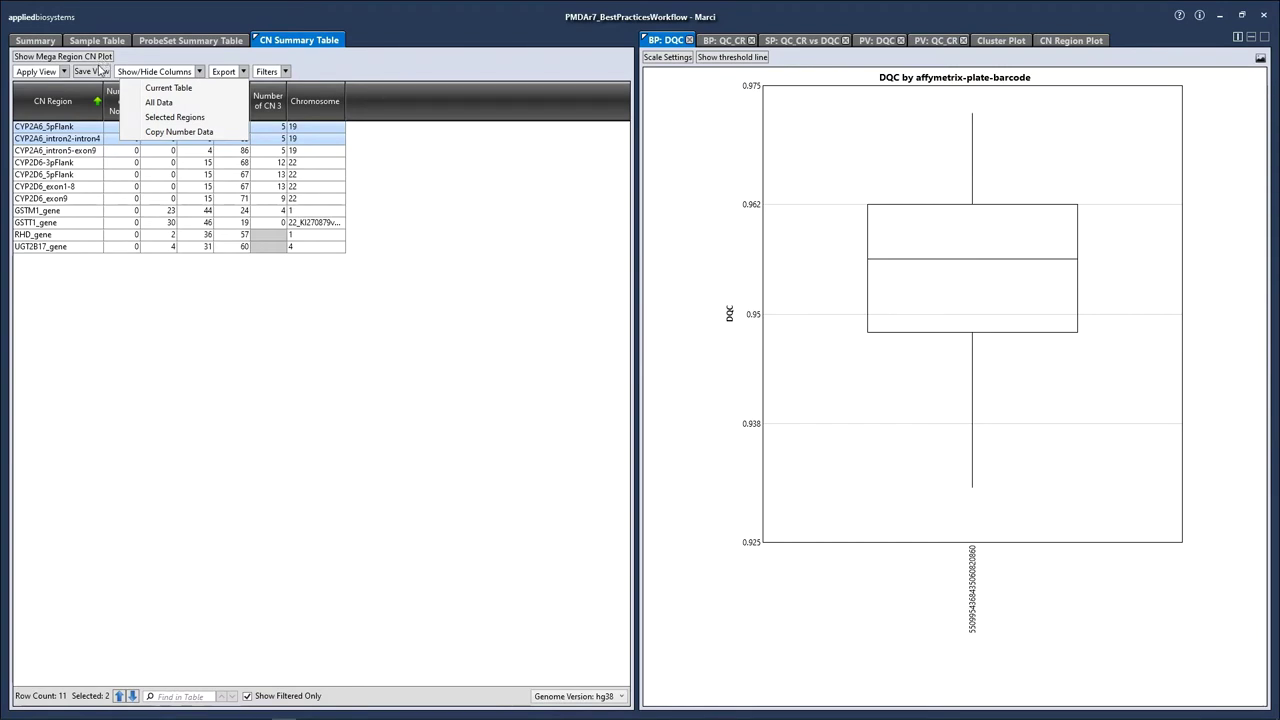
- Select the four CYP2D6 regions and display them in a Mega Region CN Plot
{"action": "left_click", "coordinate": [73, 165]}
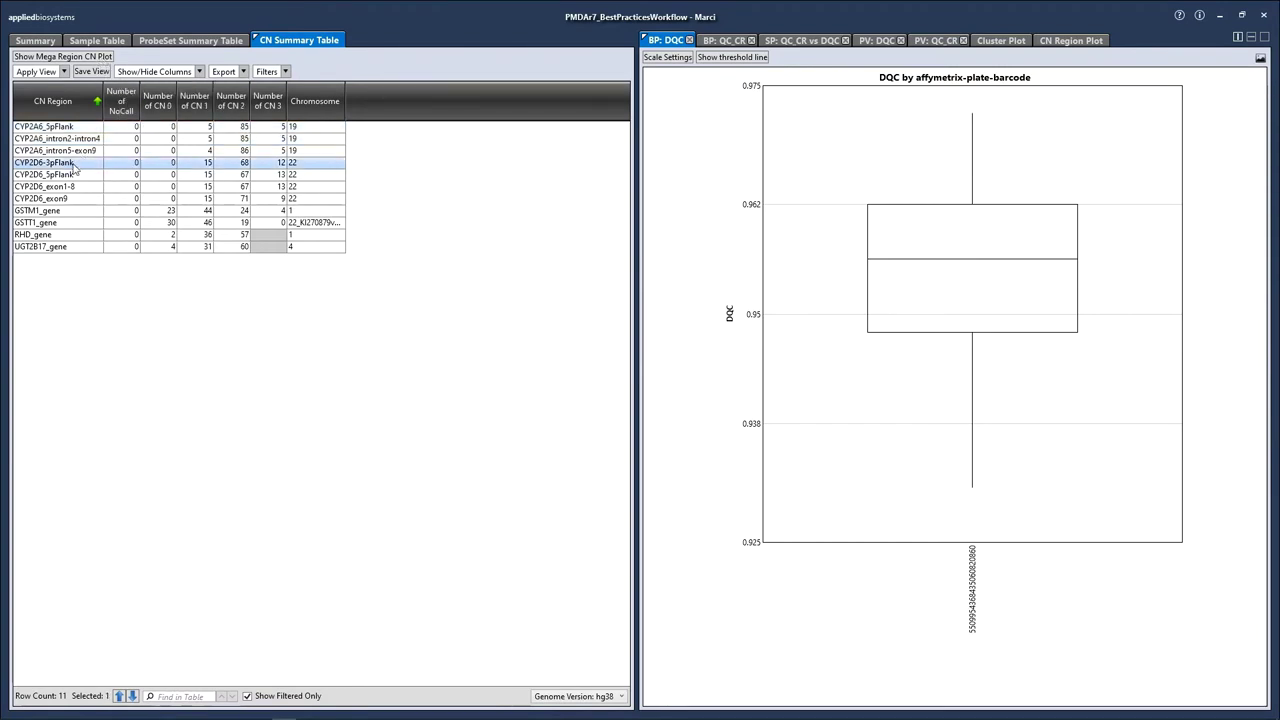
{"action": "left_click", "coordinate": [77, 199], "text": "shift"}
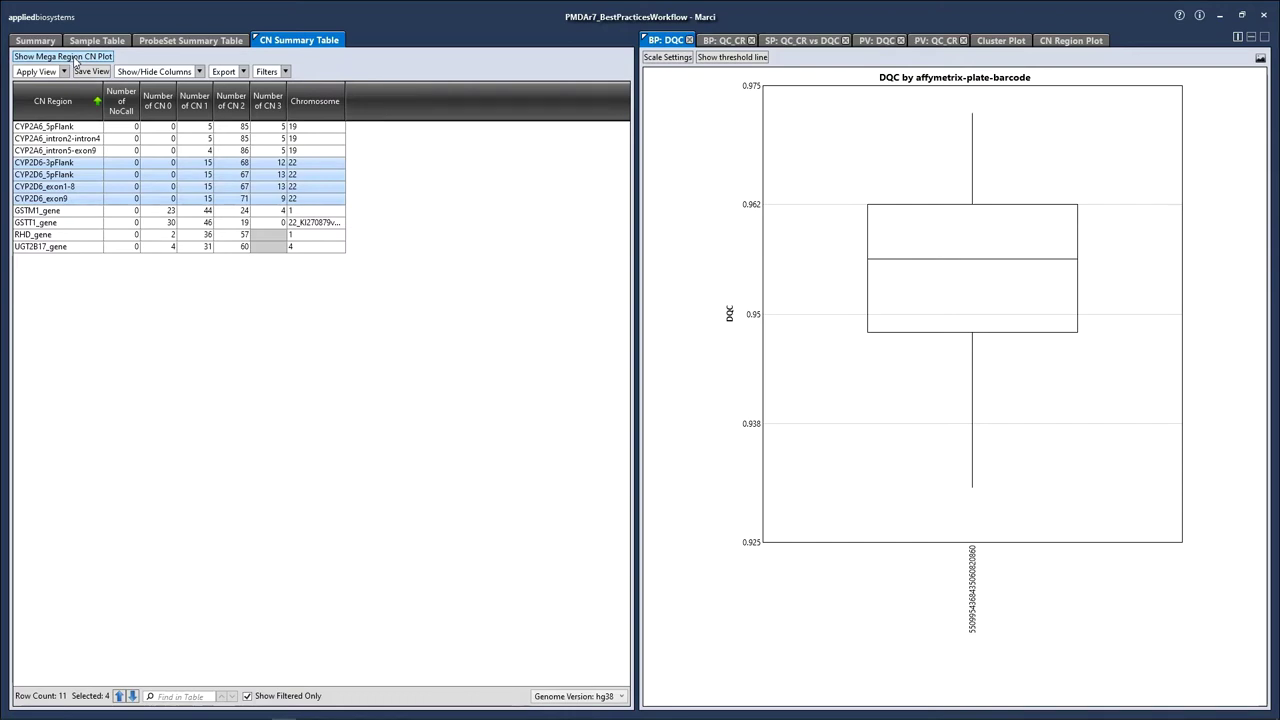
{"action": "left_click", "coordinate": [75, 58]}
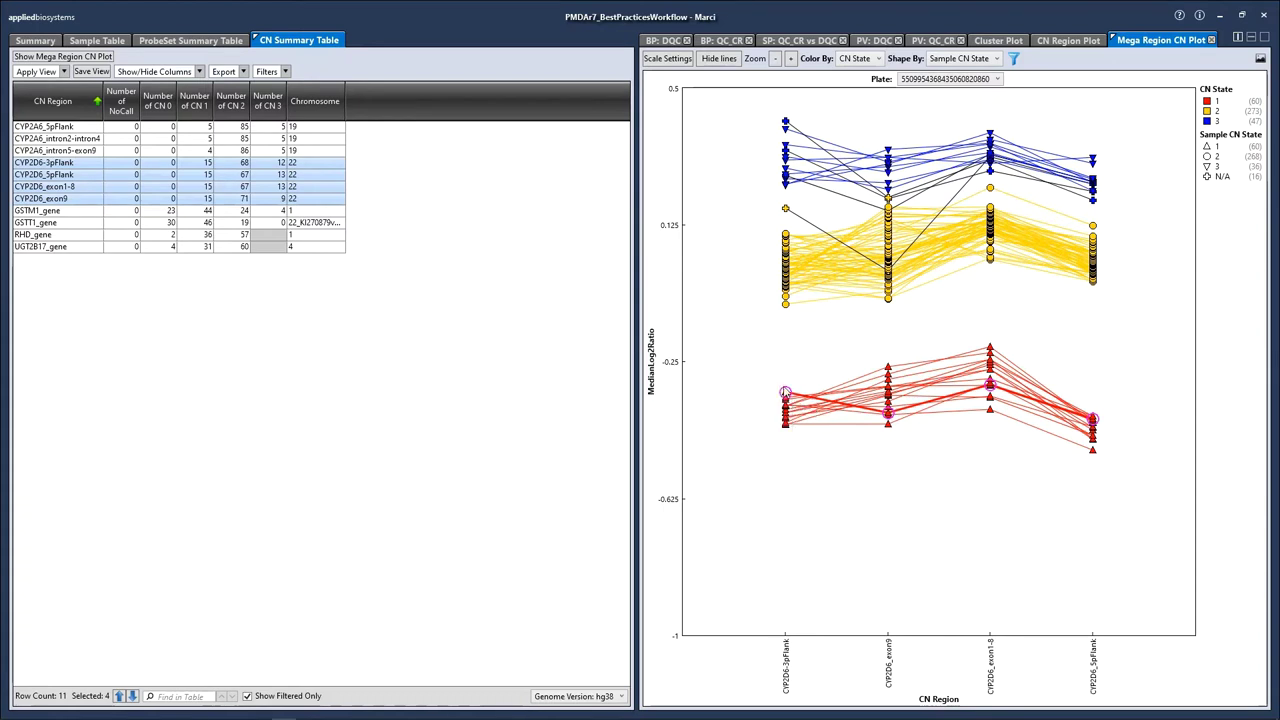
- Examine the sample data points and the available plate choices in the Mega Region CN Plot
{"action": "mouse_move", "coordinate": [788, 395]}
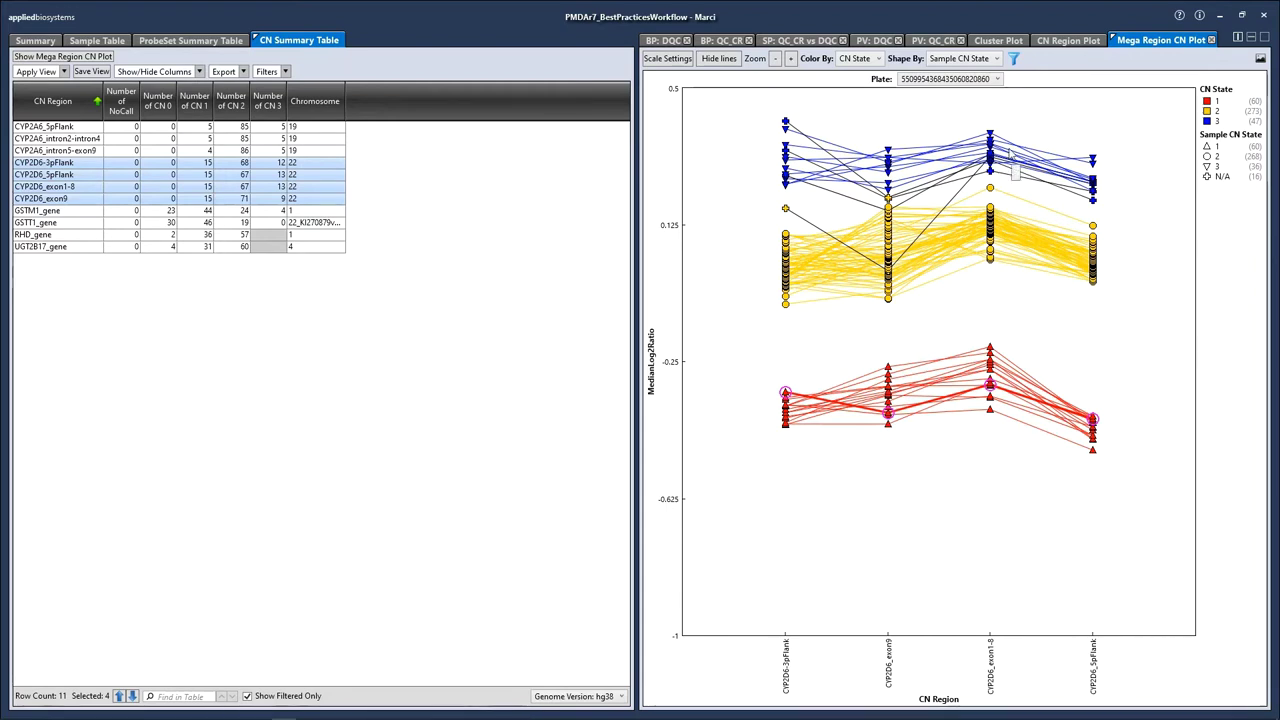
{"action": "left_click", "coordinate": [996, 80]}
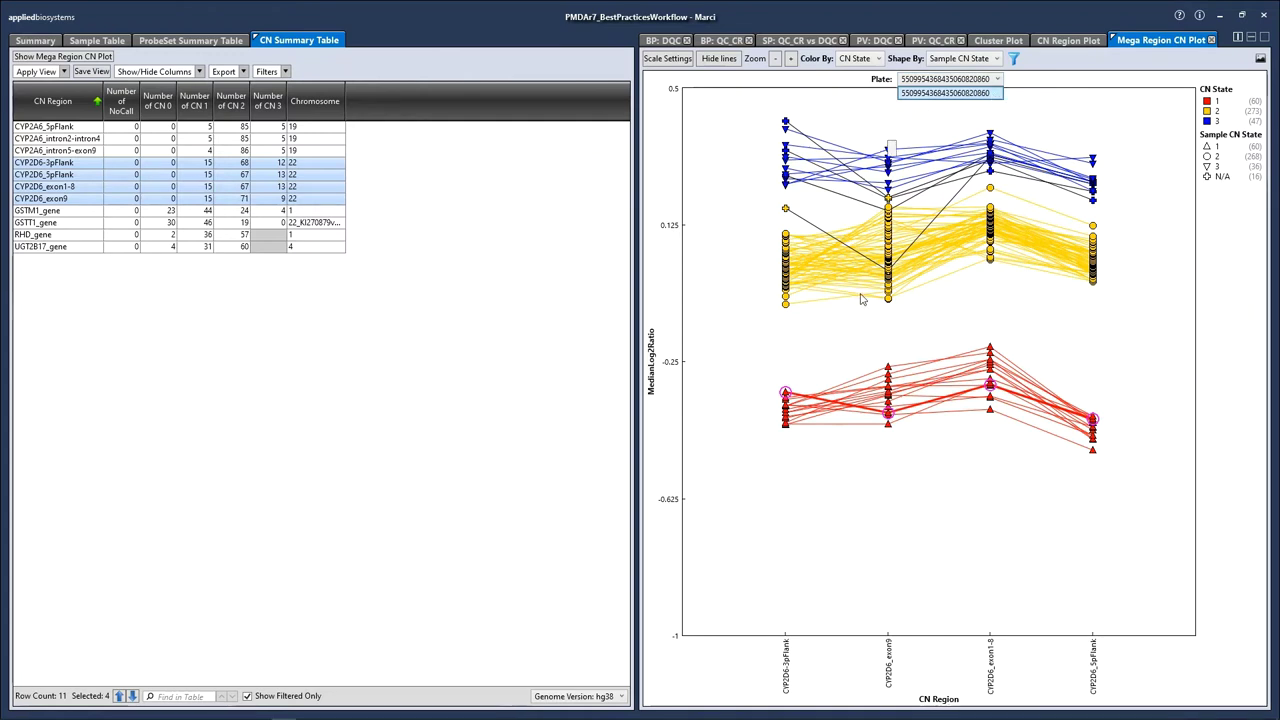
{"action": "left_click", "coordinate": [994, 282]}
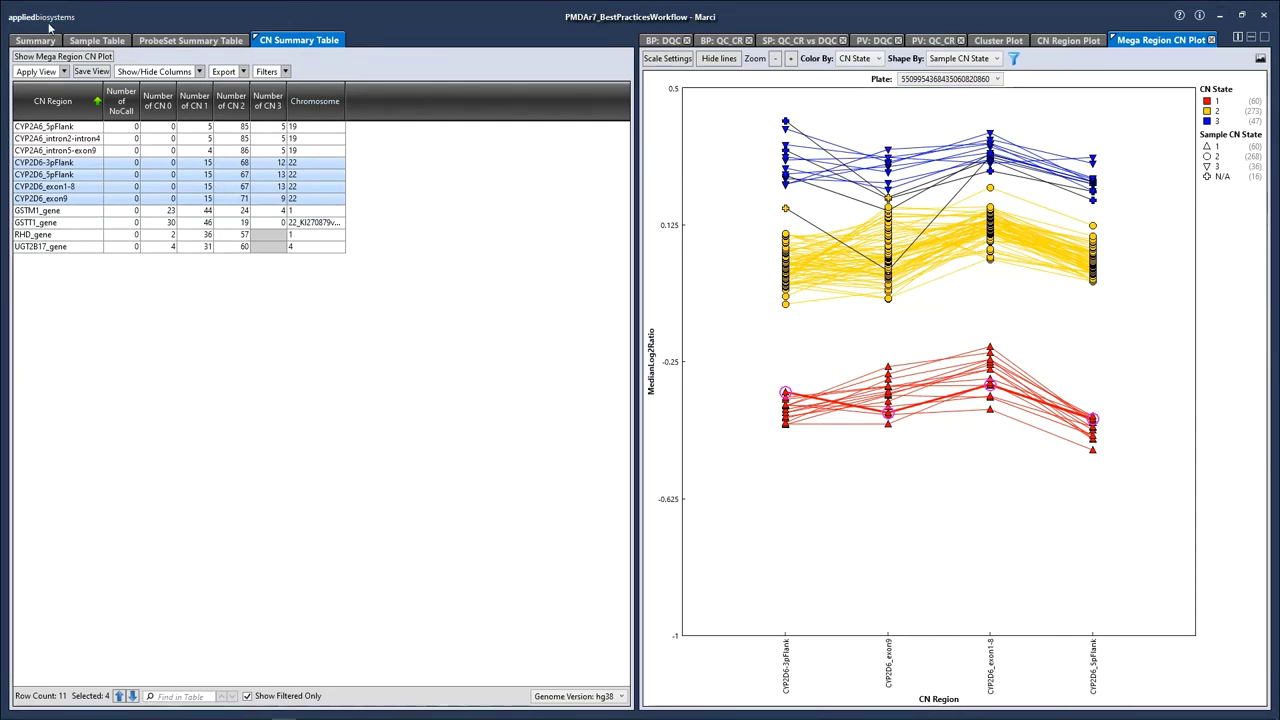
- Review the Sample Table's export formats and sort its samples by WavinessSD in ascending order
{"action": "left_click", "coordinate": [84, 41]}
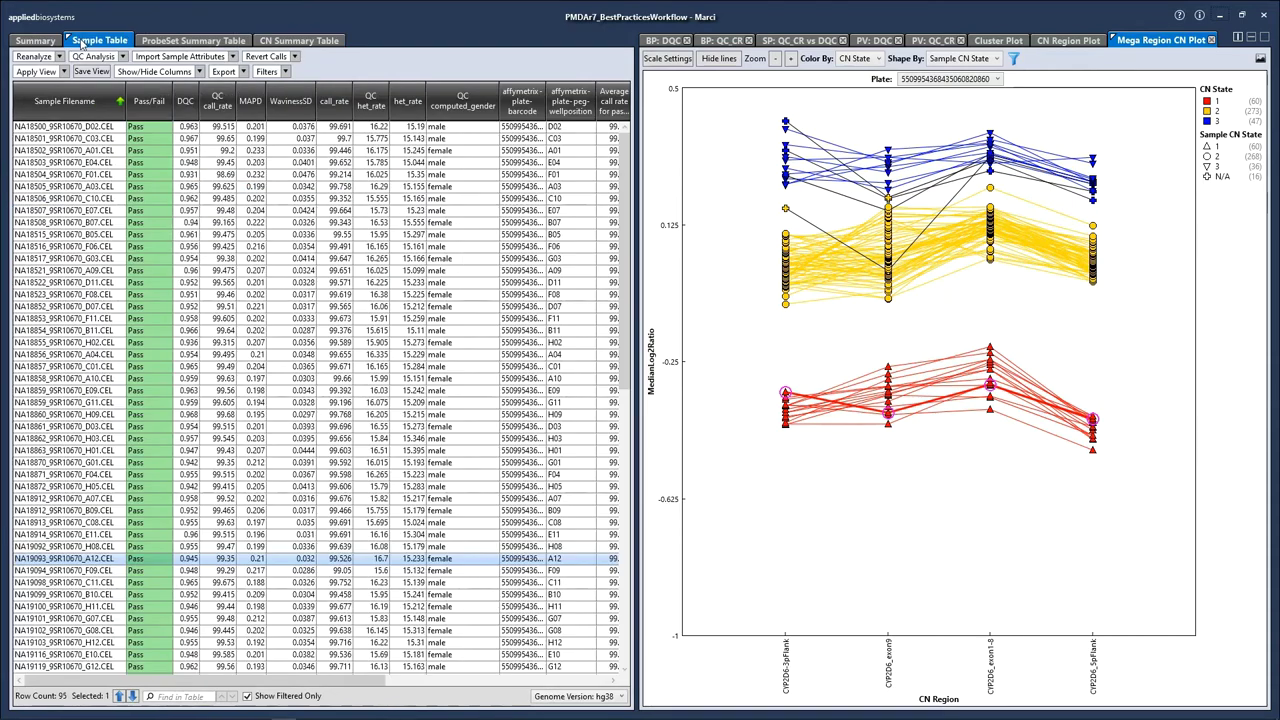
{"action": "left_click", "coordinate": [243, 72]}
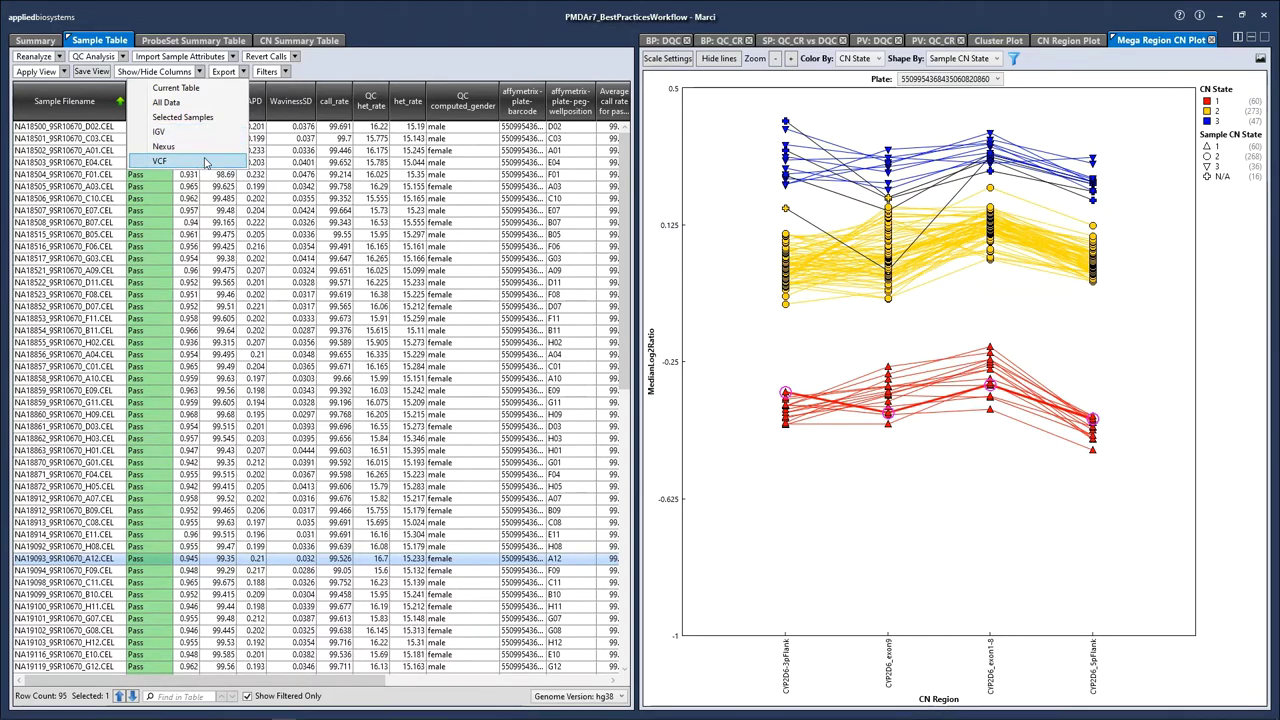
{"action": "left_click", "coordinate": [336, 66]}
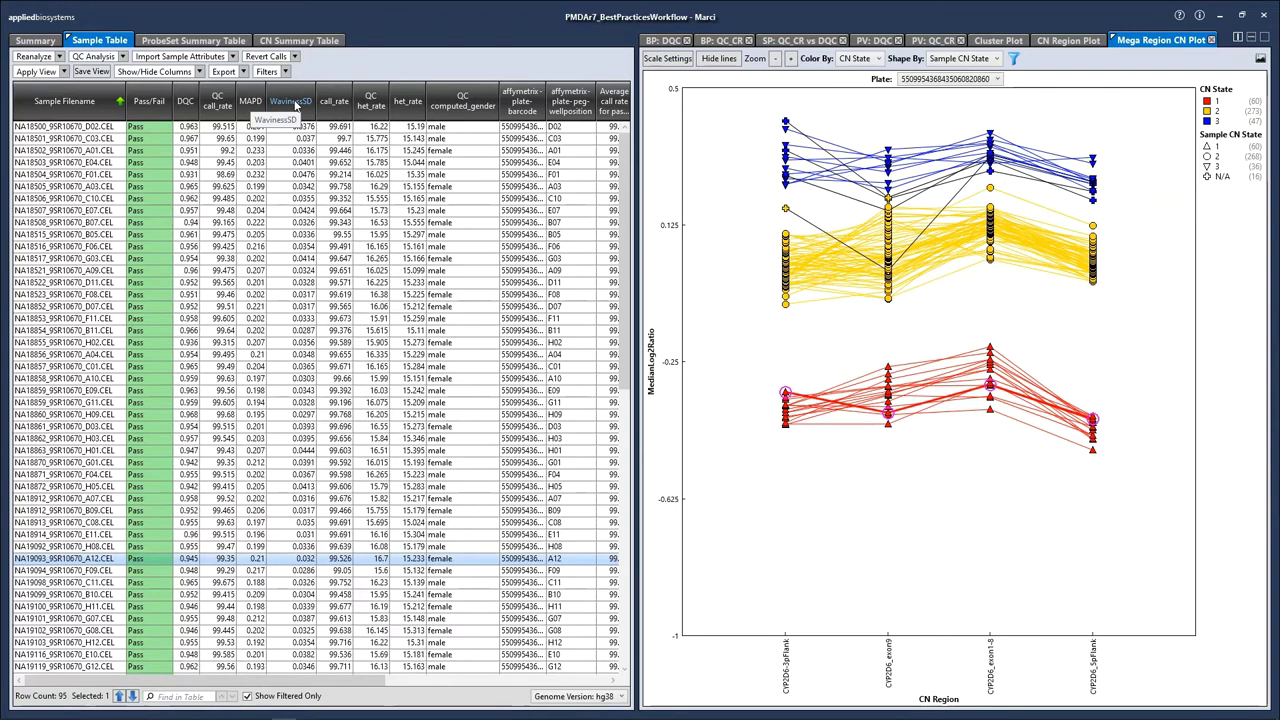
{"action": "left_click", "coordinate": [295, 103]}
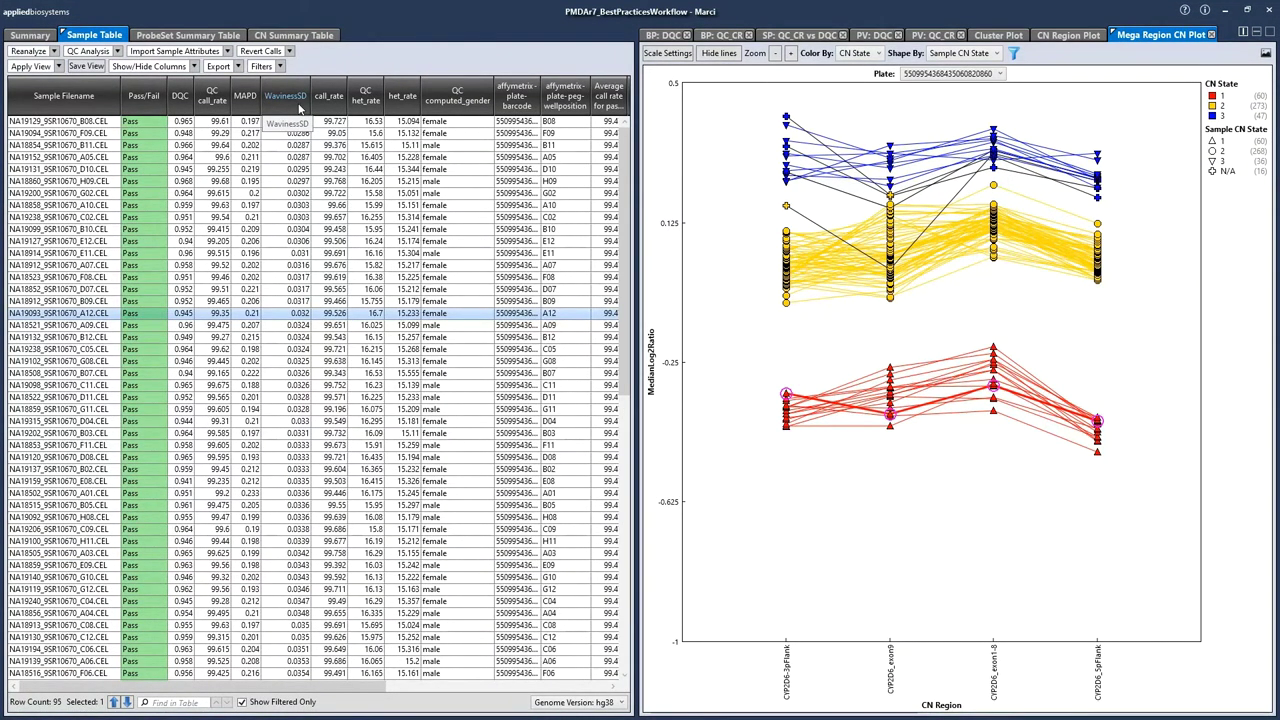
- Select all samples in the Sample Table, briefly excluding and re-including sample NA19200_9SR10670_G02.CEL
{"action": "left_click", "coordinate": [310, 182]}
{"action": "key", "text": "ctrl+a"}
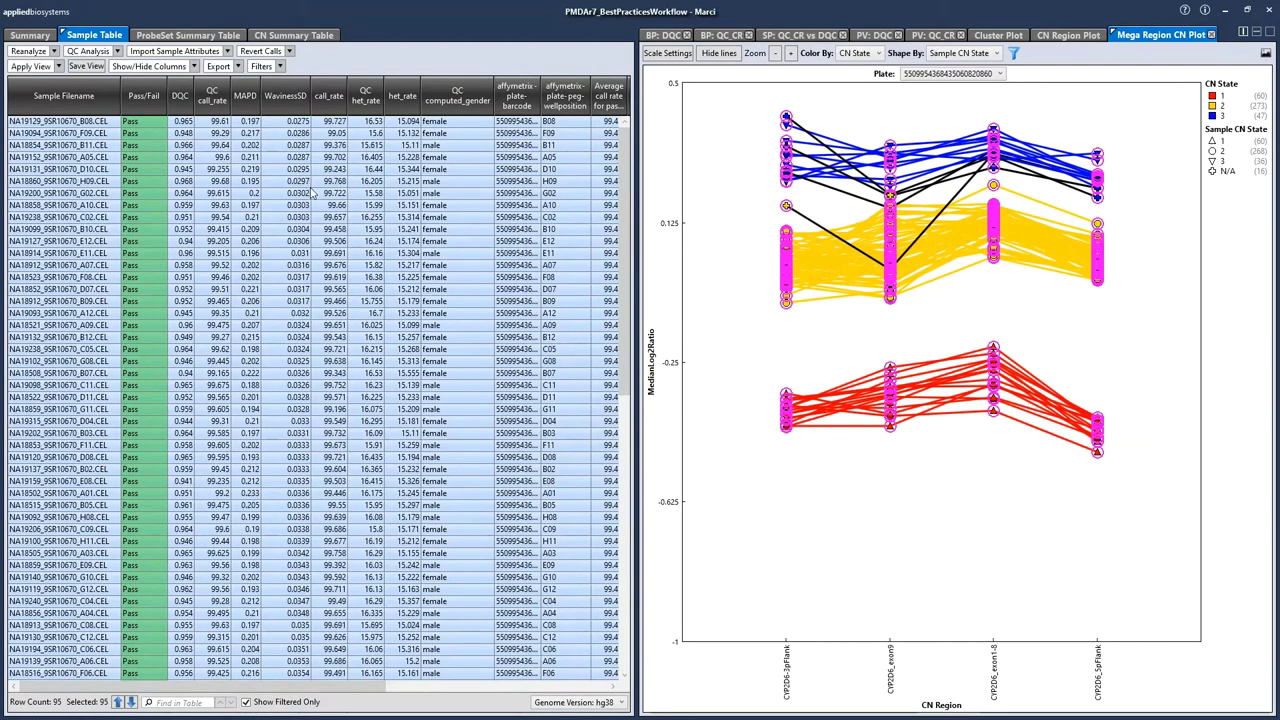
{"action": "left_click", "coordinate": [196, 196], "text": "ctrl"}
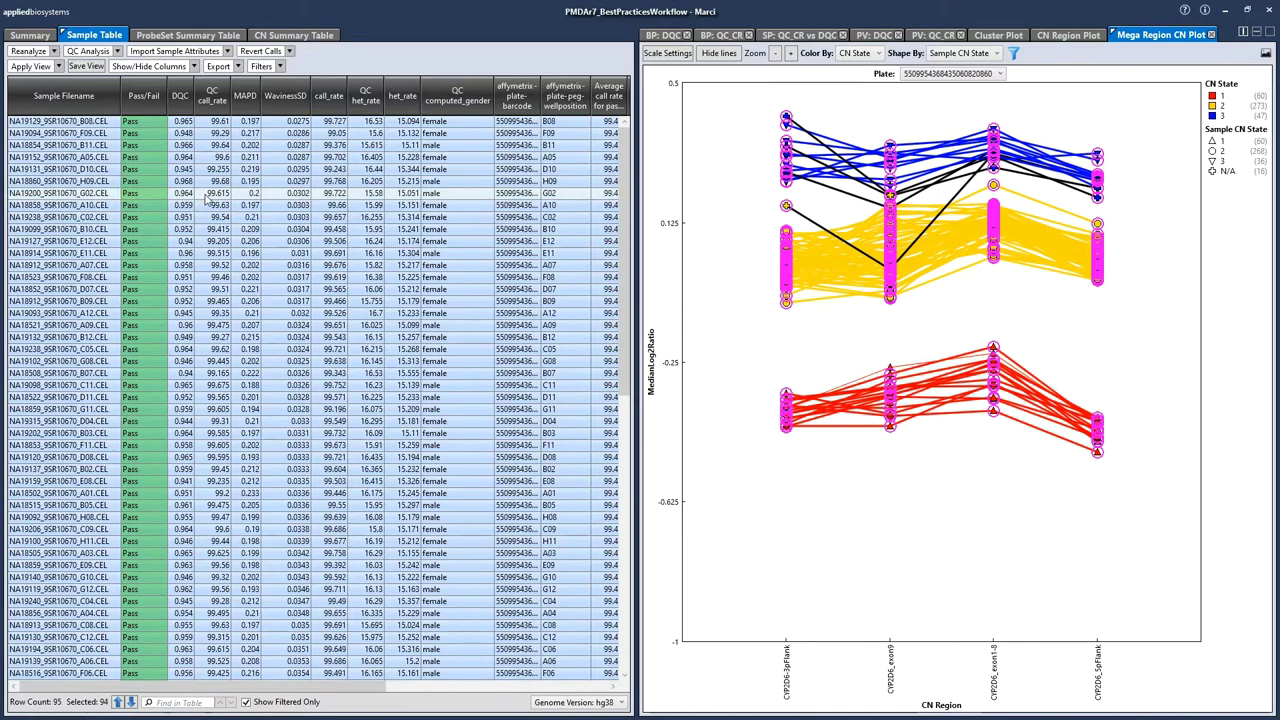
{"action": "left_click", "coordinate": [207, 196], "text": "ctrl"}
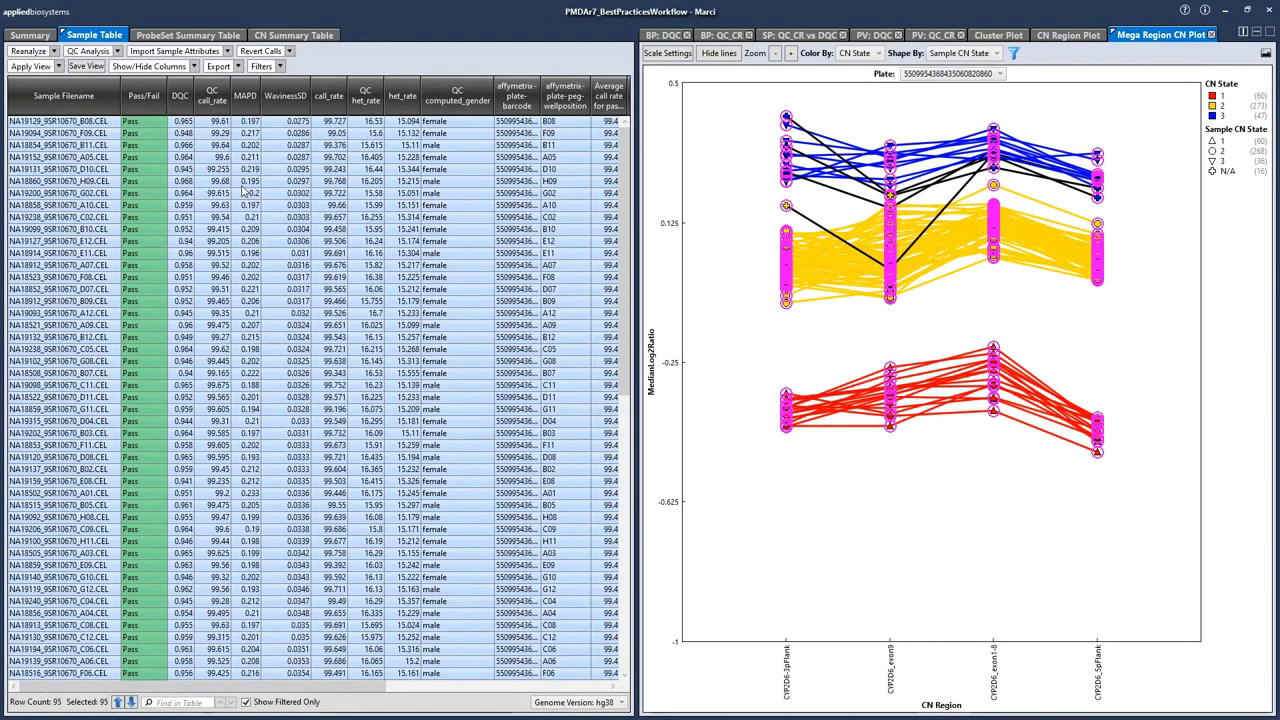
- Send the selected samples to Axiom Analysis Suite for reanalysis and maximize the new analysis window
{"action": "left_click", "coordinate": [53, 51]}
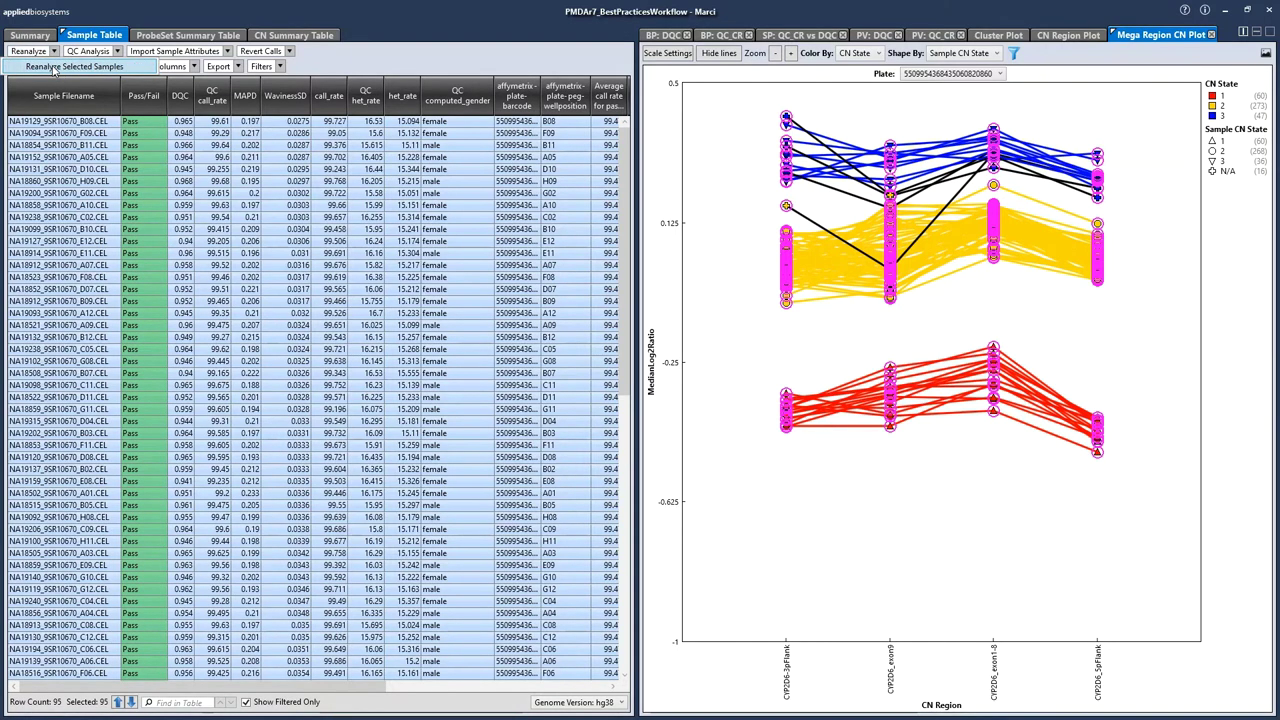
{"action": "left_click", "coordinate": [54, 67]}
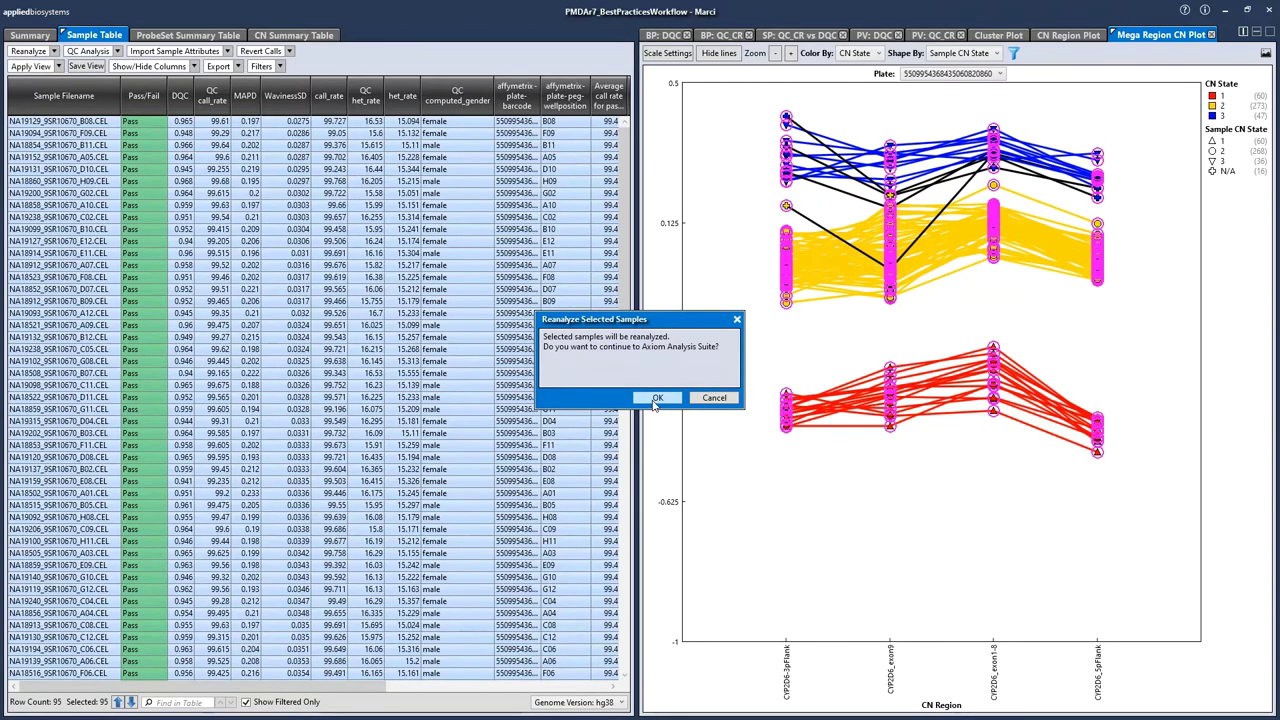
{"action": "left_click", "coordinate": [656, 398]}
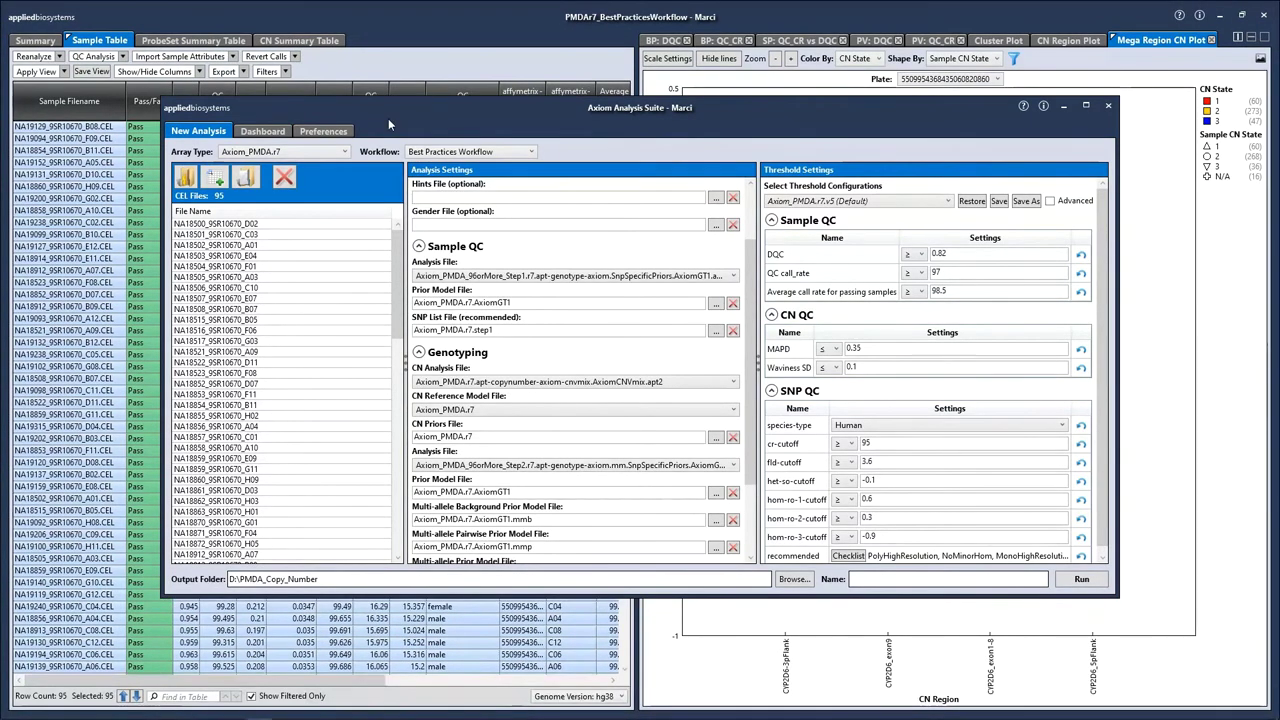
{"action": "left_click", "coordinate": [1085, 105]}
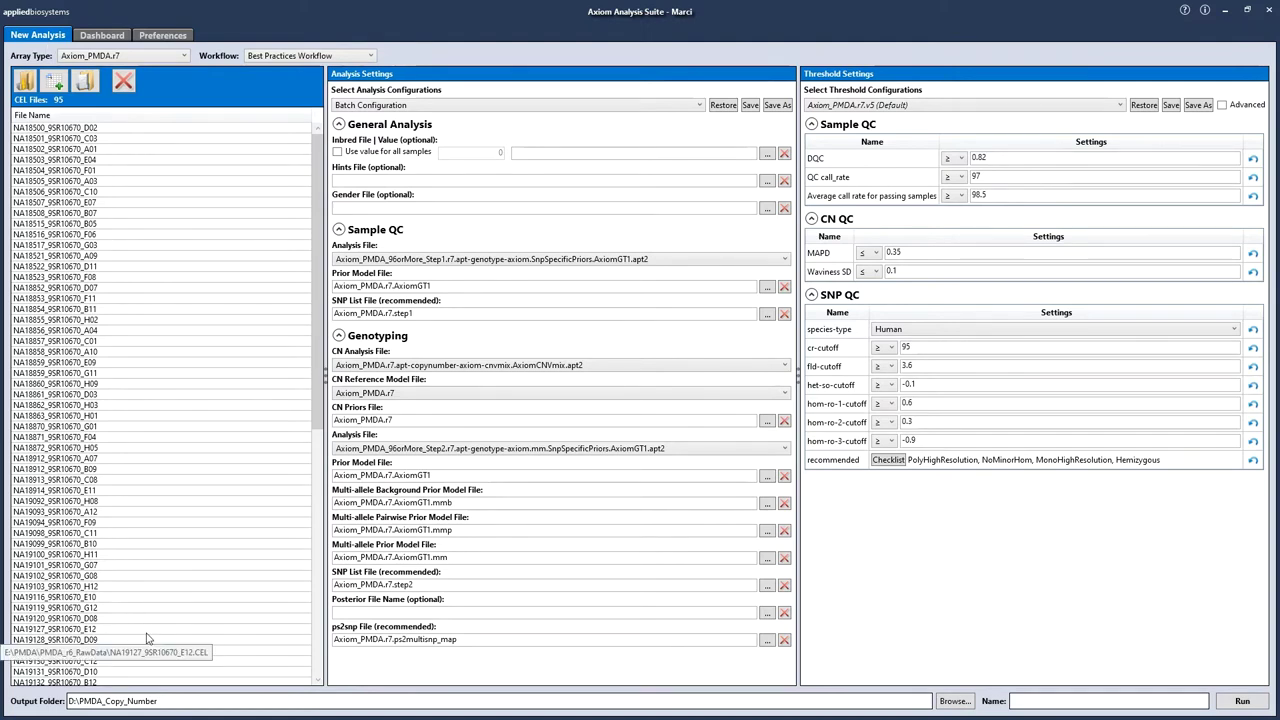
- Set the analysis workflow to Copy Number Discovery and make the batch name ready for entry
{"action": "left_click", "coordinate": [343, 57]}
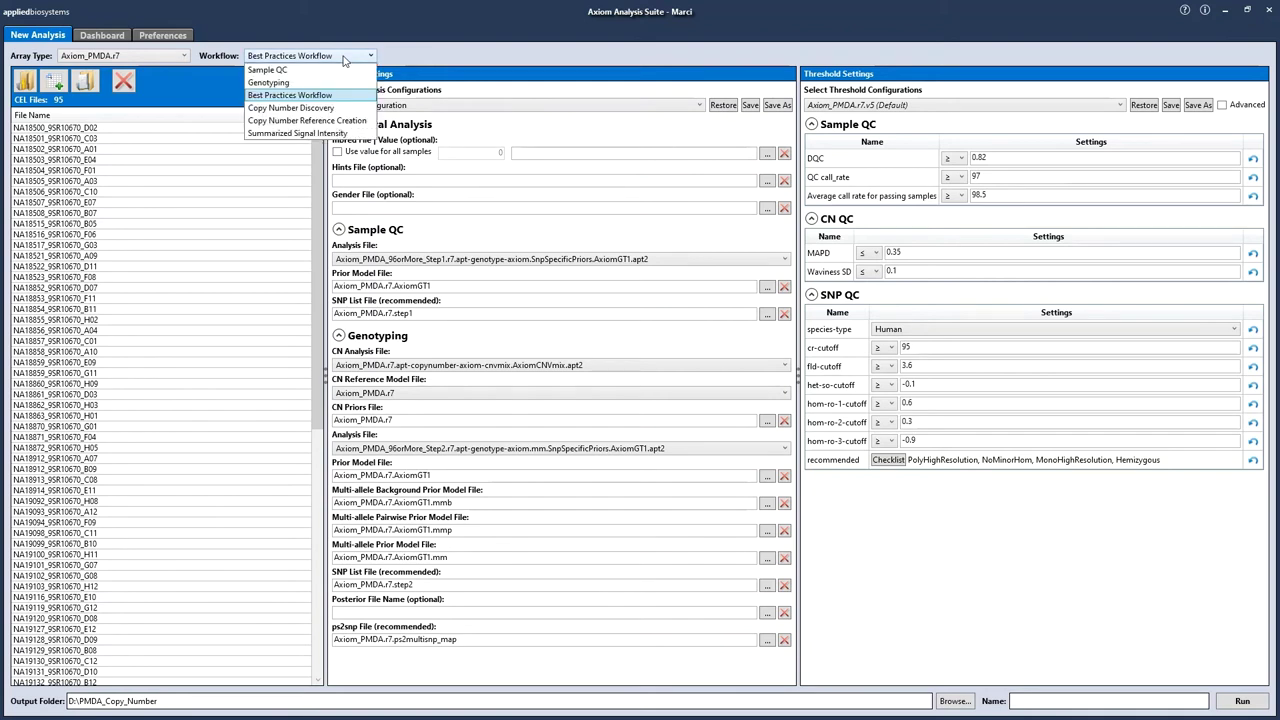
{"action": "left_click", "coordinate": [320, 108]}
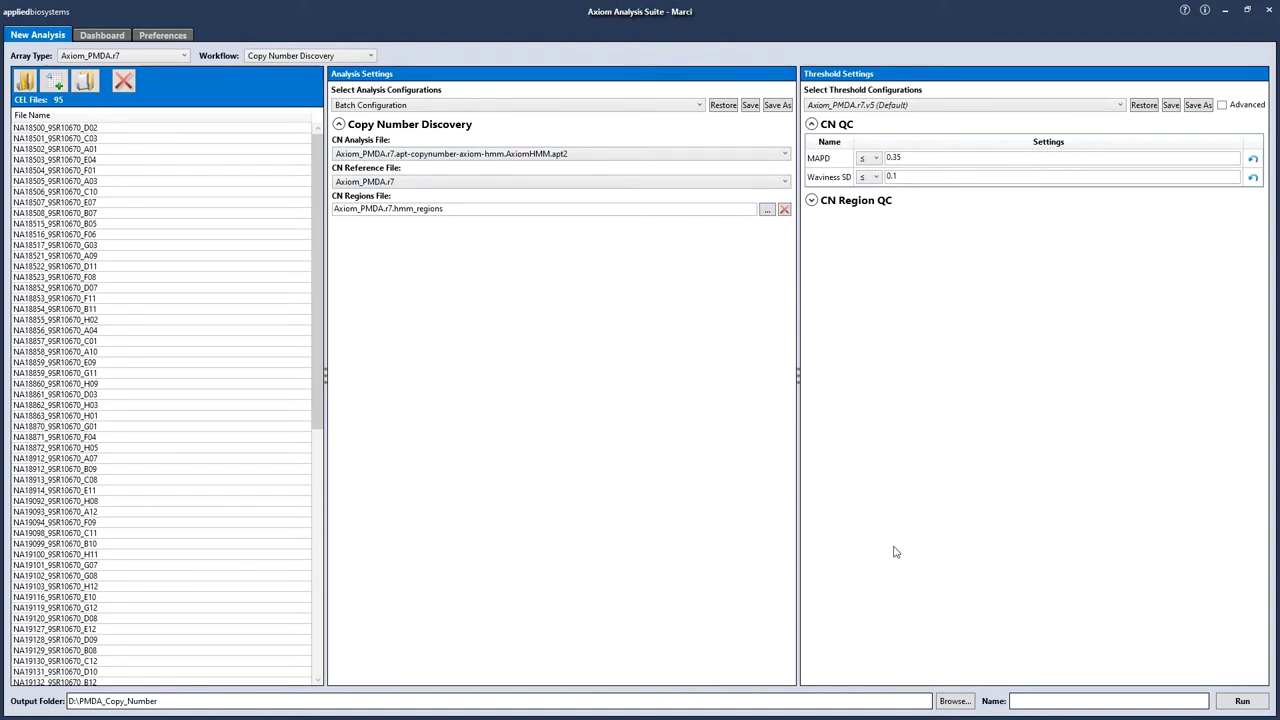
{"action": "left_click", "coordinate": [1052, 701]}
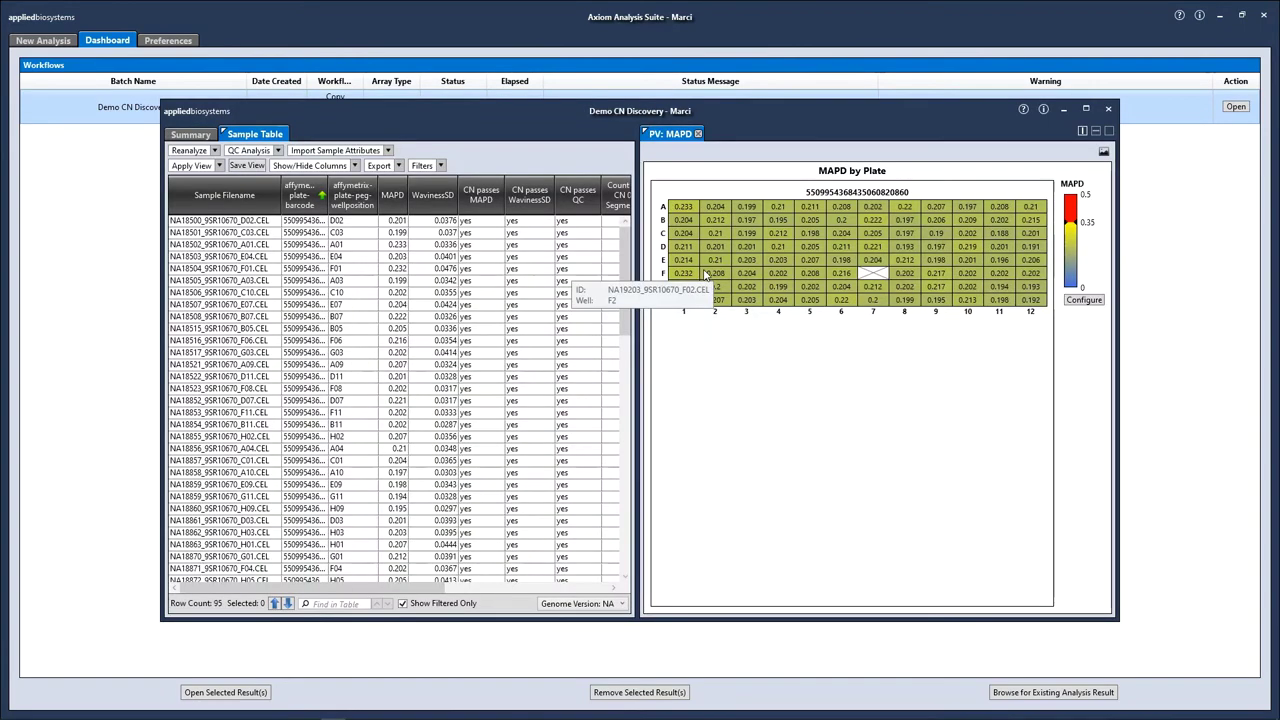
- Maximize the Demo CN Discovery results, add a plate view of WavinessSD and return to the MAPD plate view
{"action": "left_click", "coordinate": [1086, 108]}
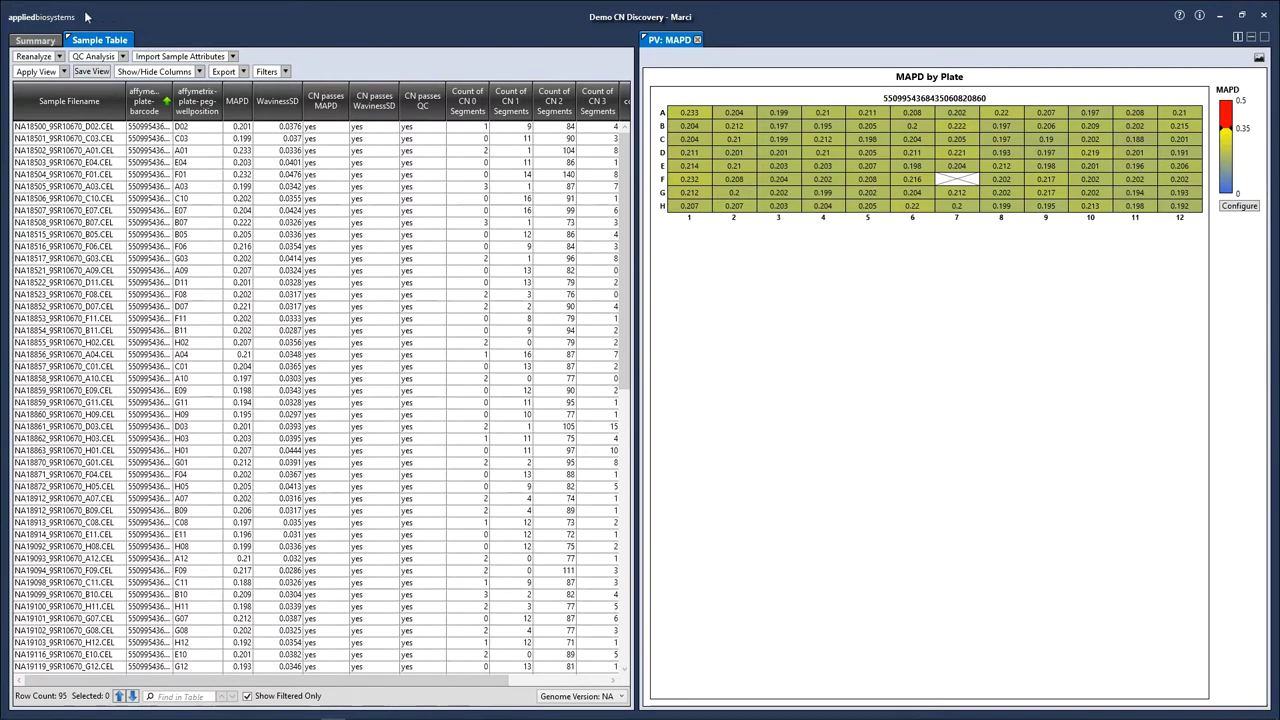
{"action": "left_click", "coordinate": [123, 57]}
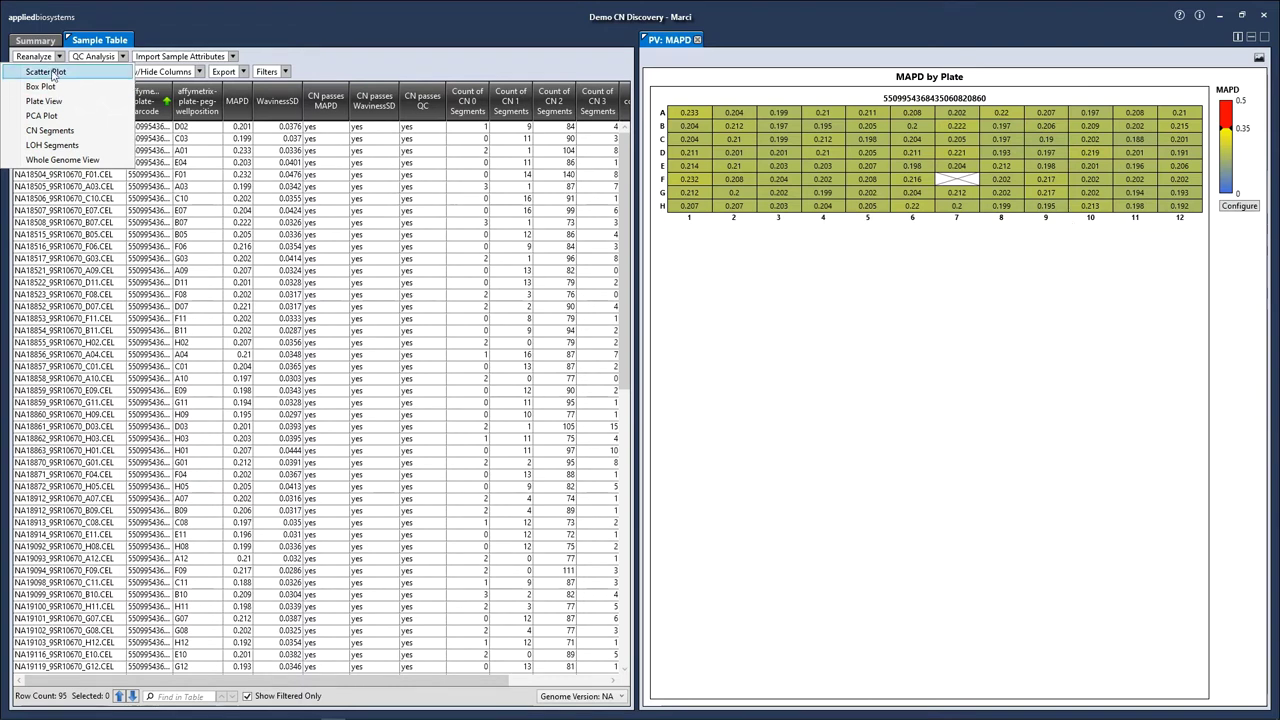
{"action": "left_click", "coordinate": [44, 102]}
{"action": "left_click", "coordinate": [652, 346]}
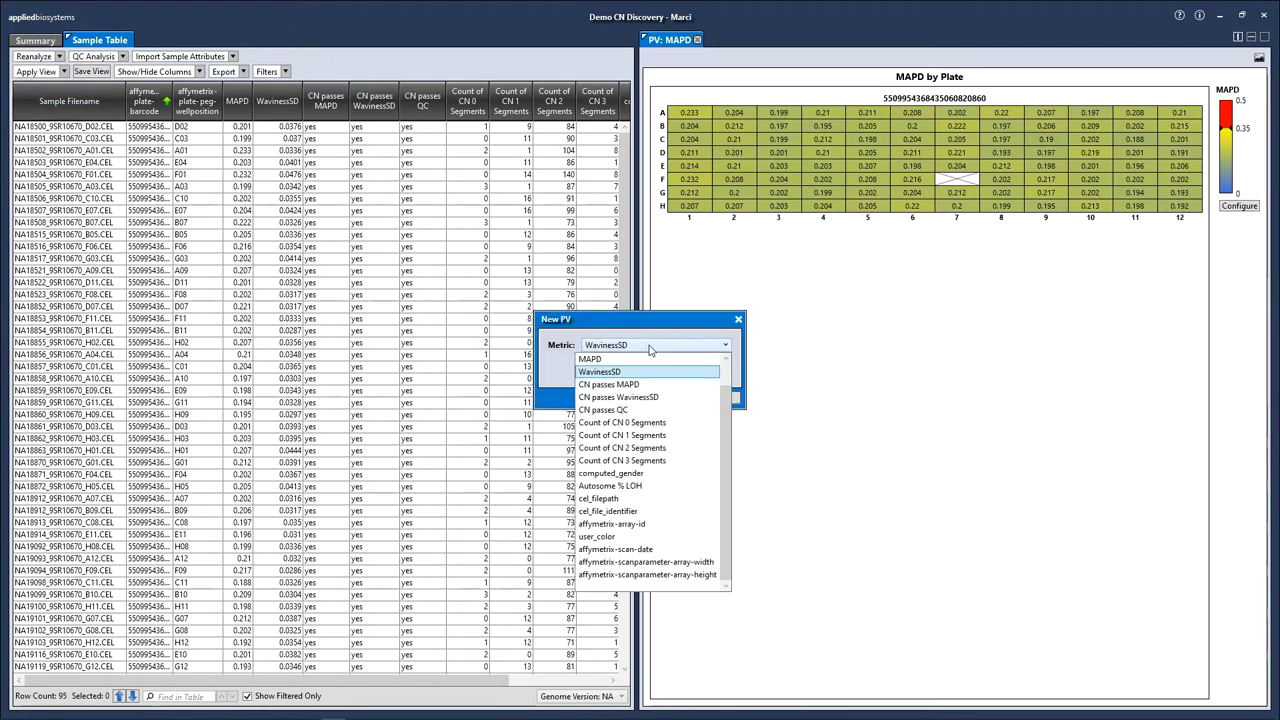
{"action": "left_click", "coordinate": [636, 372]}
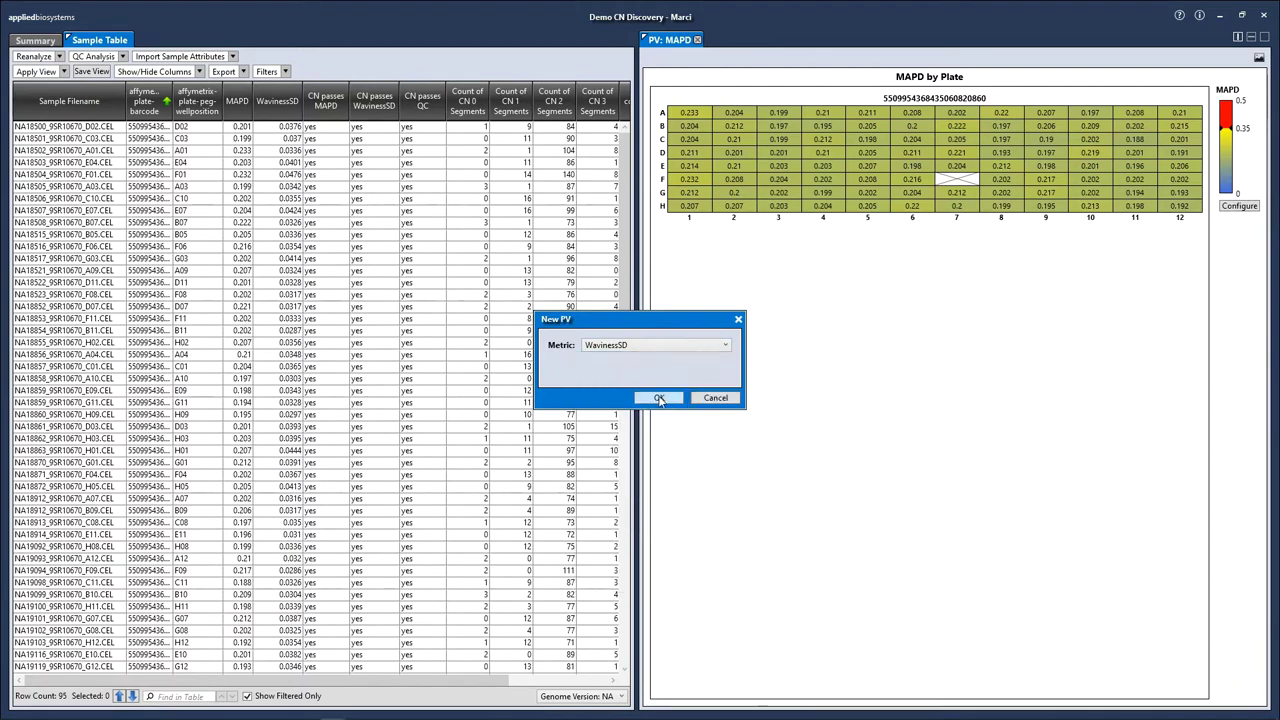
{"action": "left_click", "coordinate": [659, 399]}
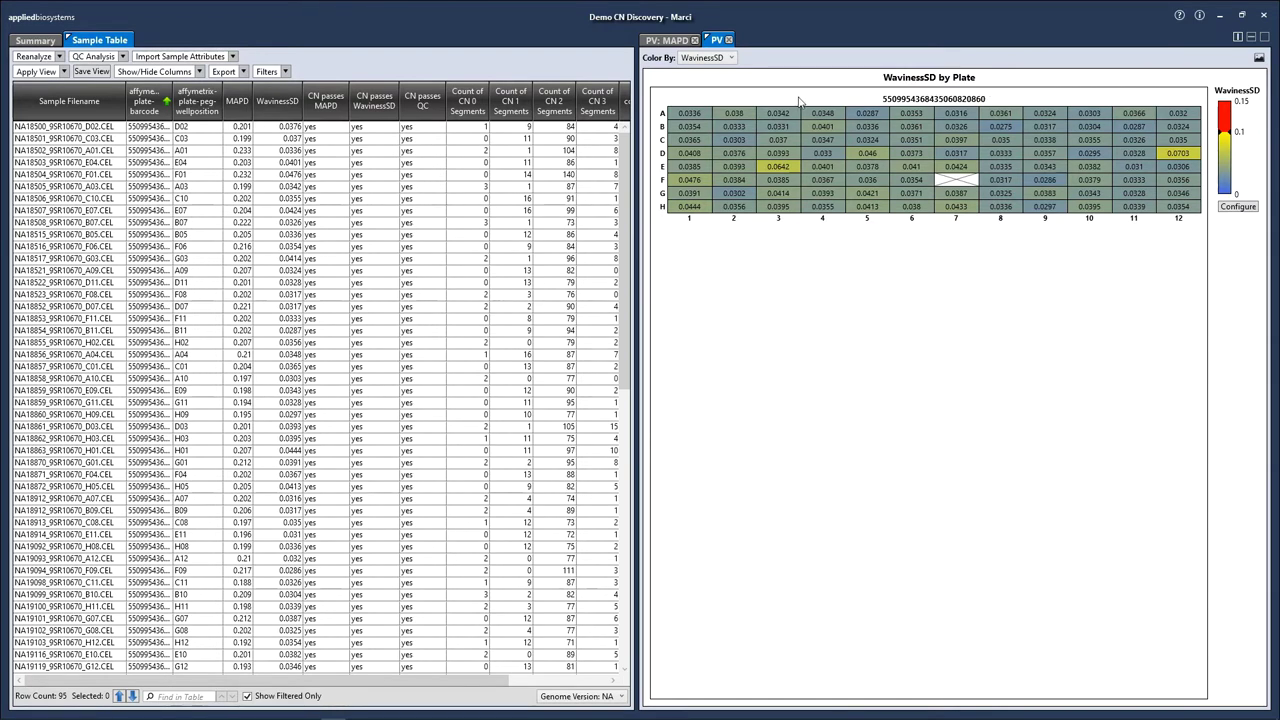
{"action": "left_click", "coordinate": [674, 41]}
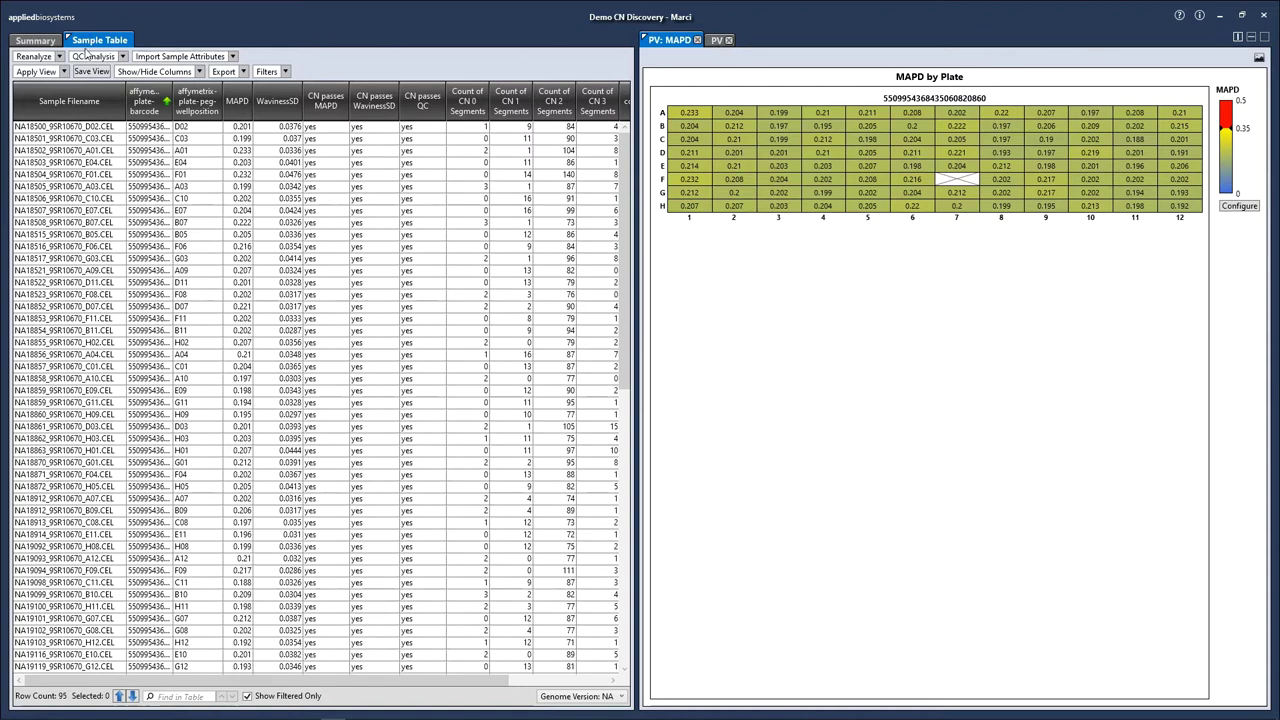
- Select all samples in the Sample Table and generate a PCA Plot for them
{"action": "left_click", "coordinate": [121, 57]}
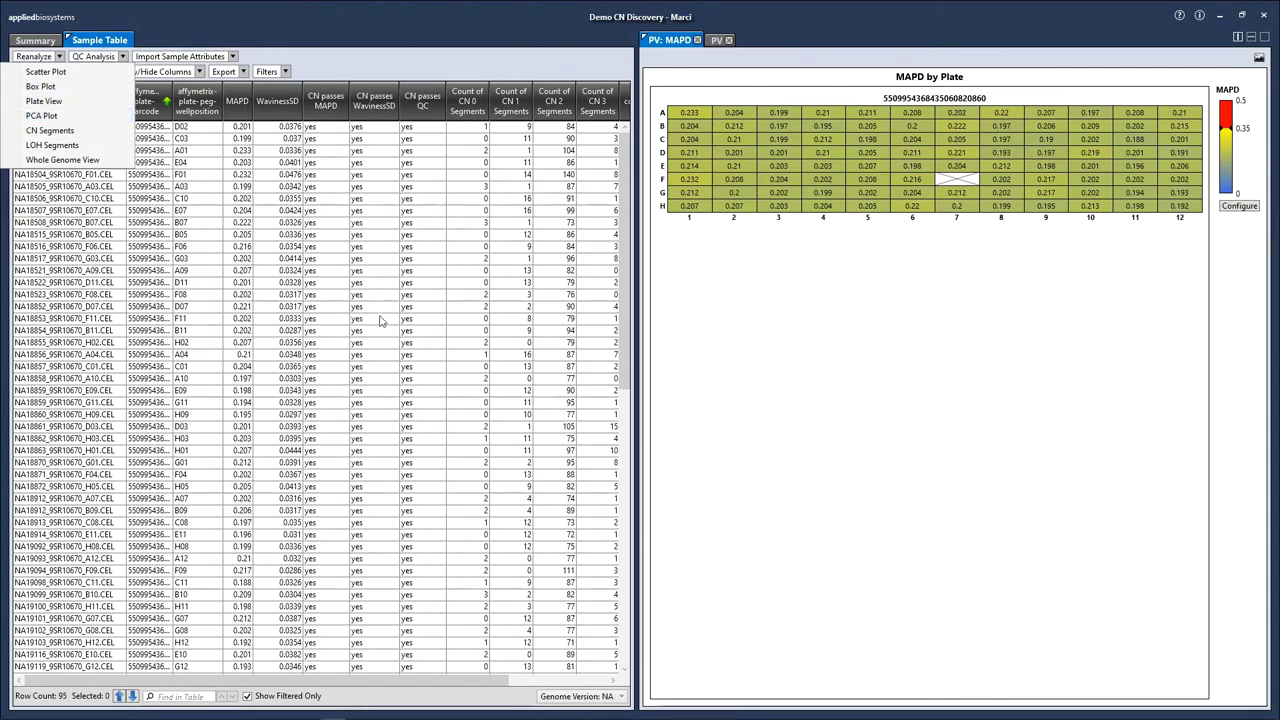
{"action": "left_click", "coordinate": [354, 334]}
{"action": "left_click", "coordinate": [353, 334]}
{"action": "key", "text": "ctrl+a"}
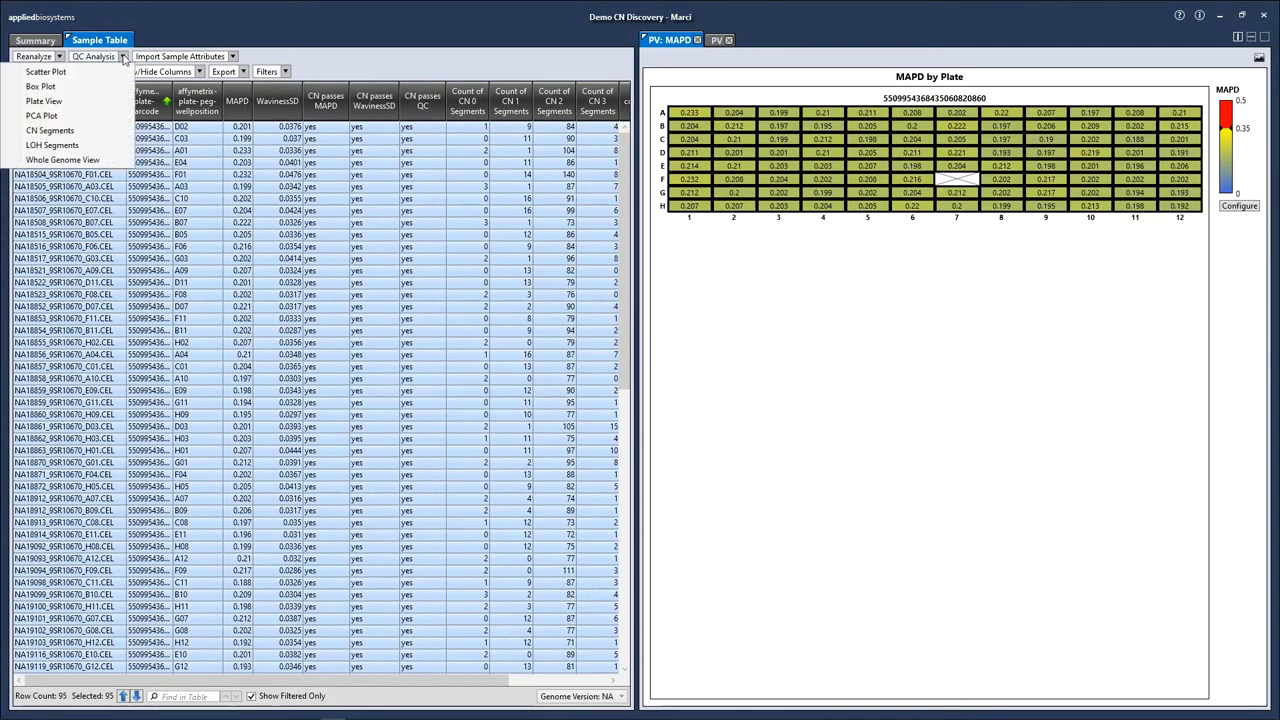
{"action": "left_click", "coordinate": [122, 56]}
{"action": "left_click", "coordinate": [70, 115]}
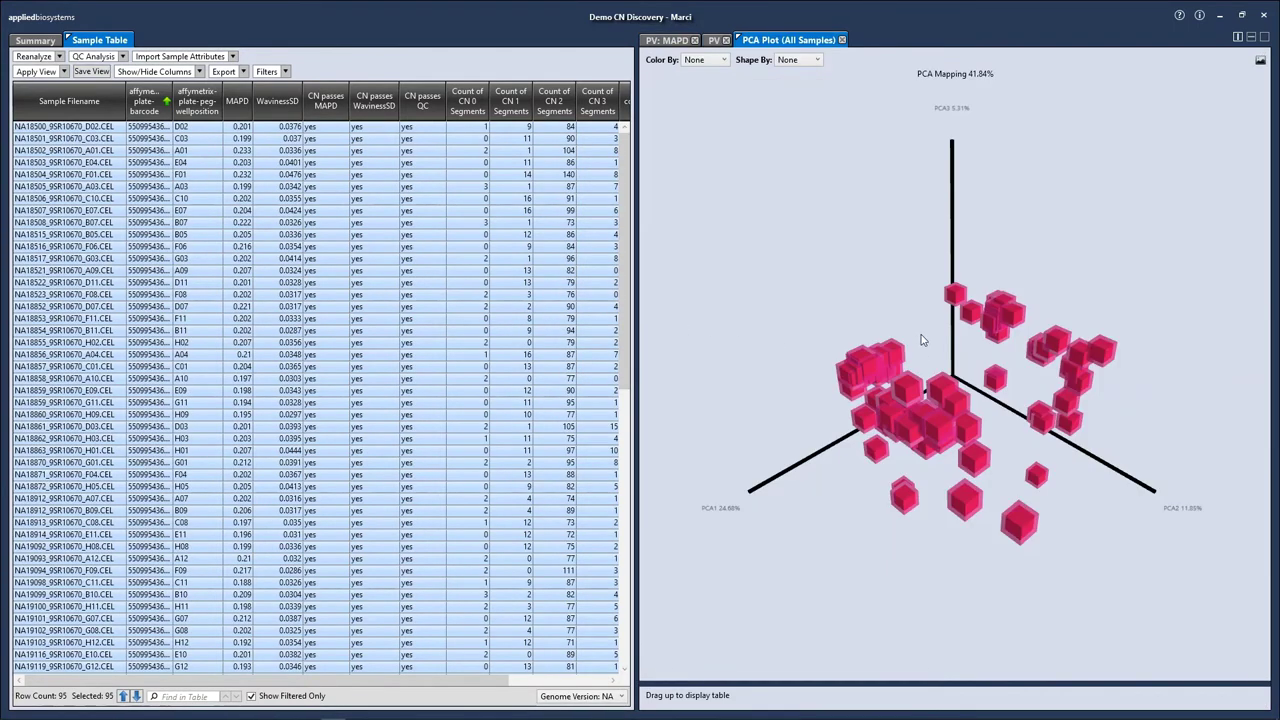
- Clear the sample selection and color the PCA Plot by computed_gender
{"action": "left_click", "coordinate": [293, 355]}
{"action": "left_click", "coordinate": [293, 355], "text": "ctrl"}
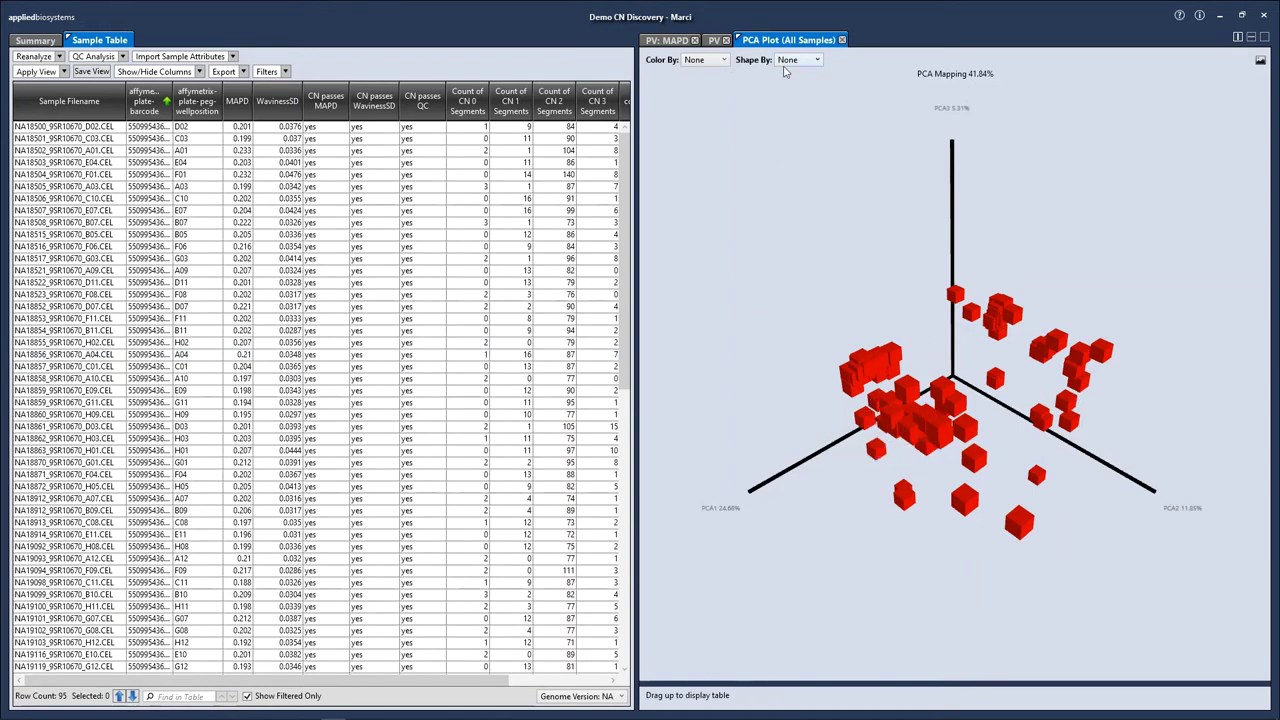
{"action": "left_click", "coordinate": [710, 62]}
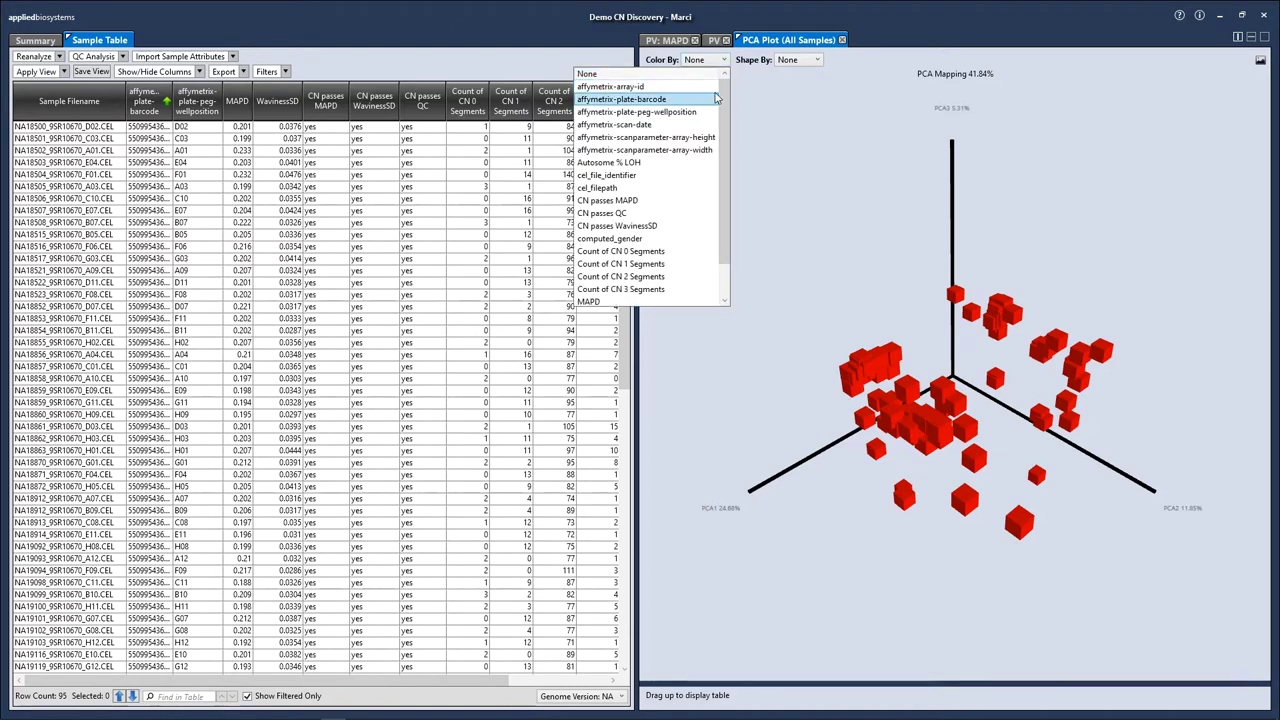
{"action": "mouse_move", "coordinate": [722, 124]}
{"action": "left_mouse_down"}
{"action": "mouse_move", "coordinate": [721, 162]}
{"action": "mouse_move", "coordinate": [721, 120]}
{"action": "left_mouse_up"}
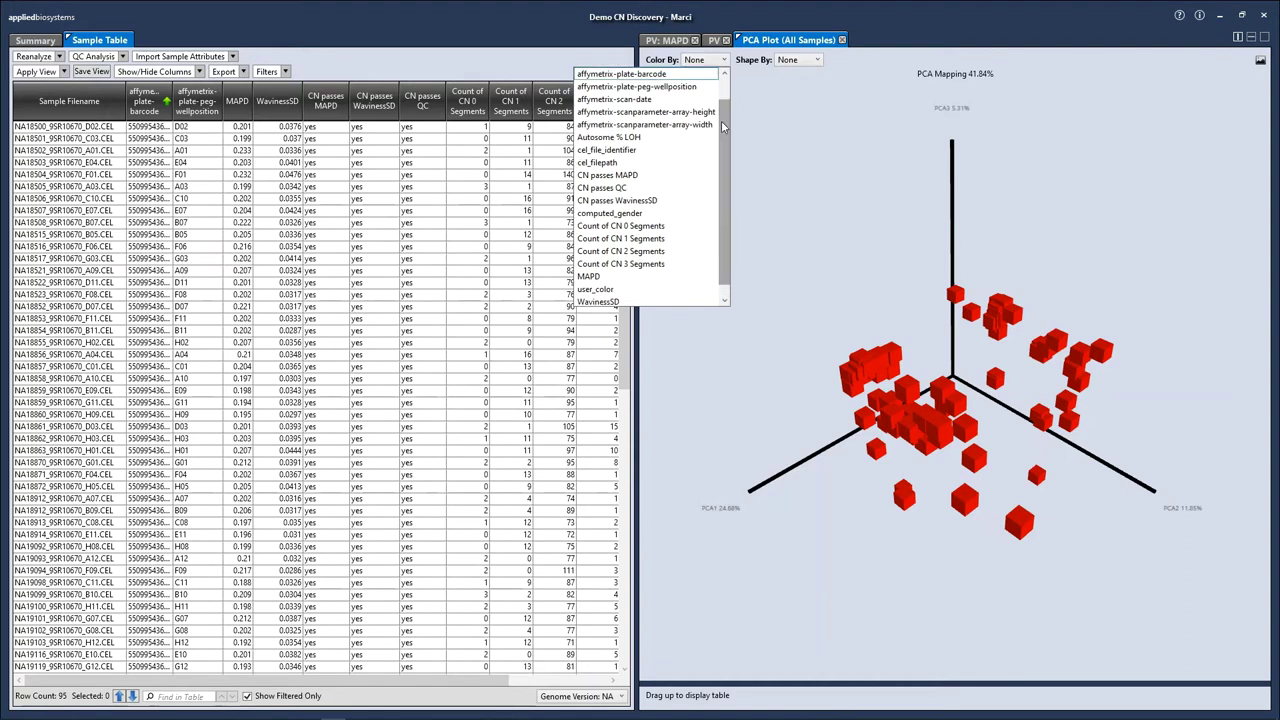
{"action": "left_click", "coordinate": [631, 216]}
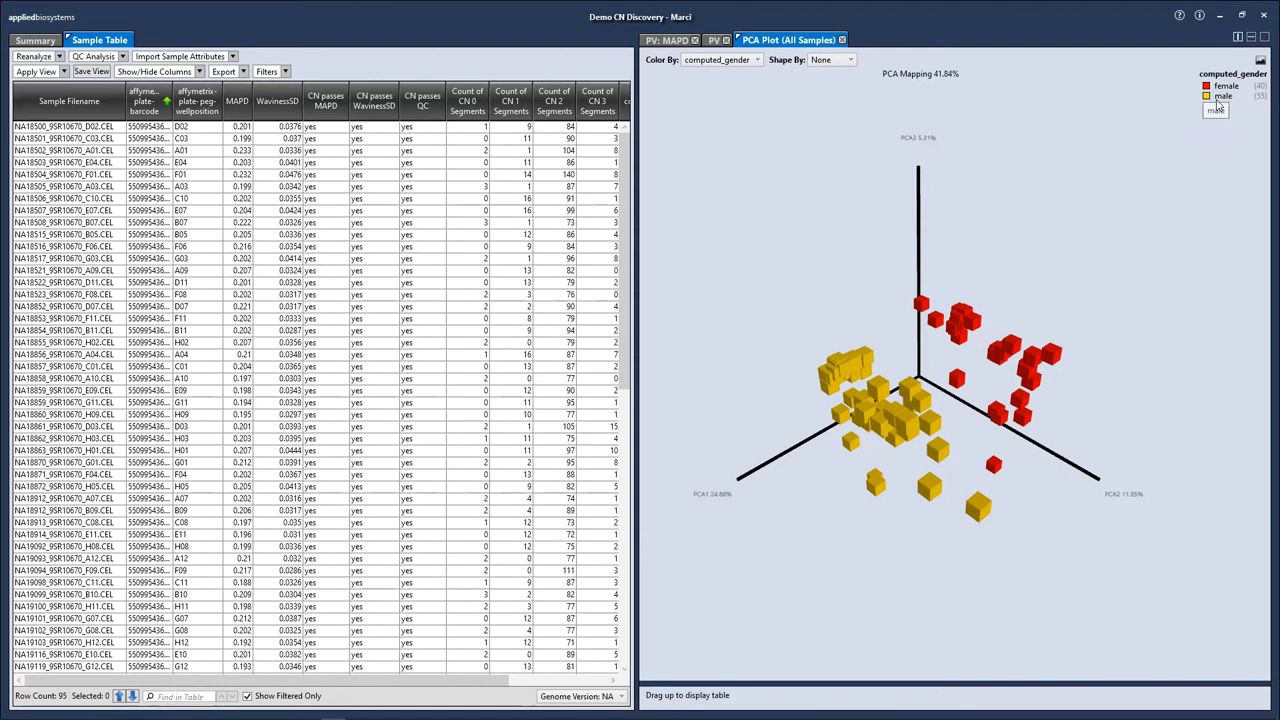
{"action": "left_click", "coordinate": [750, 61]}
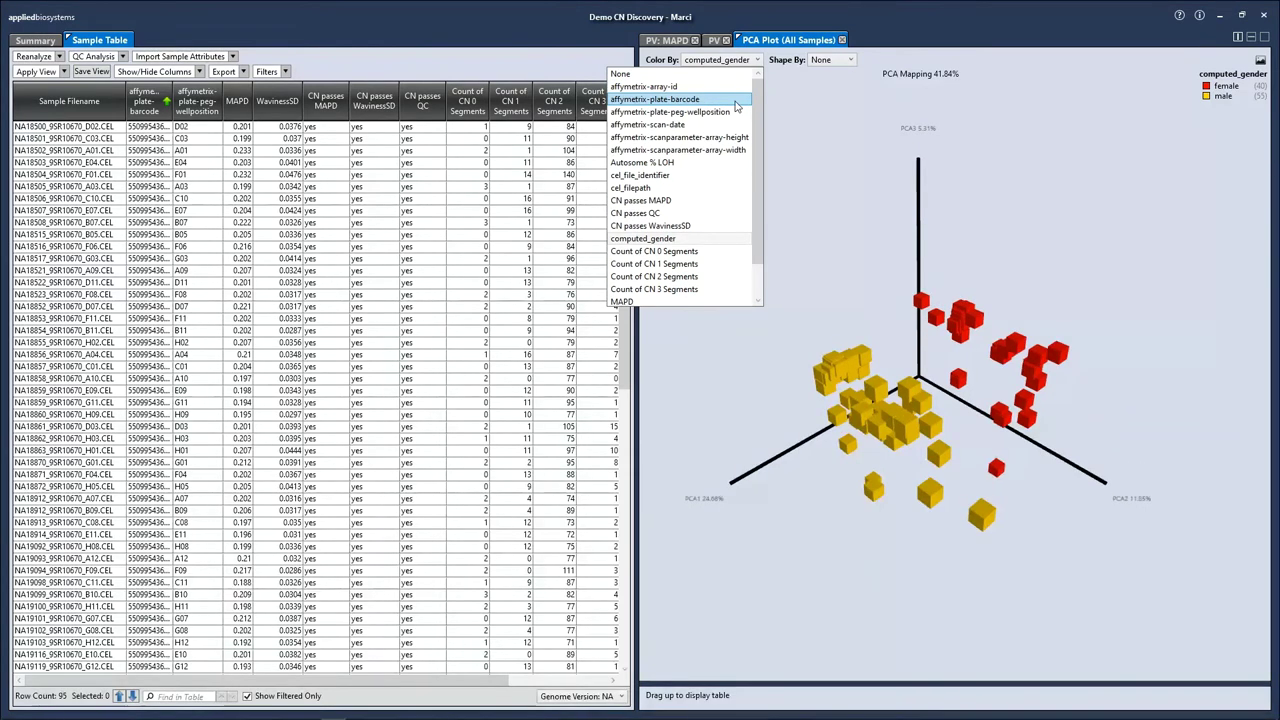
- Switch the results to a single-pane layout and generate the CN Segments table for all samples
{"action": "left_click", "coordinate": [1265, 40]}
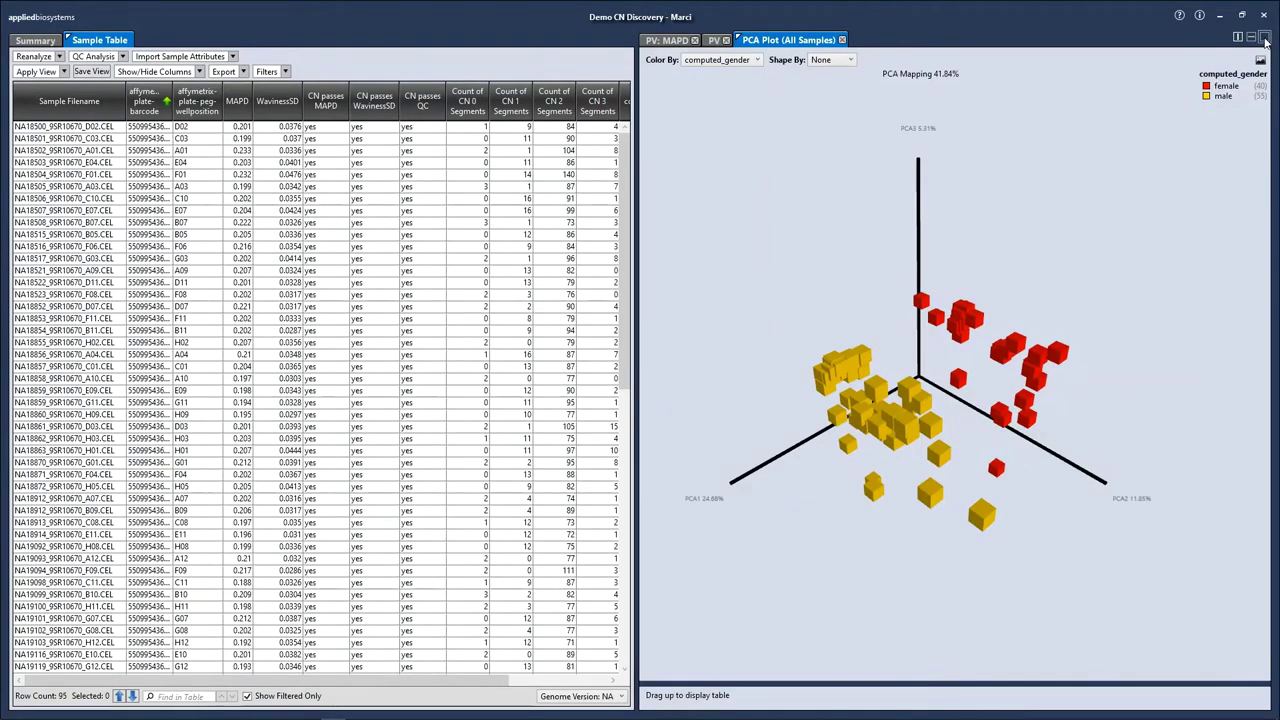
{"action": "left_click", "coordinate": [1264, 38]}
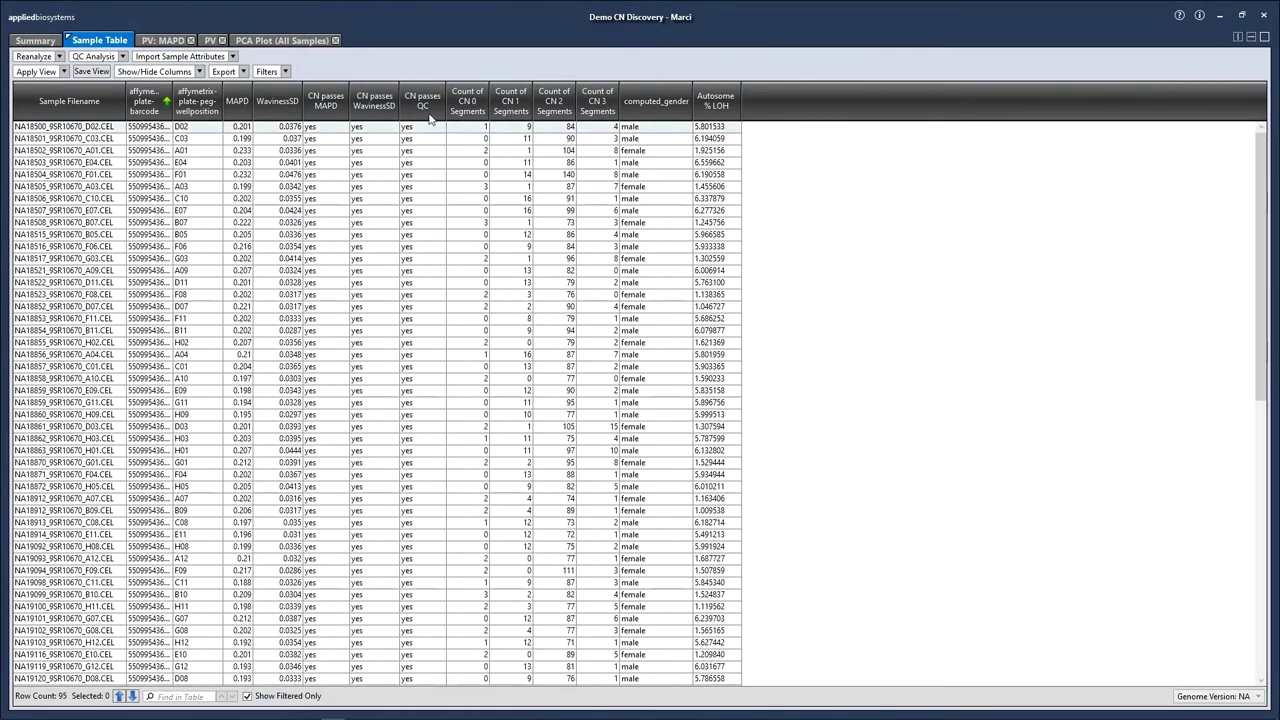
{"action": "left_click", "coordinate": [112, 58]}
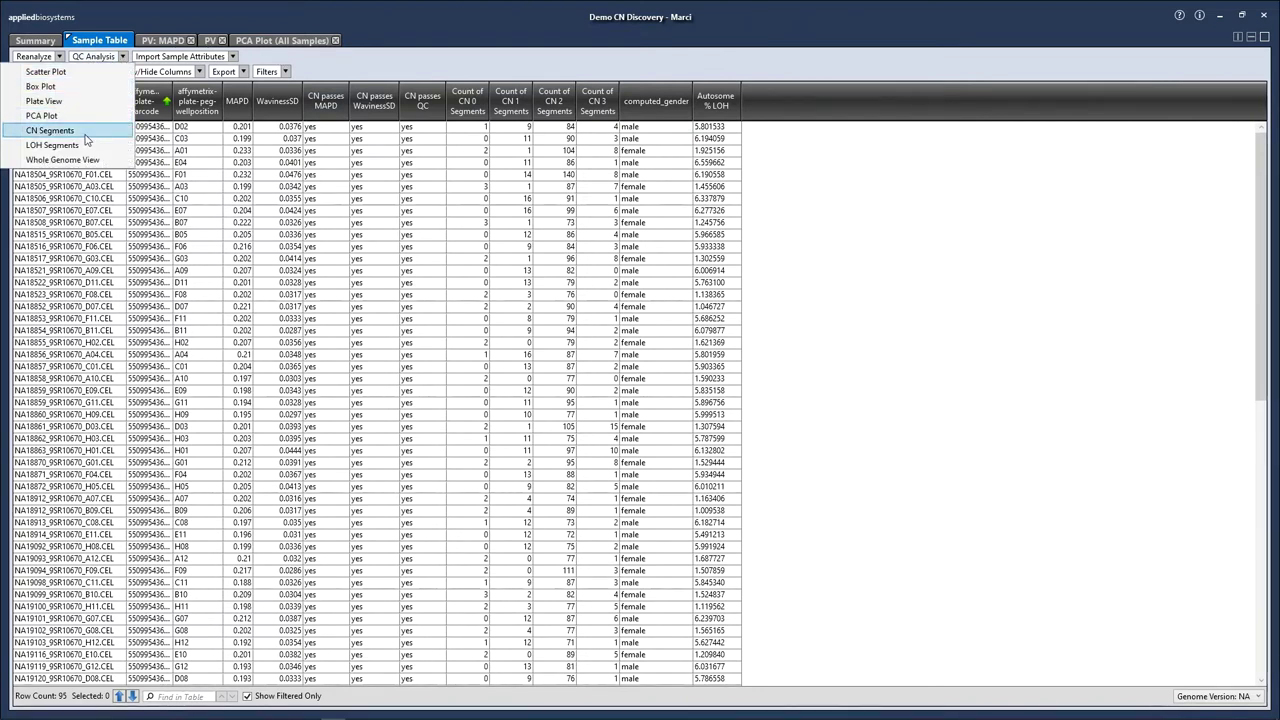
{"action": "left_click", "coordinate": [296, 369]}
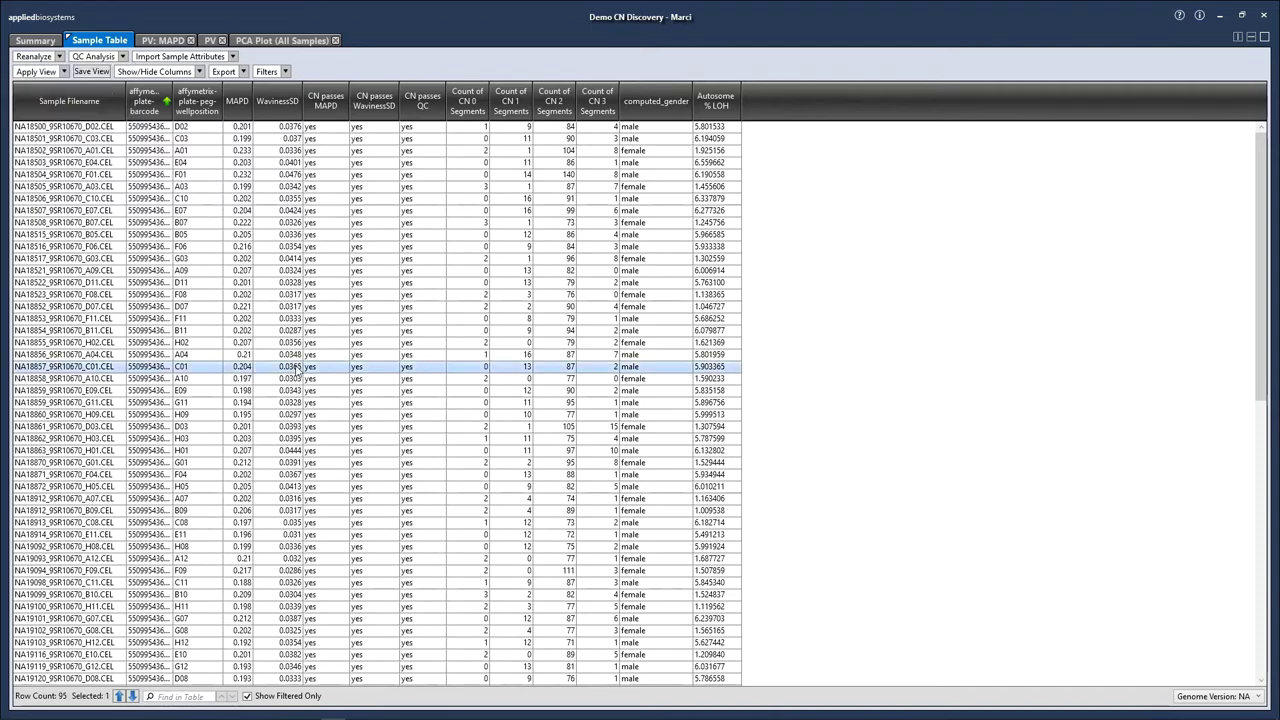
{"action": "key", "text": "ctrl+a"}
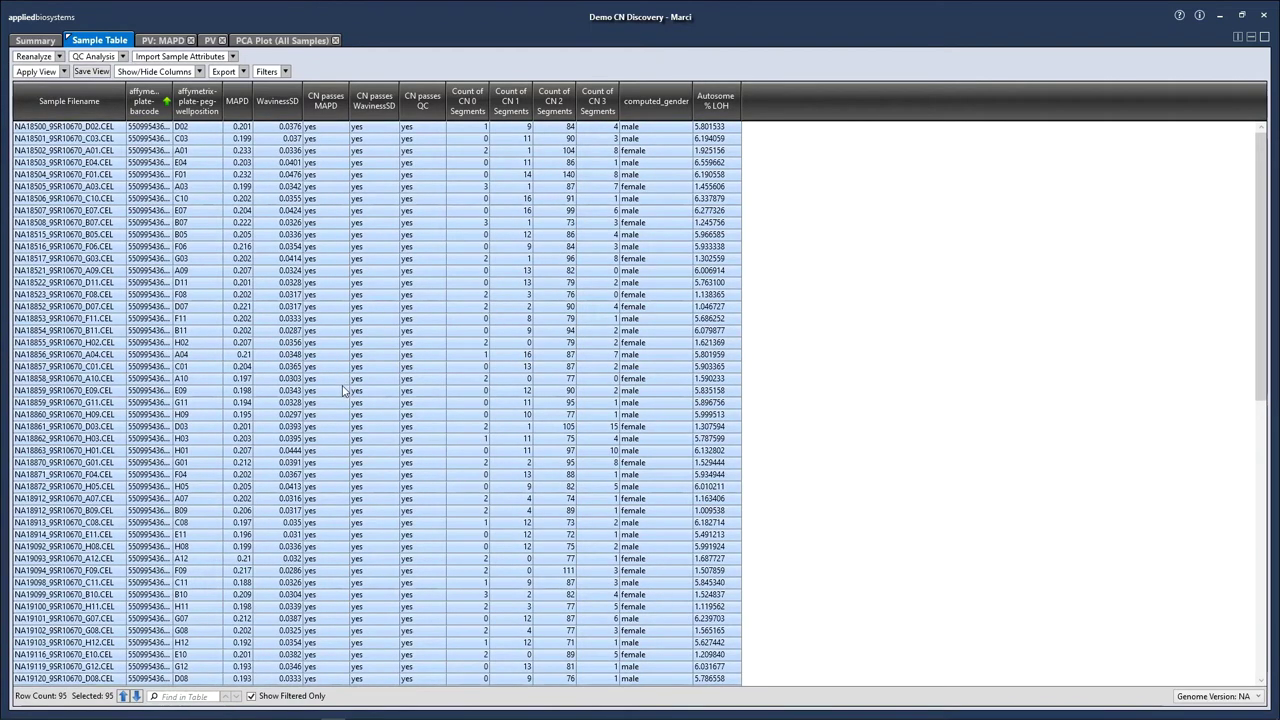
{"action": "left_click", "coordinate": [120, 57]}
{"action": "left_click", "coordinate": [50, 131]}
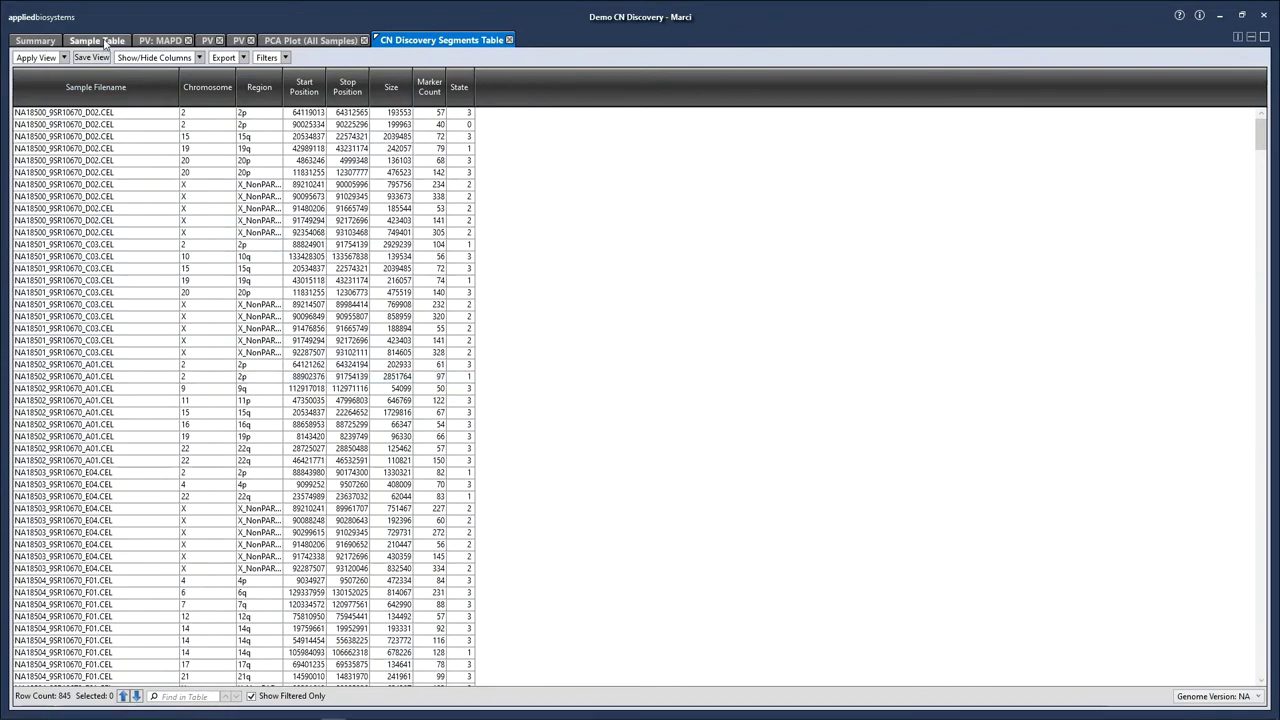
- Generate the LOH Segments table for only sample NA18502_9SR10670_A01.CEL from the Sample Table
{"action": "left_click", "coordinate": [104, 42]}
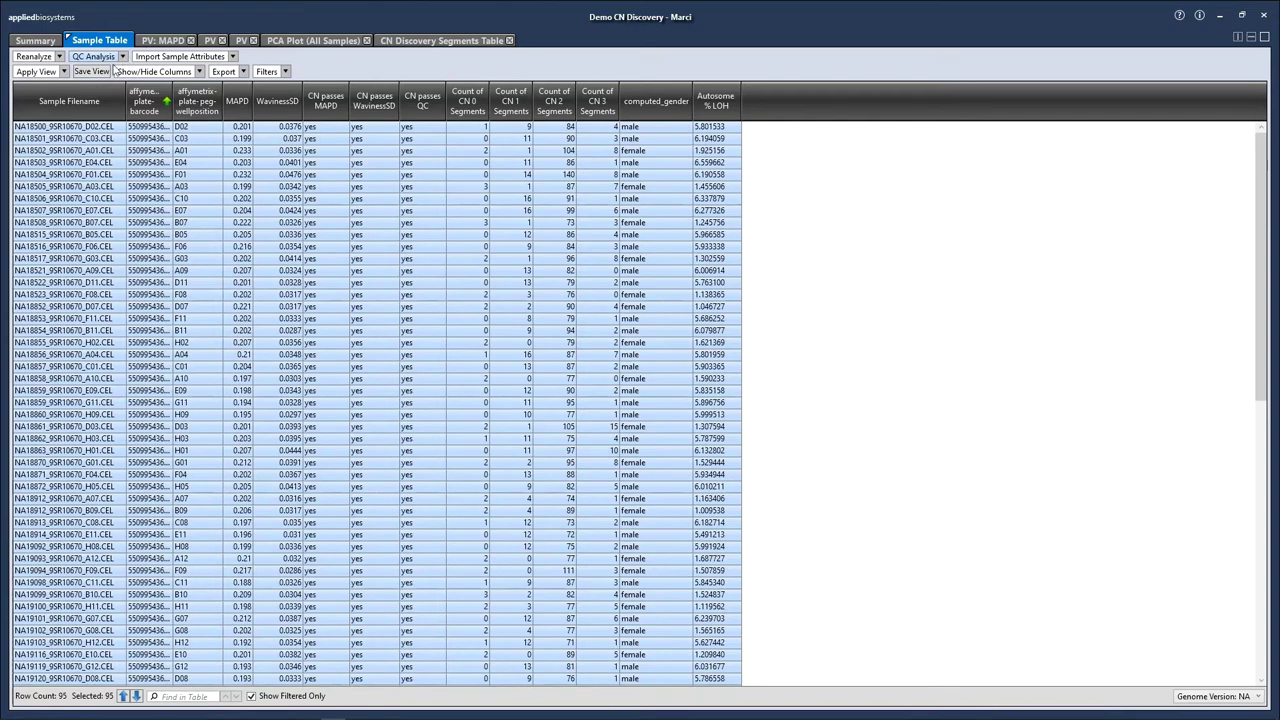
{"action": "left_click", "coordinate": [112, 57]}
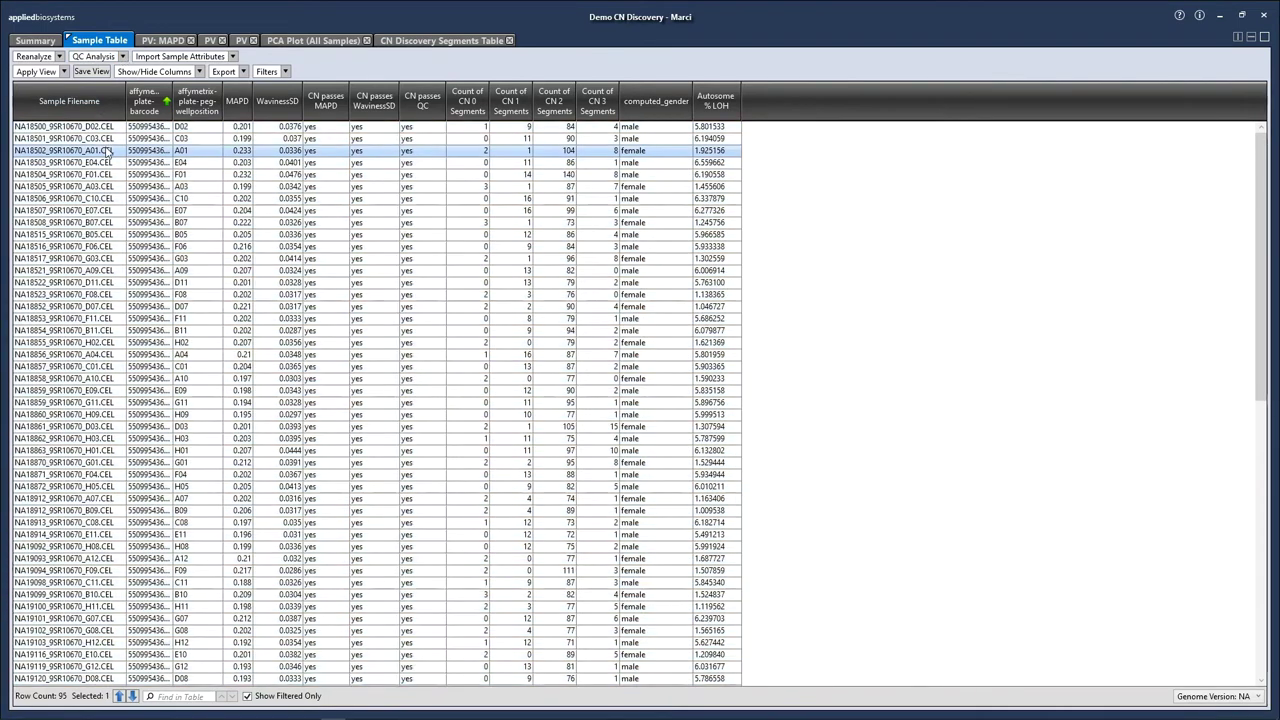
{"action": "left_click", "coordinate": [122, 57]}
{"action": "left_click", "coordinate": [88, 147]}
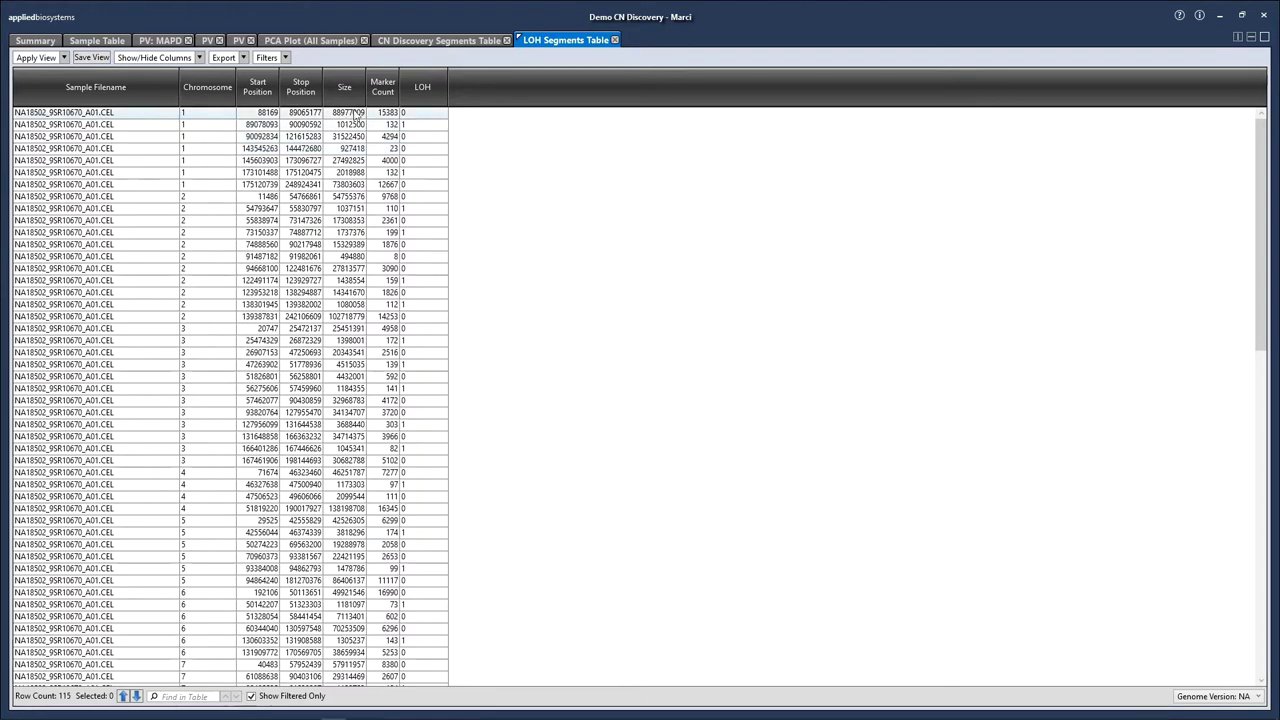
- Filter the LOH Segments table to rows whose LOH value equals 1
{"action": "right_click", "coordinate": [422, 91]}
{"action": "left_click", "coordinate": [367, 134]}
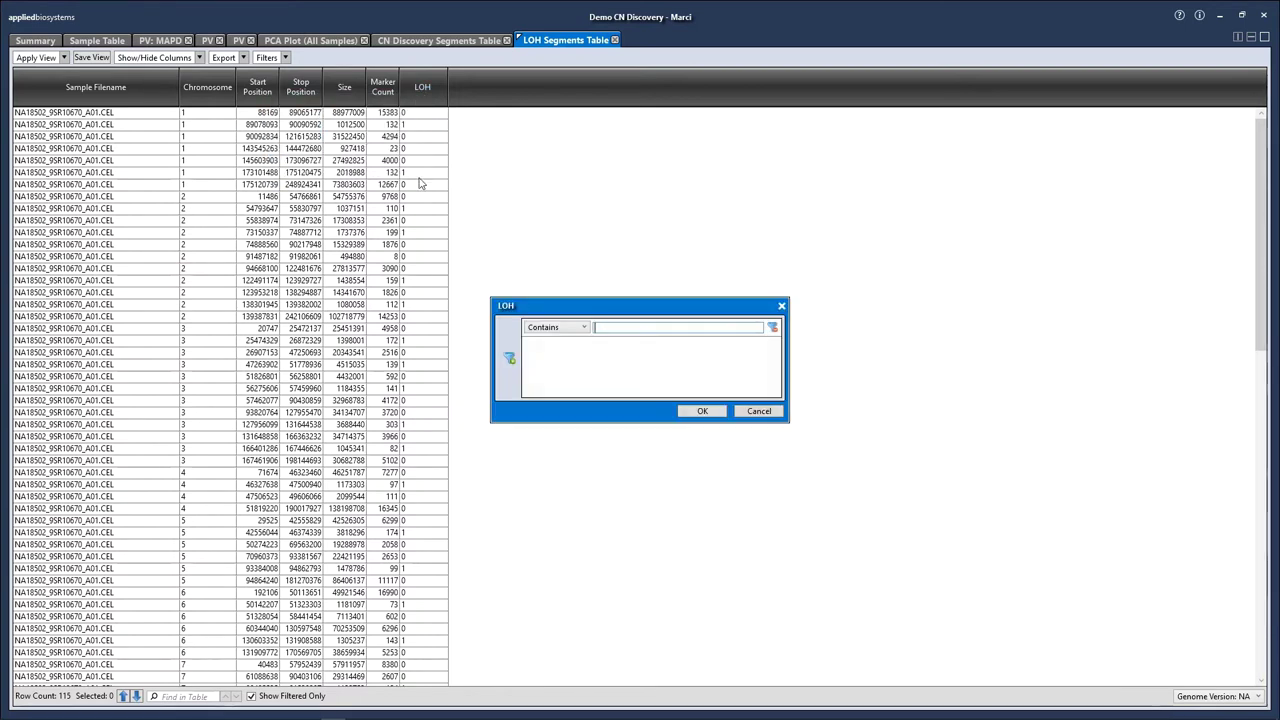
{"action": "left_click", "coordinate": [562, 327]}
{"action": "left_click", "coordinate": [545, 351]}
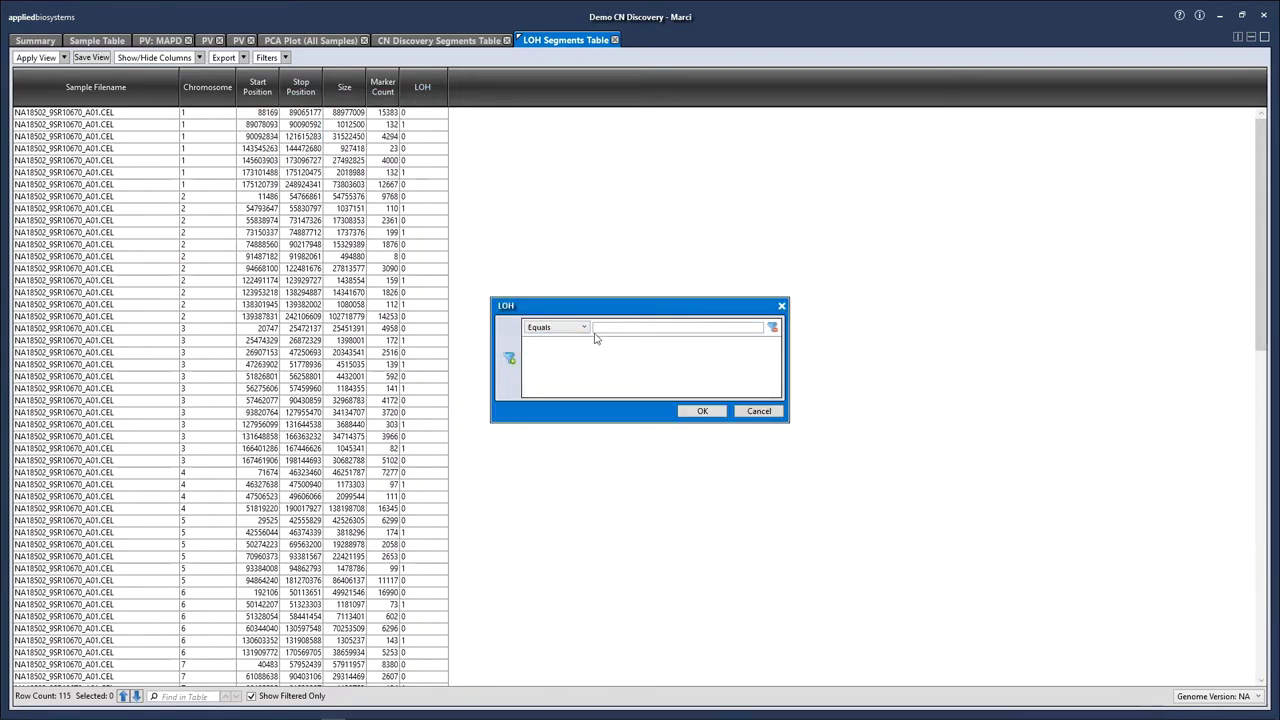
{"action": "left_click", "coordinate": [598, 329]}
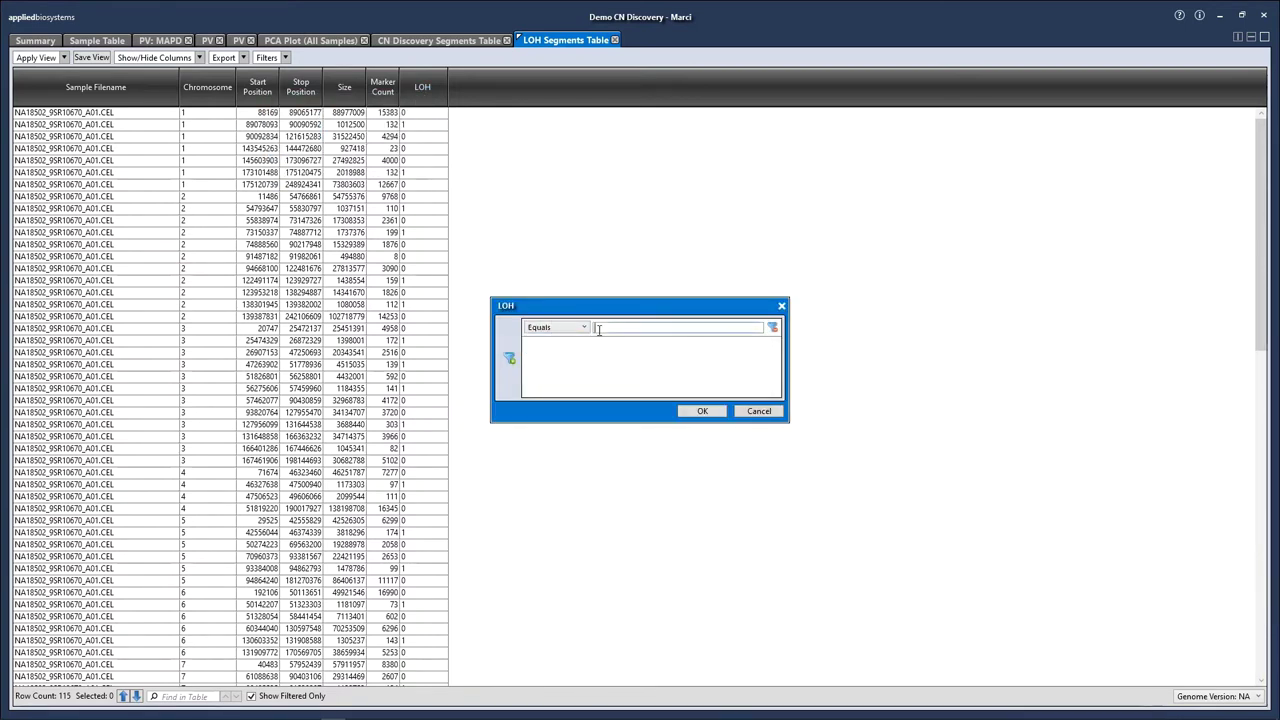
{"action": "left_click", "coordinate": [704, 411]}
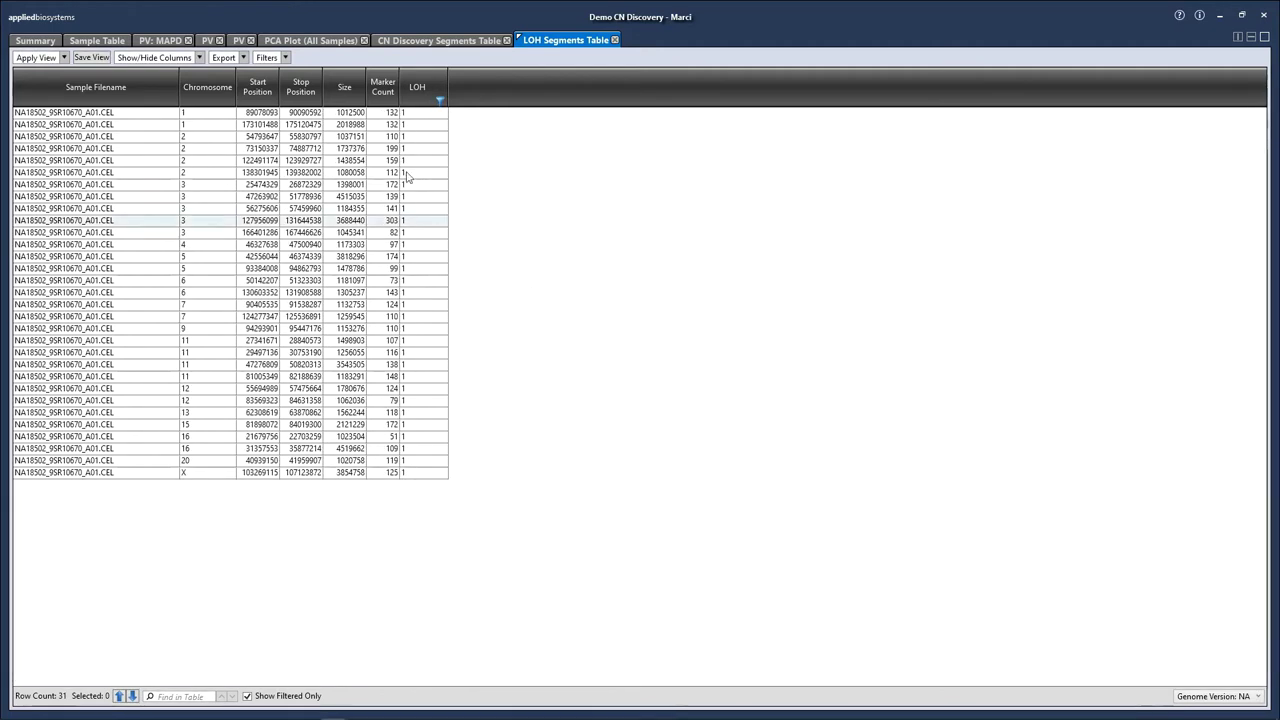
- Filter the LOH Segments table to segments with a Marker Count of at least 25 (≥ 25)
{"action": "right_click", "coordinate": [386, 96]}
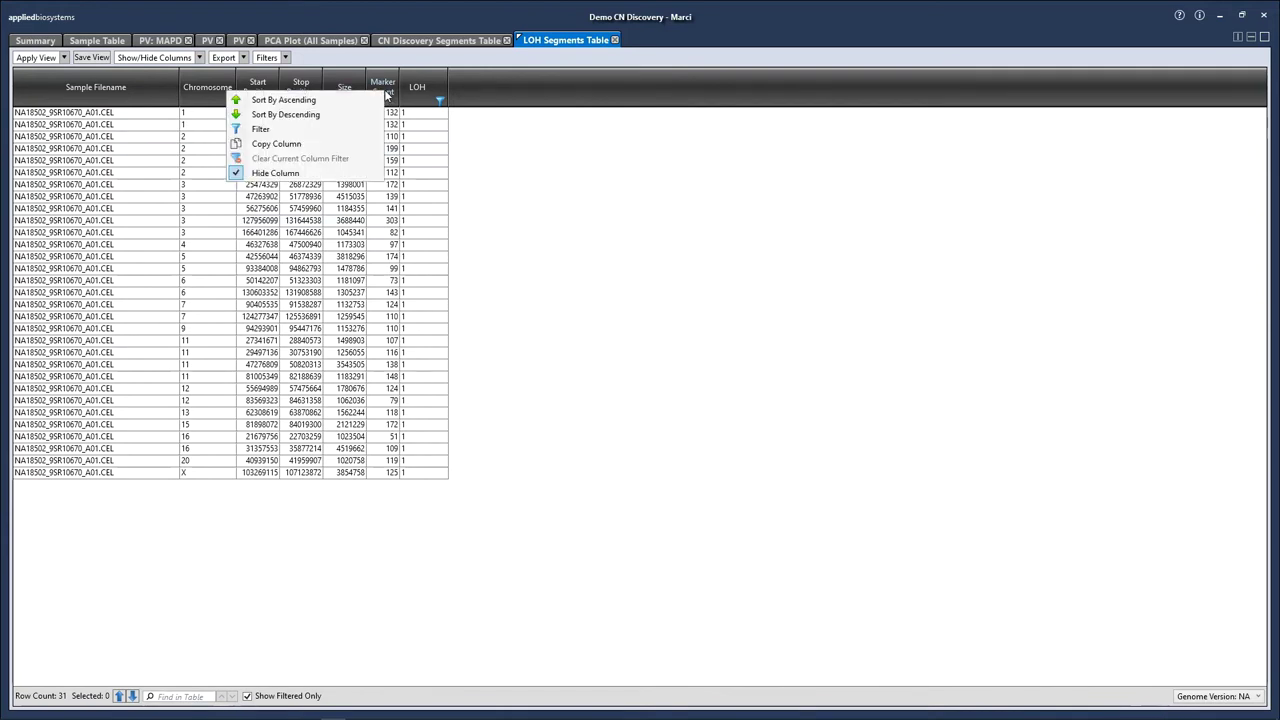
{"action": "left_click", "coordinate": [338, 129]}
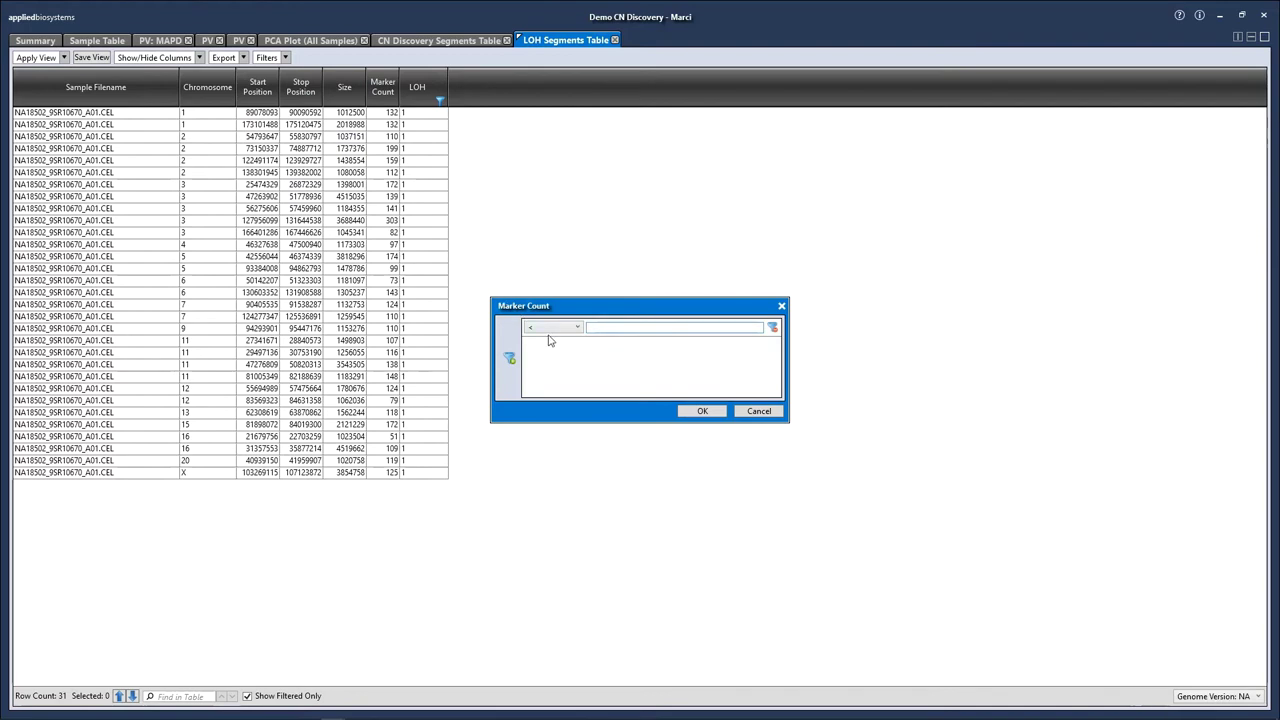
{"action": "left_click", "coordinate": [550, 328]}
{"action": "left_click", "coordinate": [552, 377]}
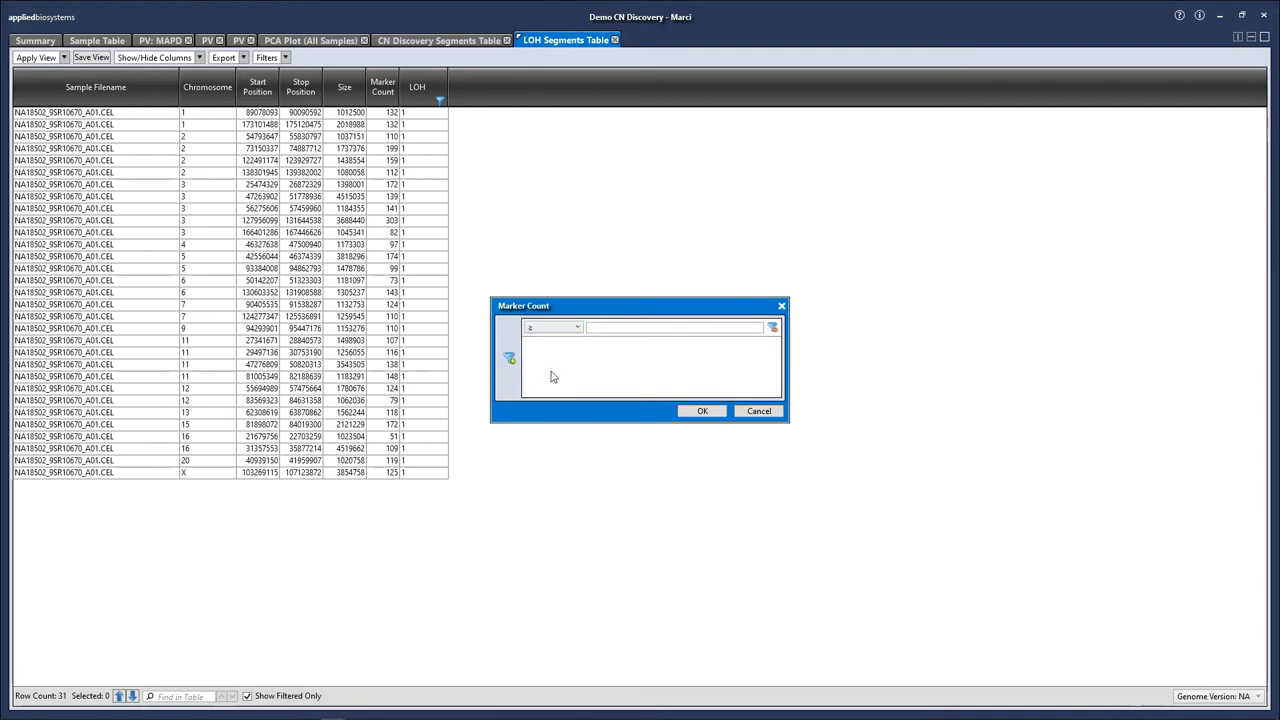
{"action": "left_click", "coordinate": [612, 327]}
{"action": "type", "text": "25"}
{"action": "left_click", "coordinate": [703, 411]}
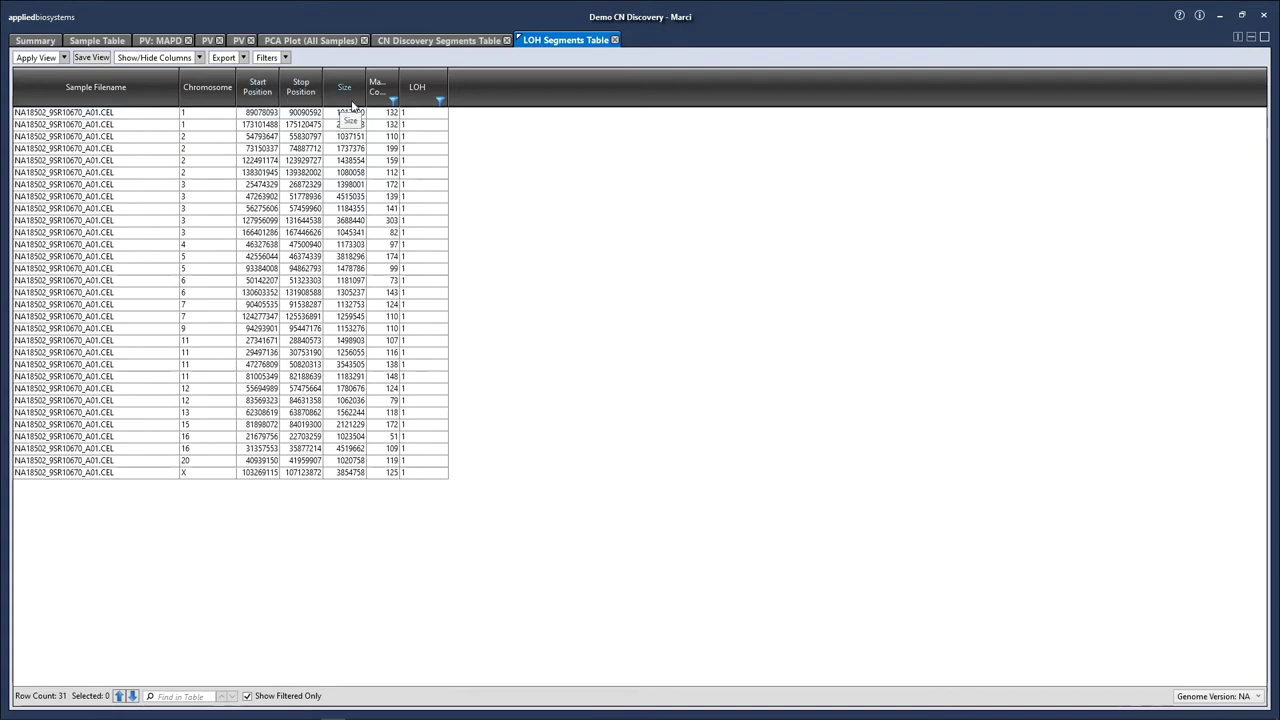
- Sort the CN Discovery Segments Table by Size in ascending order and examine the largest segments at its end
{"action": "left_click", "coordinate": [87, 41]}
{"action": "left_click", "coordinate": [122, 57]}
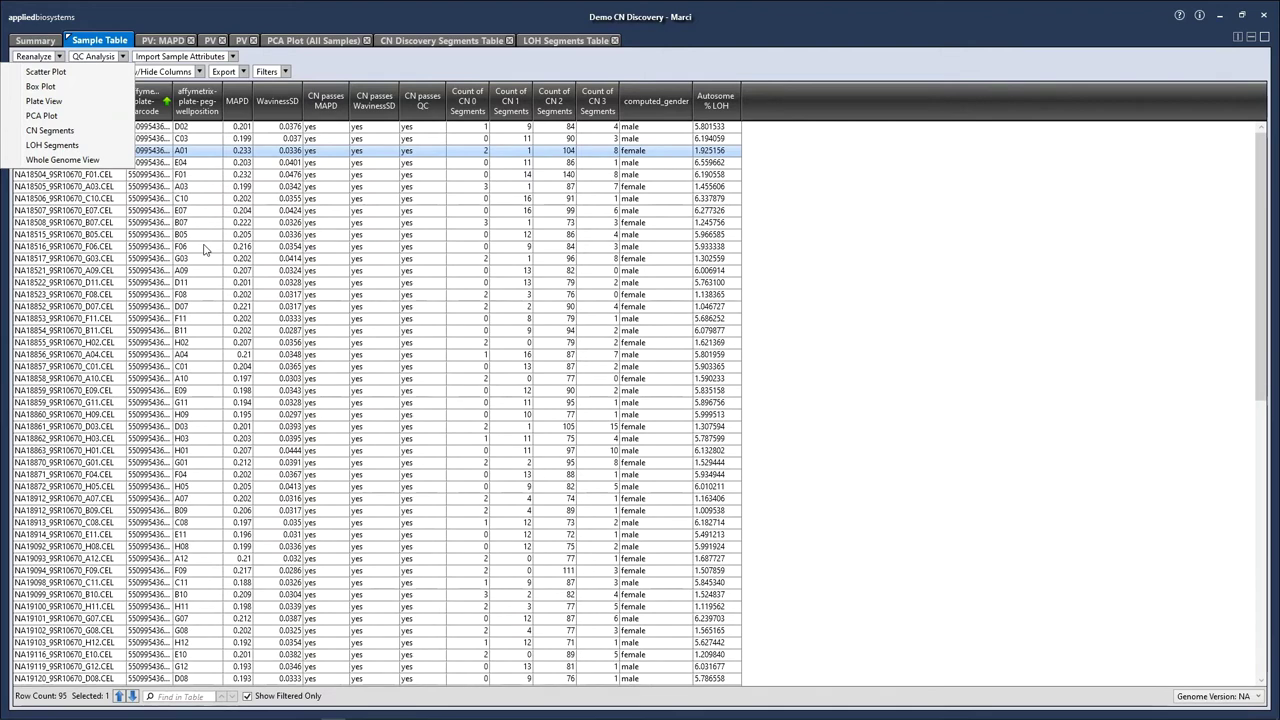
{"action": "left_click", "coordinate": [449, 41]}
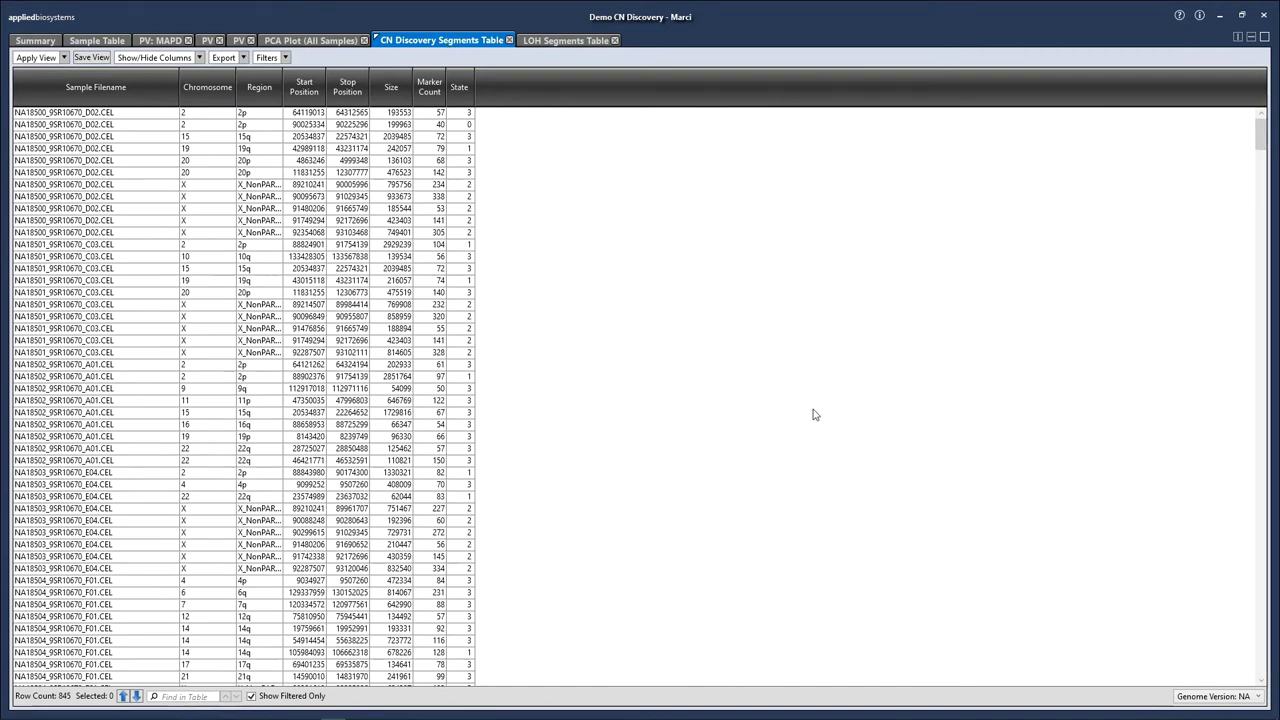
{"action": "left_click", "coordinate": [386, 90]}
{"action": "scroll", "coordinate": [626, 320], "scroll_direction": "down", "scroll_amount": 12}
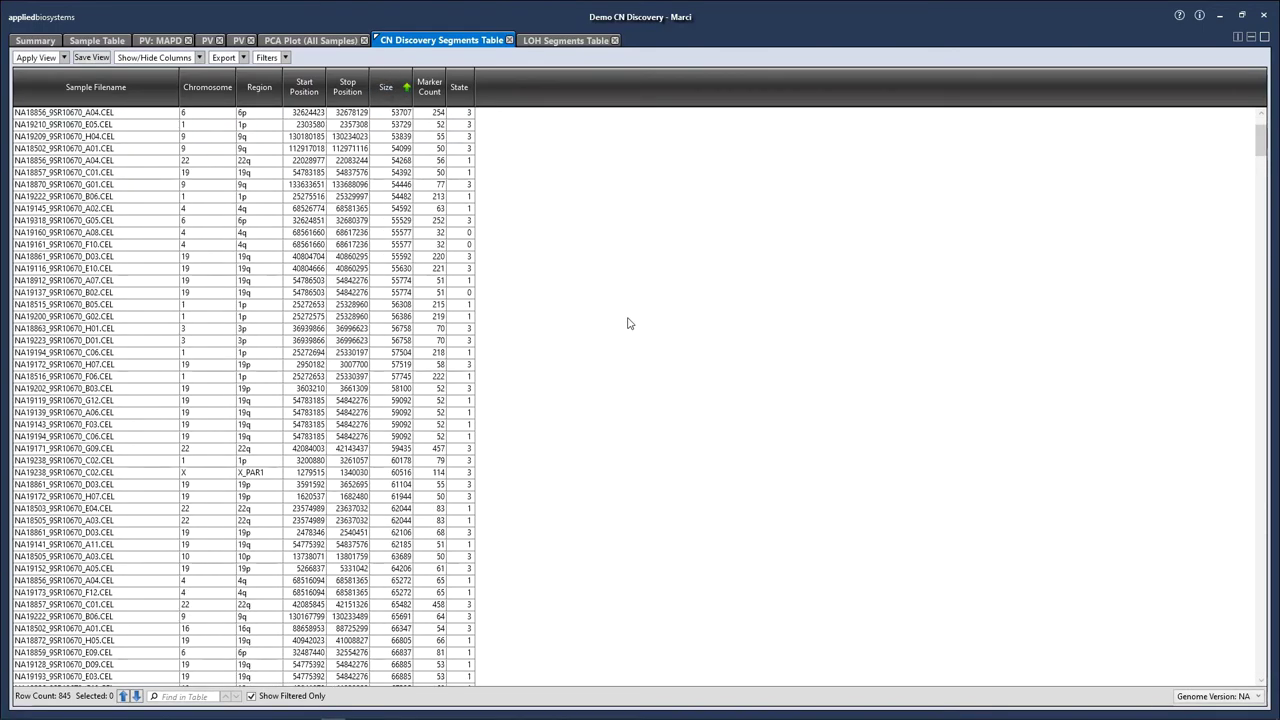
{"action": "scroll", "coordinate": [650, 346], "scroll_direction": "down", "scroll_amount": 5}
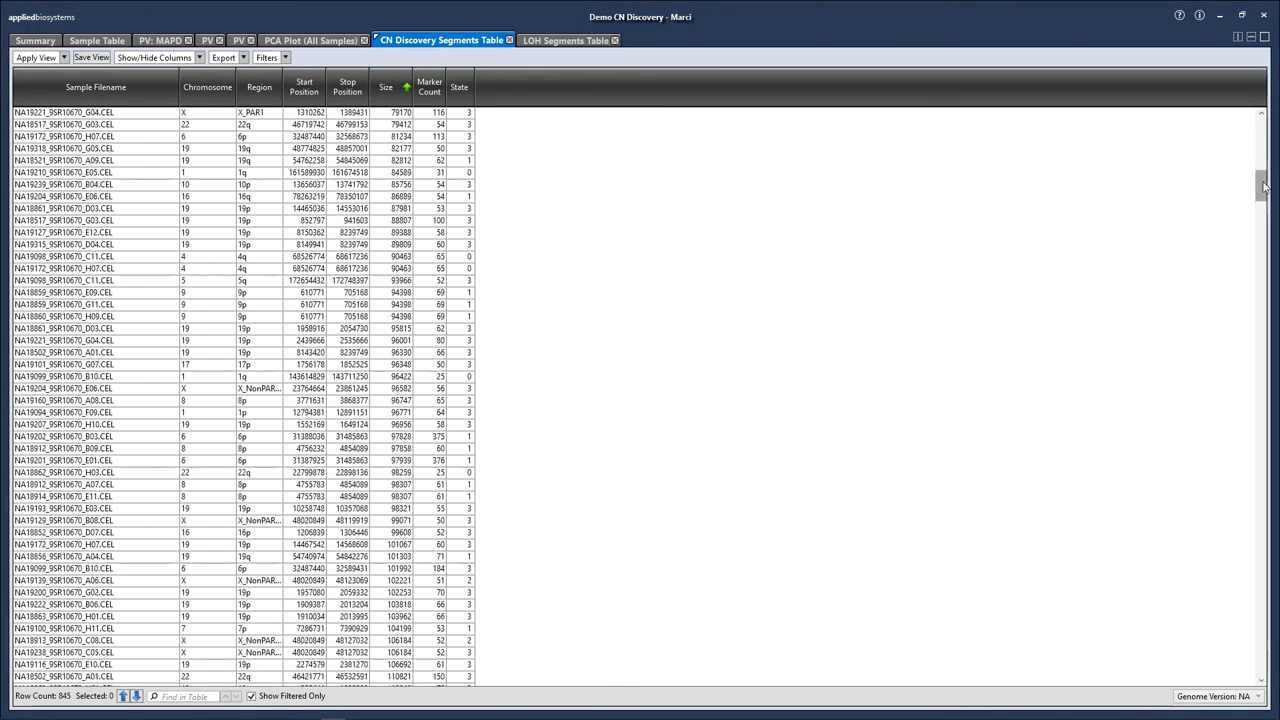
{"action": "left_click_drag", "start_coordinate": [1260, 188], "coordinate": [1260, 285]}
{"action": "left_click", "coordinate": [1258, 646]}
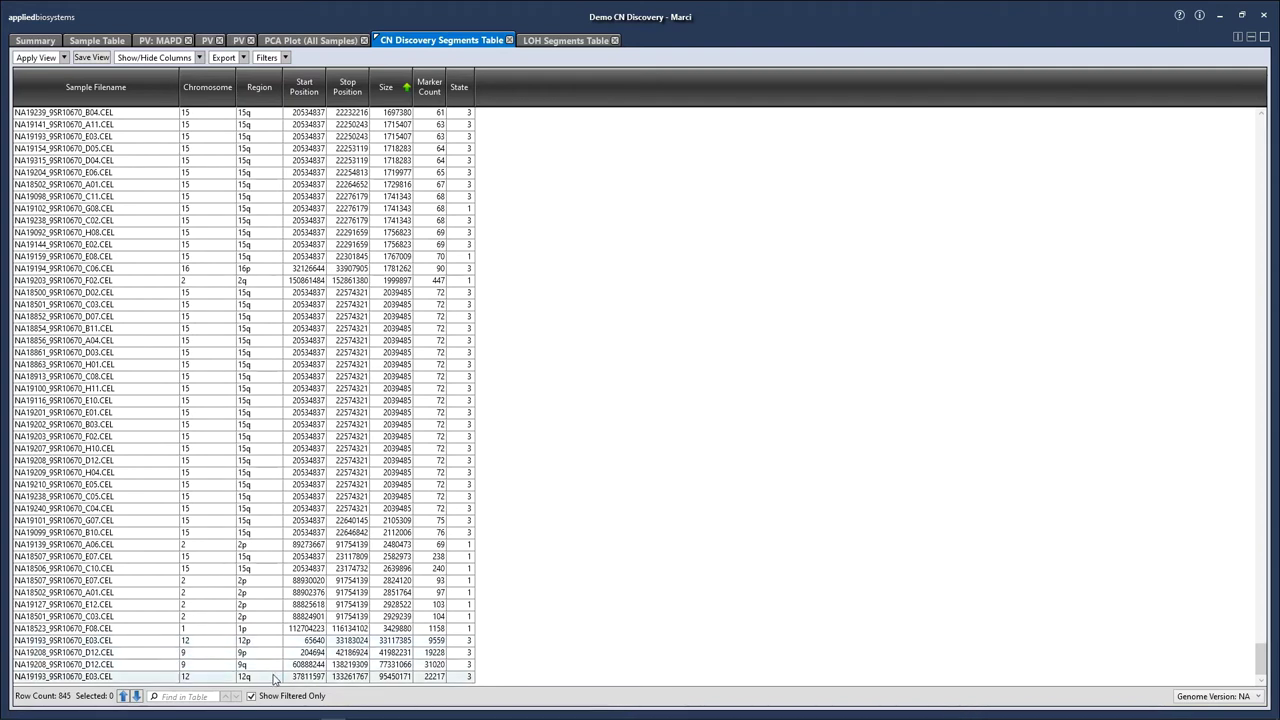
- Find the sample matching E03 in the Sample Table
{"action": "left_click", "coordinate": [93, 40]}
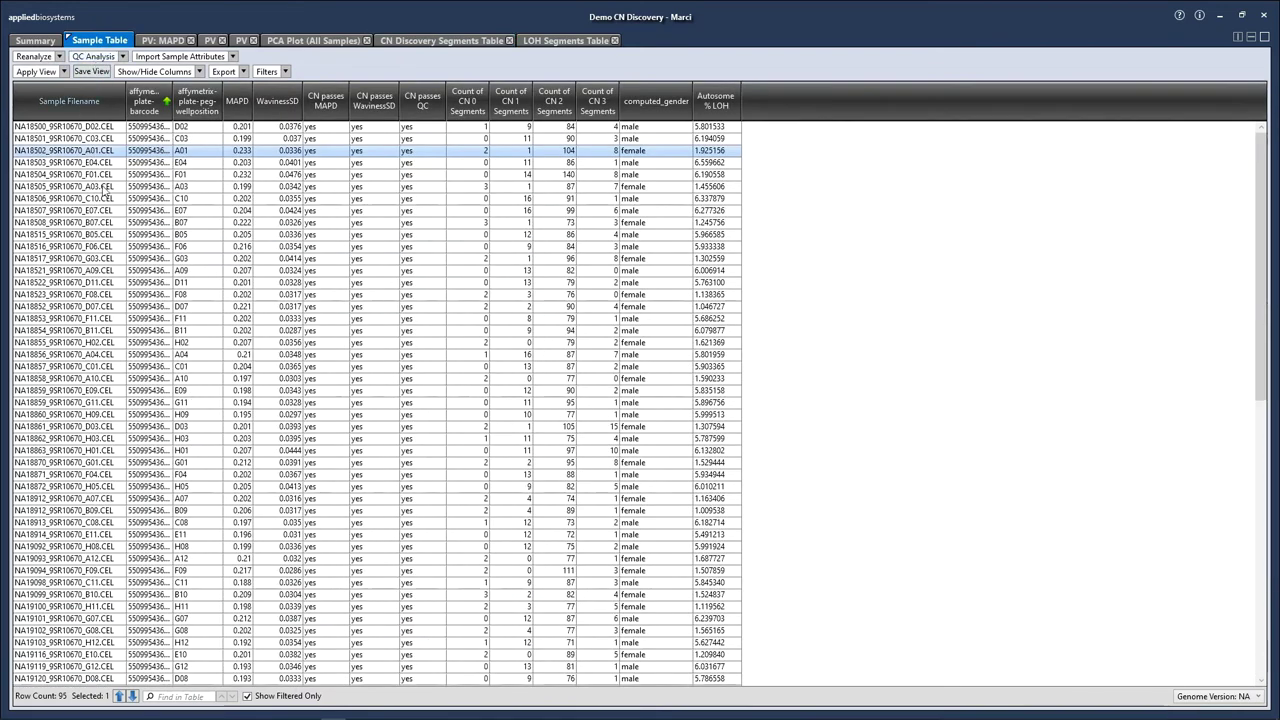
{"action": "left_click", "coordinate": [200, 698]}
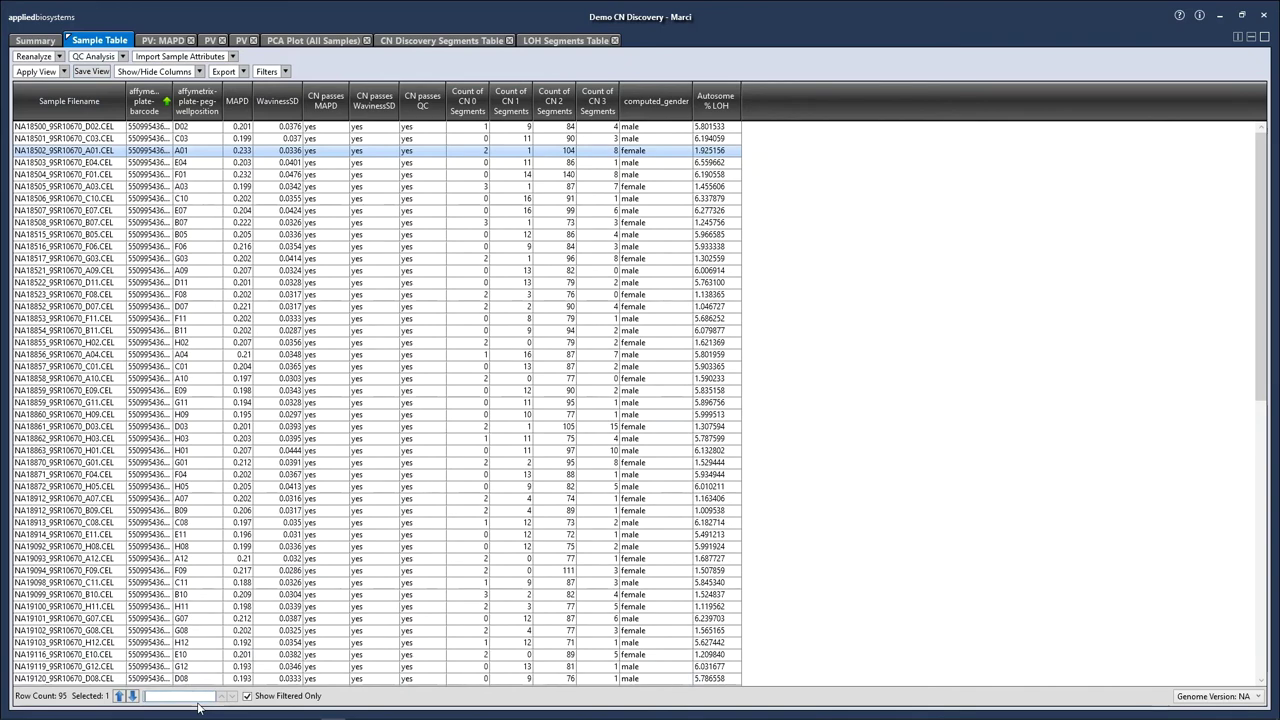
{"action": "type", "text": "E03"}
{"action": "key", "text": "Return"}
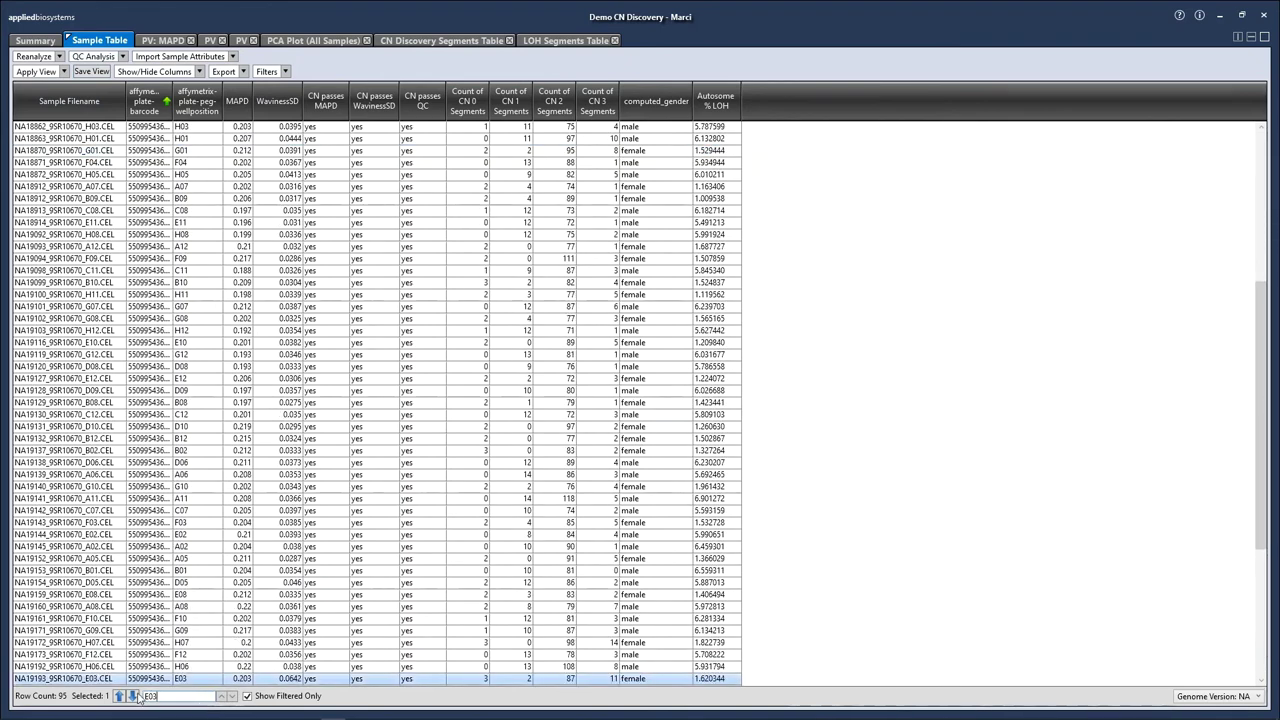
- Generate the Whole Genome View for the selected E03 sample using Axiom_PMDA.na36.r7.a8.annot.db and the Homo sapiens hg38 NetAffxGenomicAnnotations file
{"action": "left_click", "coordinate": [122, 57]}
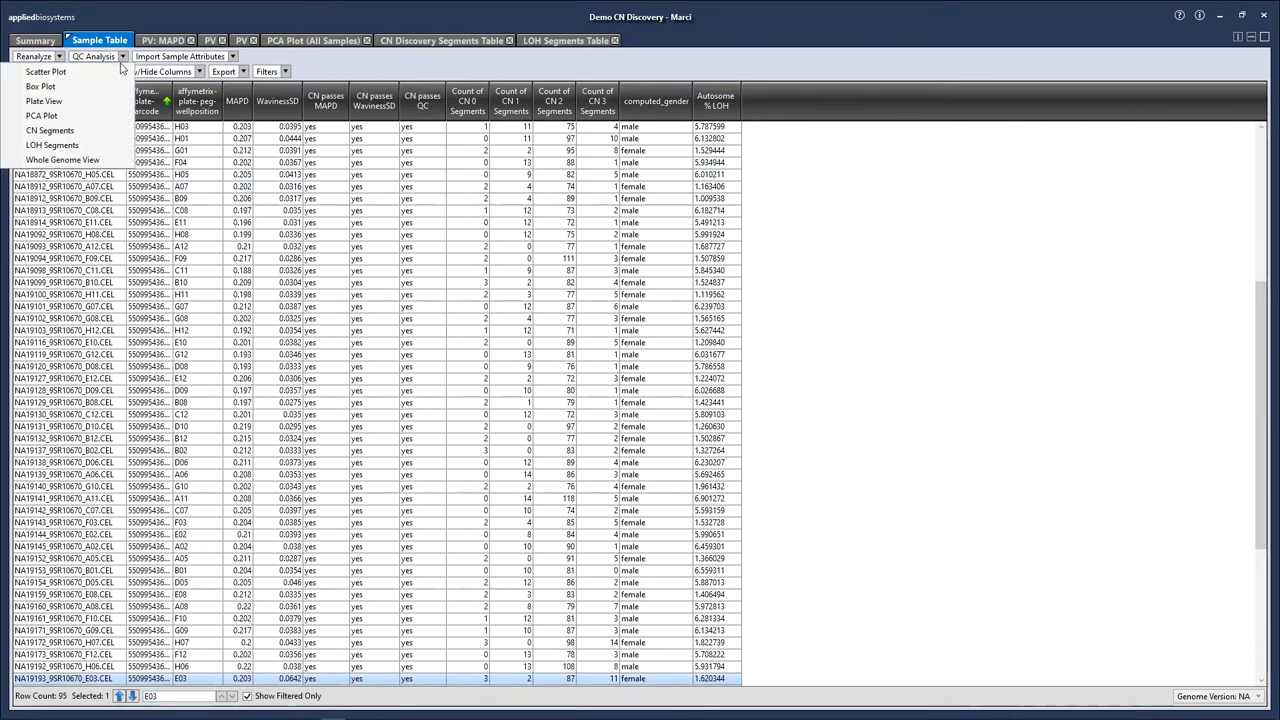
{"action": "left_click", "coordinate": [78, 164]}
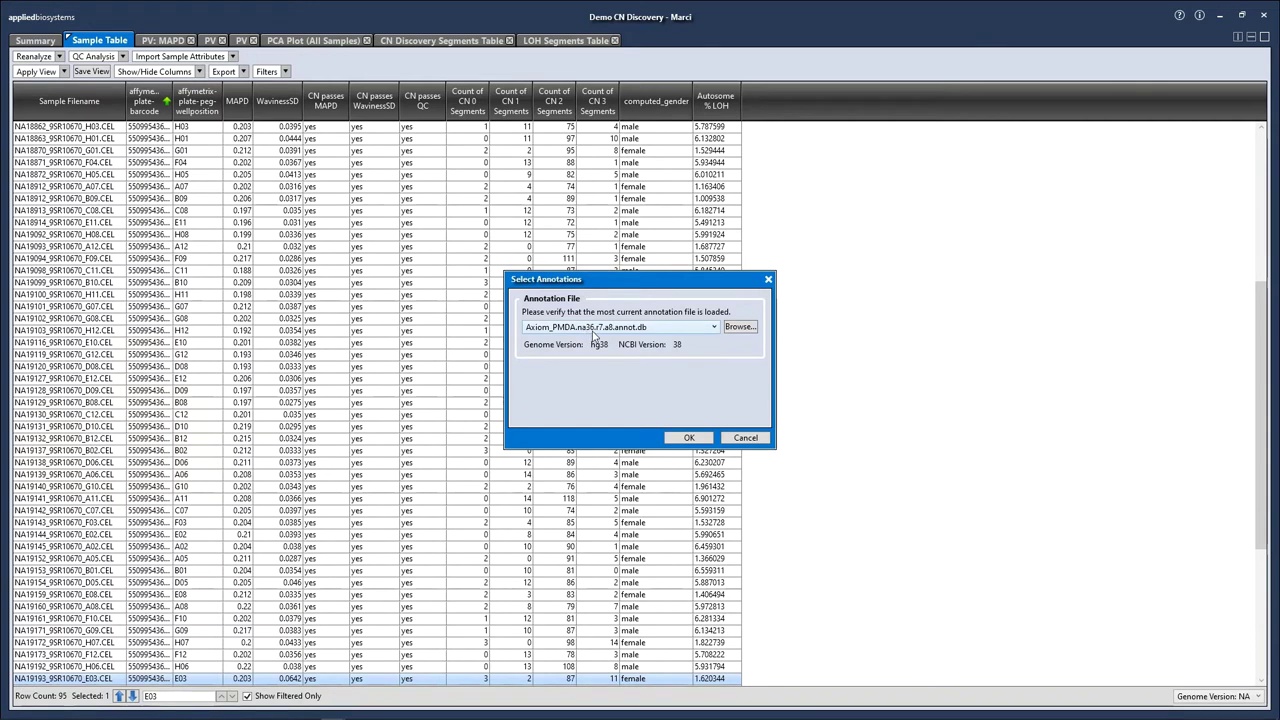
{"action": "left_click", "coordinate": [617, 330]}
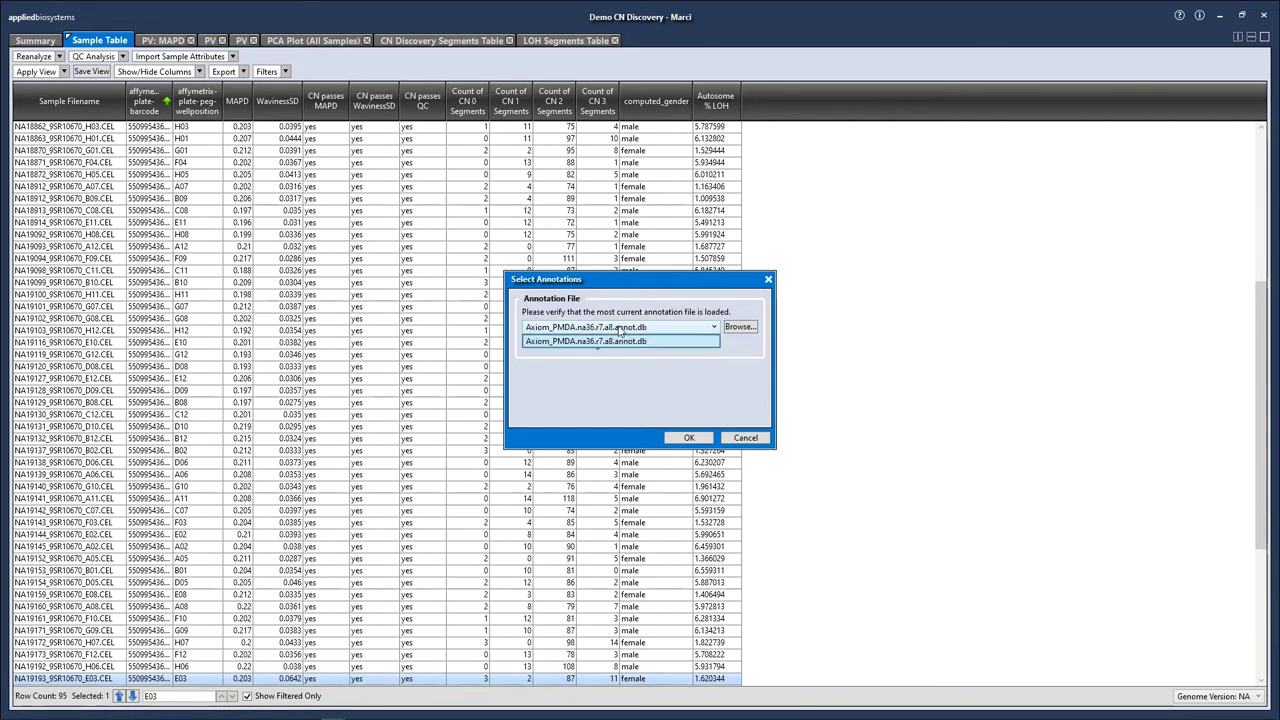
{"action": "left_click", "coordinate": [631, 330]}
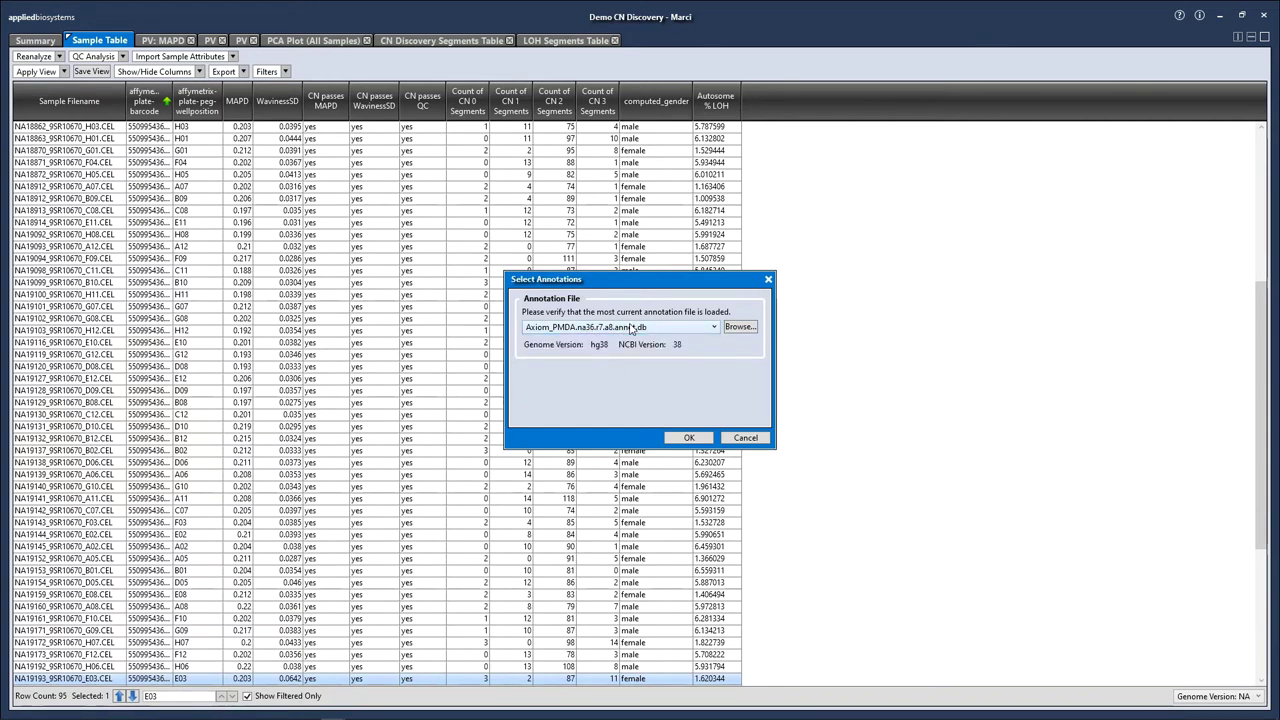
{"action": "left_click", "coordinate": [689, 438]}
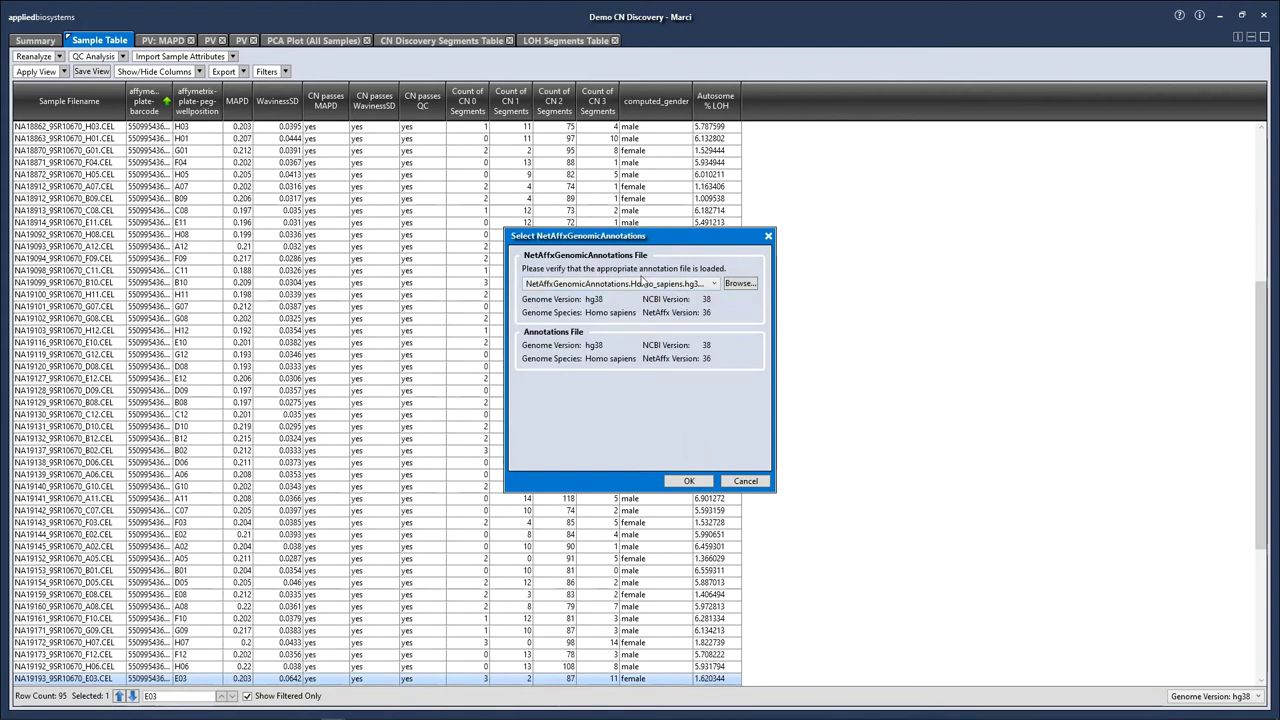
{"action": "left_click", "coordinate": [689, 482]}
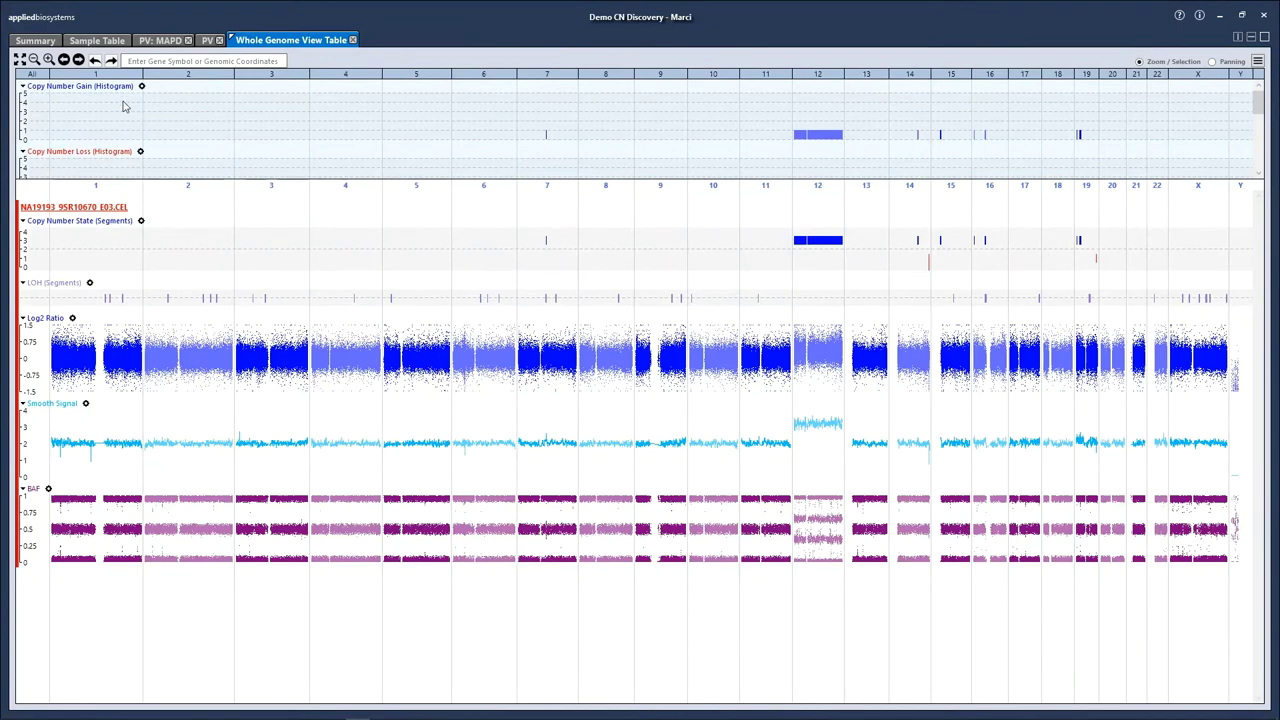
- Examine the copy number gain, loss and LOH histograms and the gene annotation tracks in the Whole Genome View
{"action": "scroll", "coordinate": [170, 139], "scroll_direction": "down", "scroll_amount": 3}
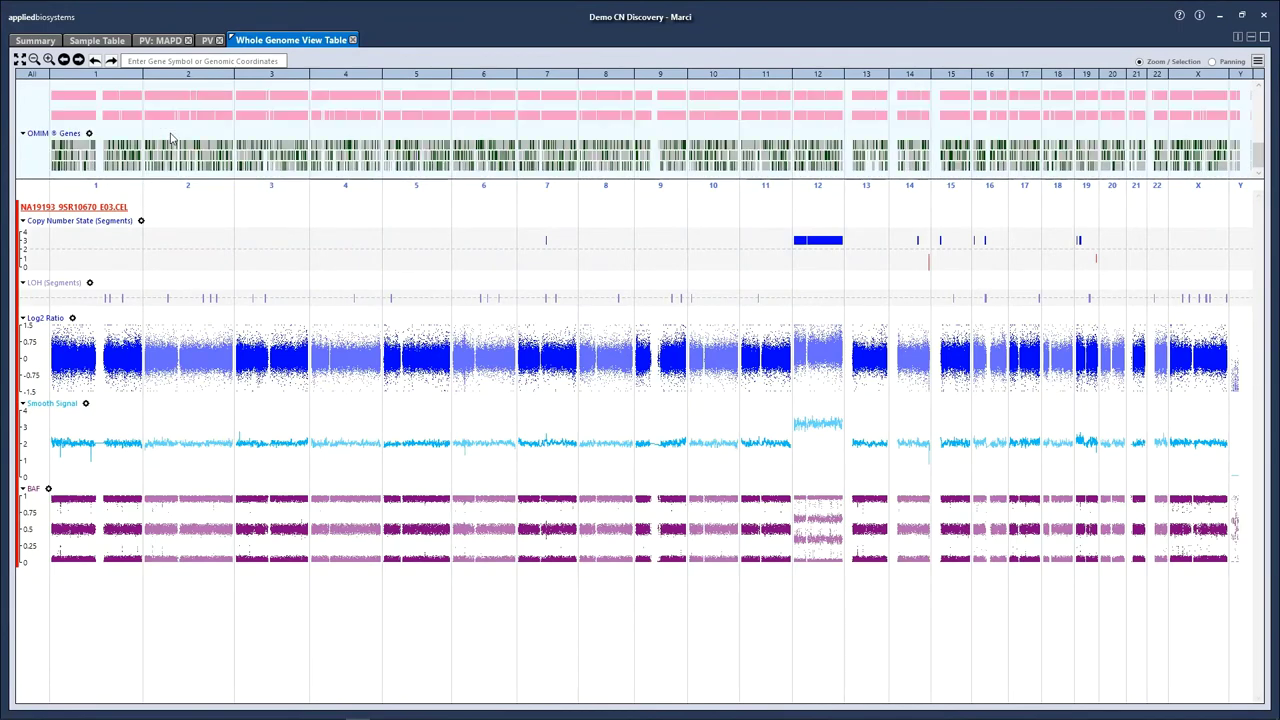
{"action": "scroll", "coordinate": [170, 139], "scroll_direction": "up", "scroll_amount": 3}
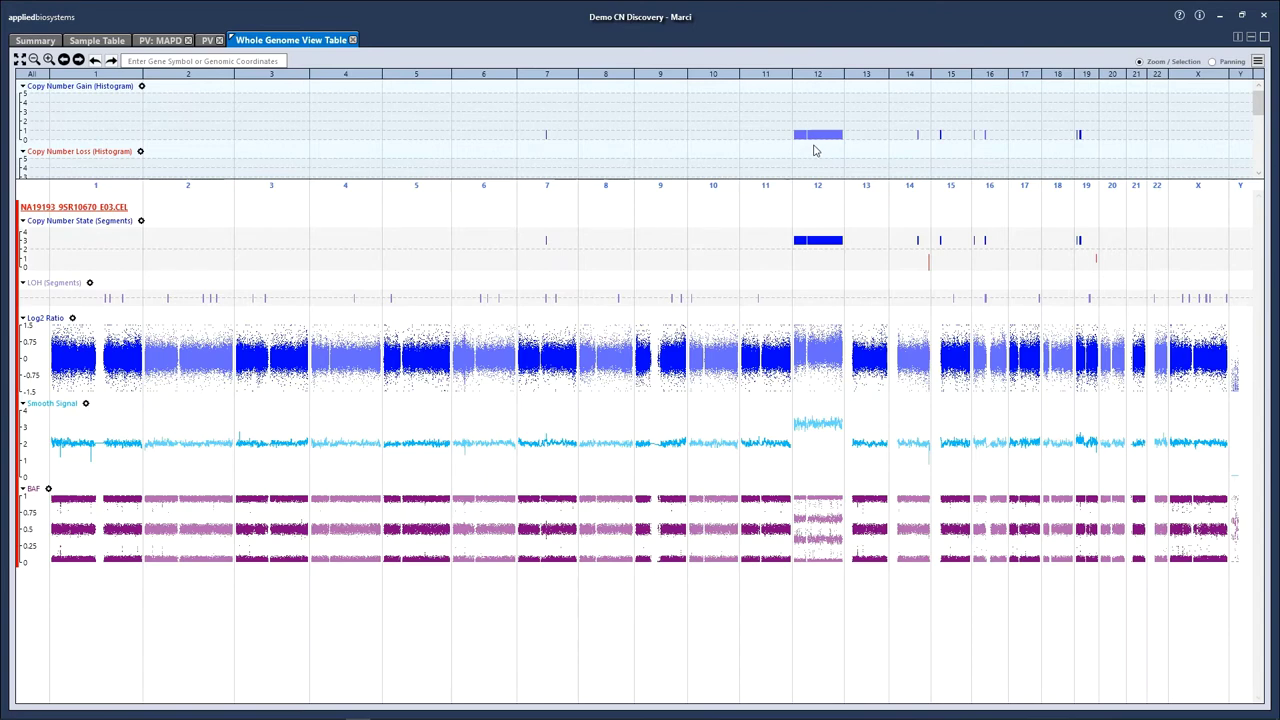
{"action": "scroll", "coordinate": [815, 150], "scroll_direction": "down", "scroll_amount": 2}
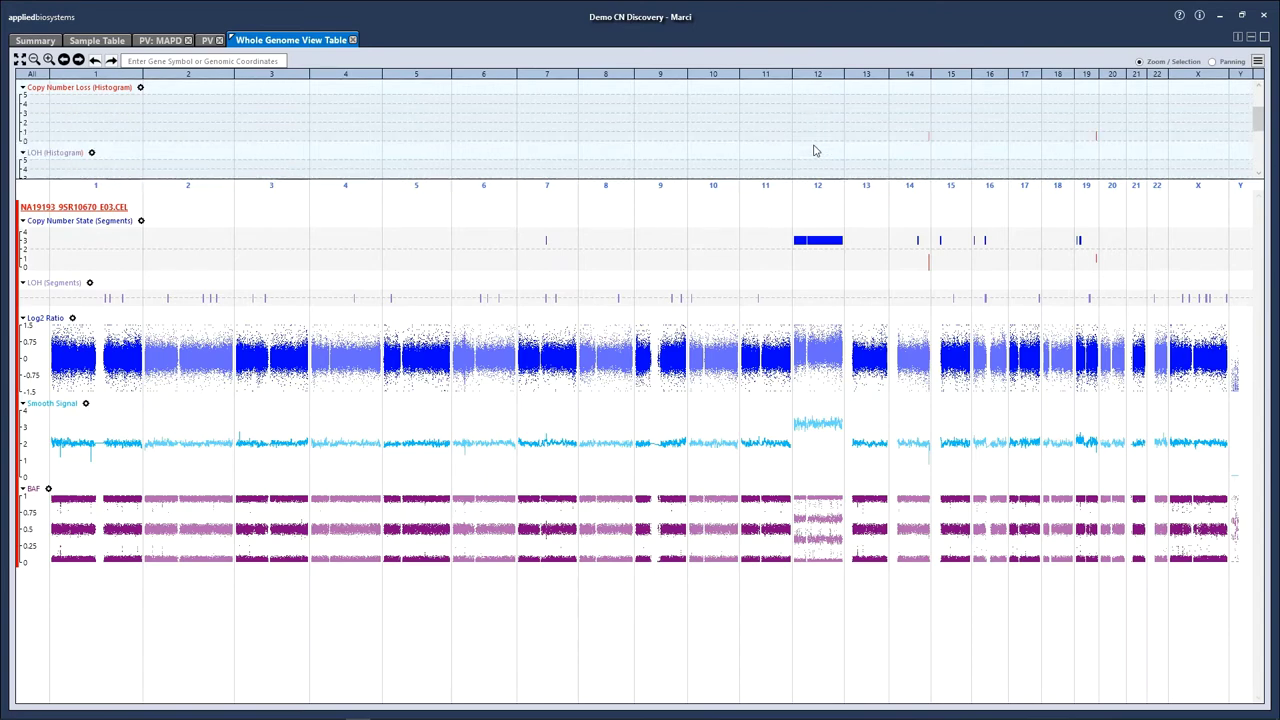
{"action": "scroll", "coordinate": [815, 150], "scroll_direction": "down", "scroll_amount": 1}
{"action": "scroll", "coordinate": [815, 150], "scroll_direction": "down", "scroll_amount": 3}
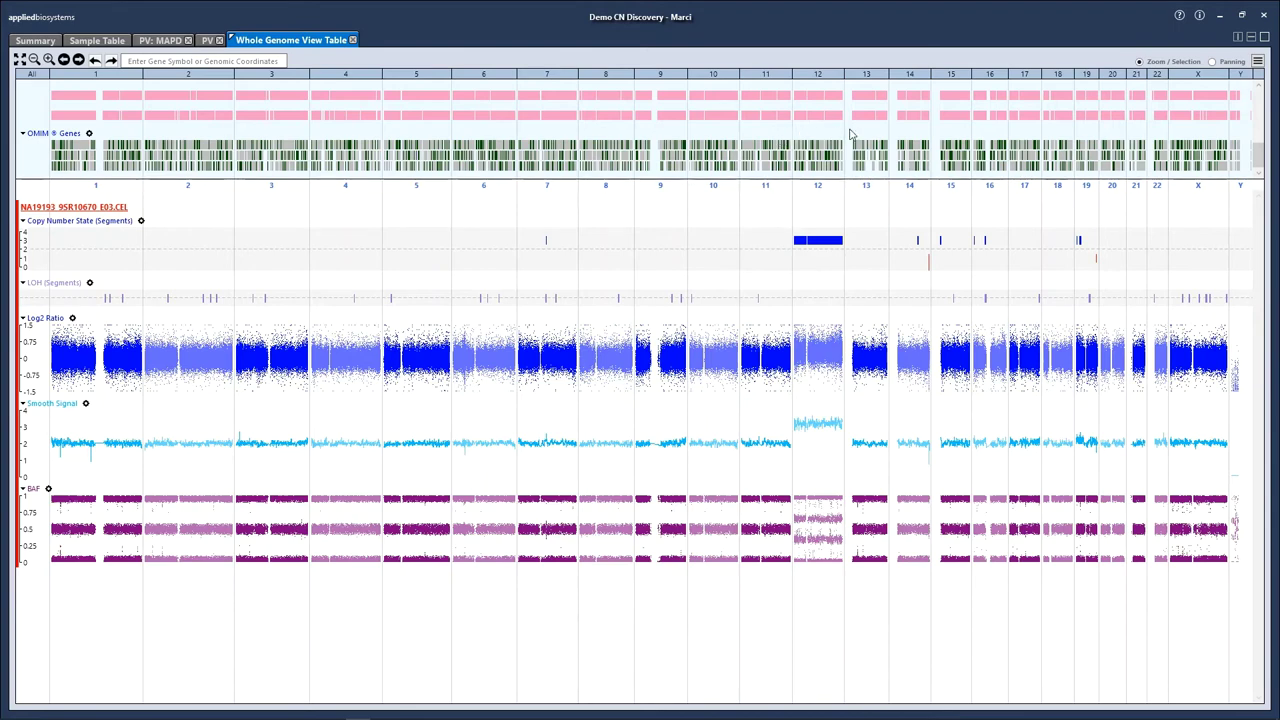
- Review the Whole Genome View configuration options for data types and annotations, and close them without making changes
{"action": "left_click", "coordinate": [1258, 61]}
{"action": "left_click", "coordinate": [1203, 77]}
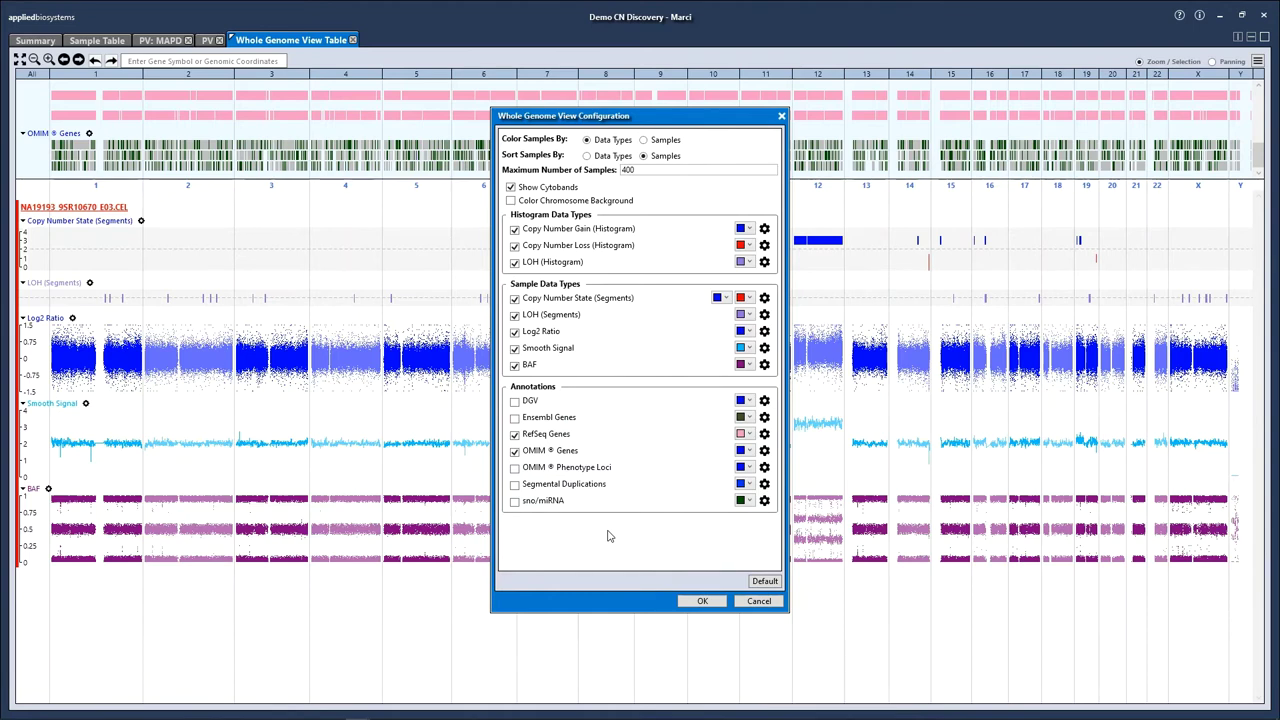
{"action": "left_click", "coordinate": [760, 603]}
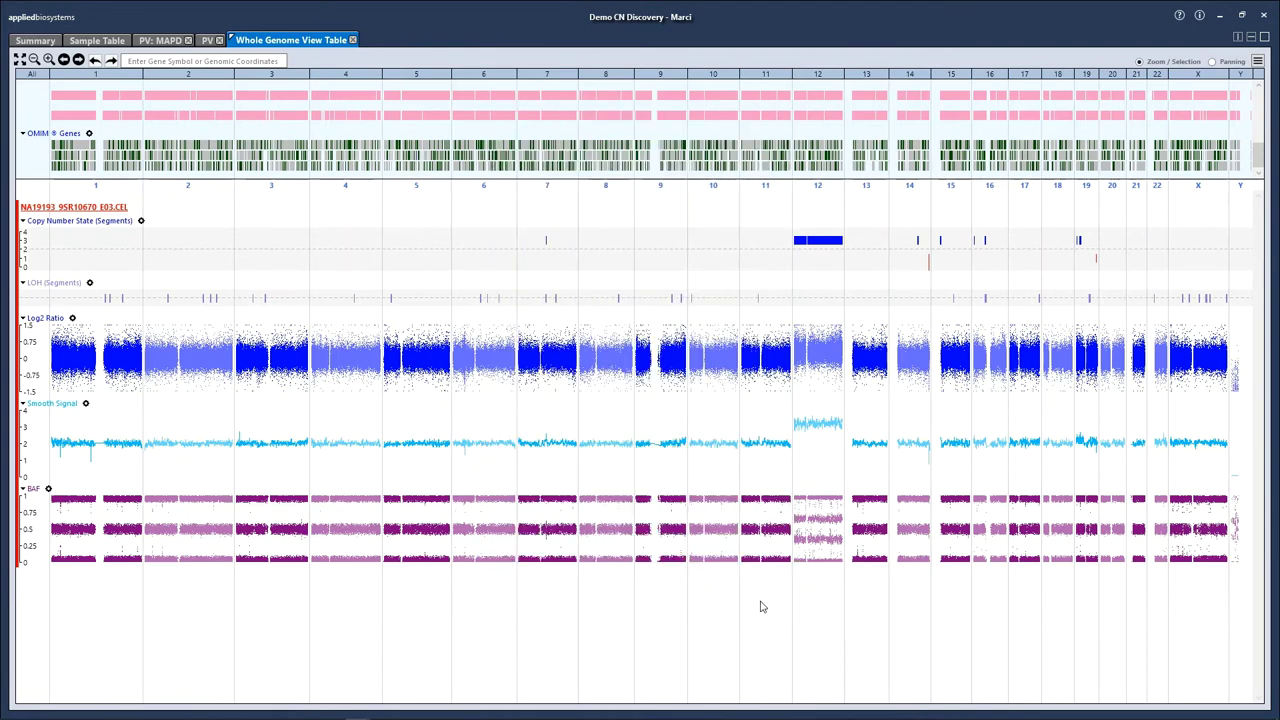
- Find sample H08 in the Sample Table and generate its Whole Genome View, replacing the current one
{"action": "mouse_move", "coordinate": [633, 157]}
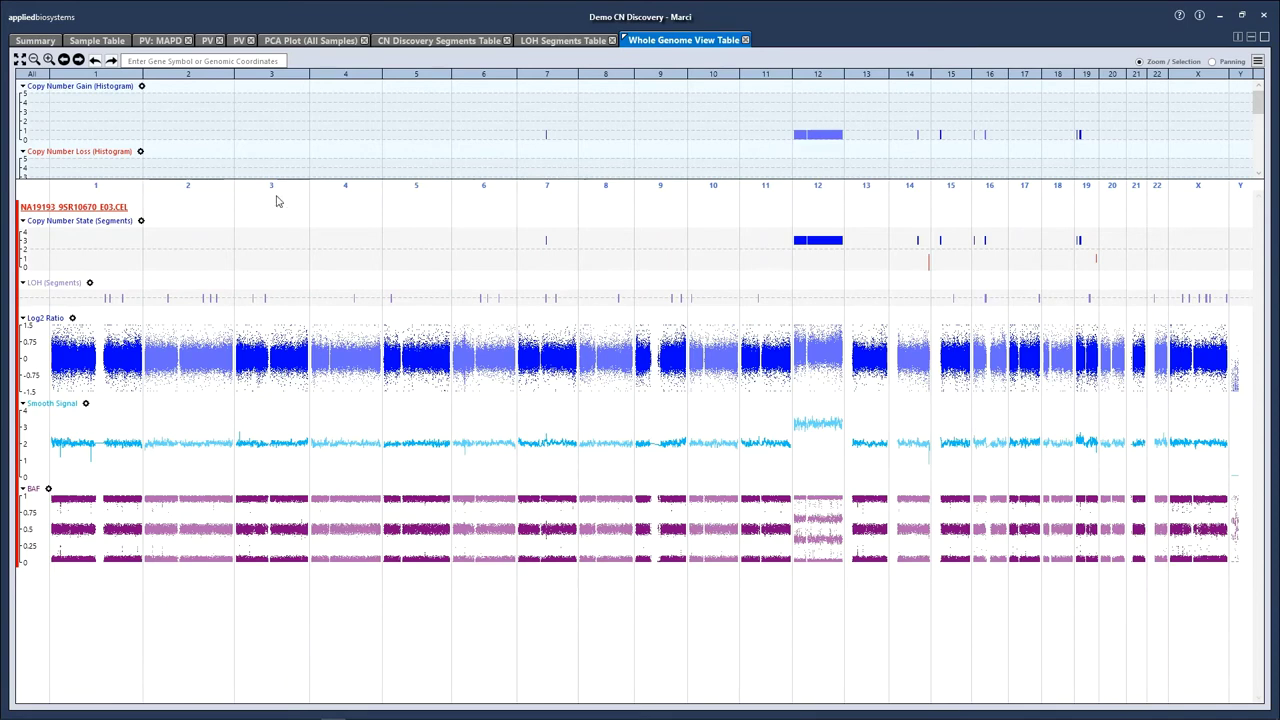
{"action": "left_click", "coordinate": [97, 42]}
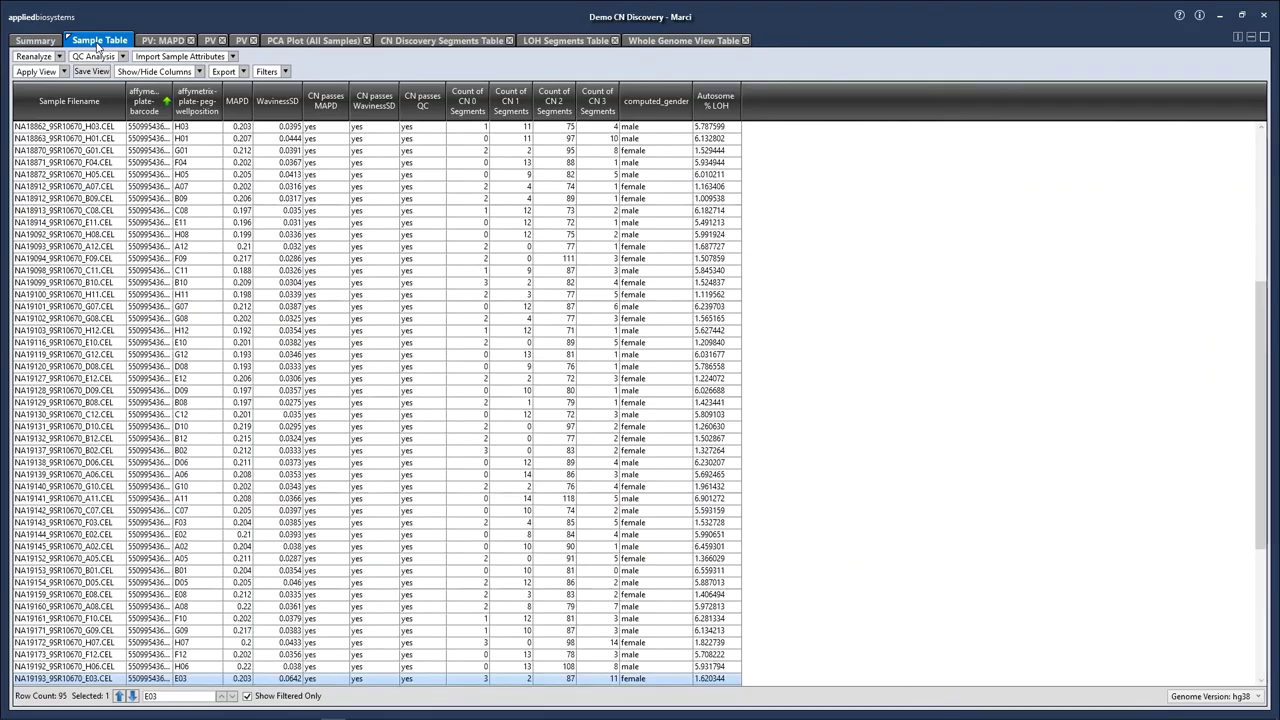
{"action": "double_click", "coordinate": [160, 697]}
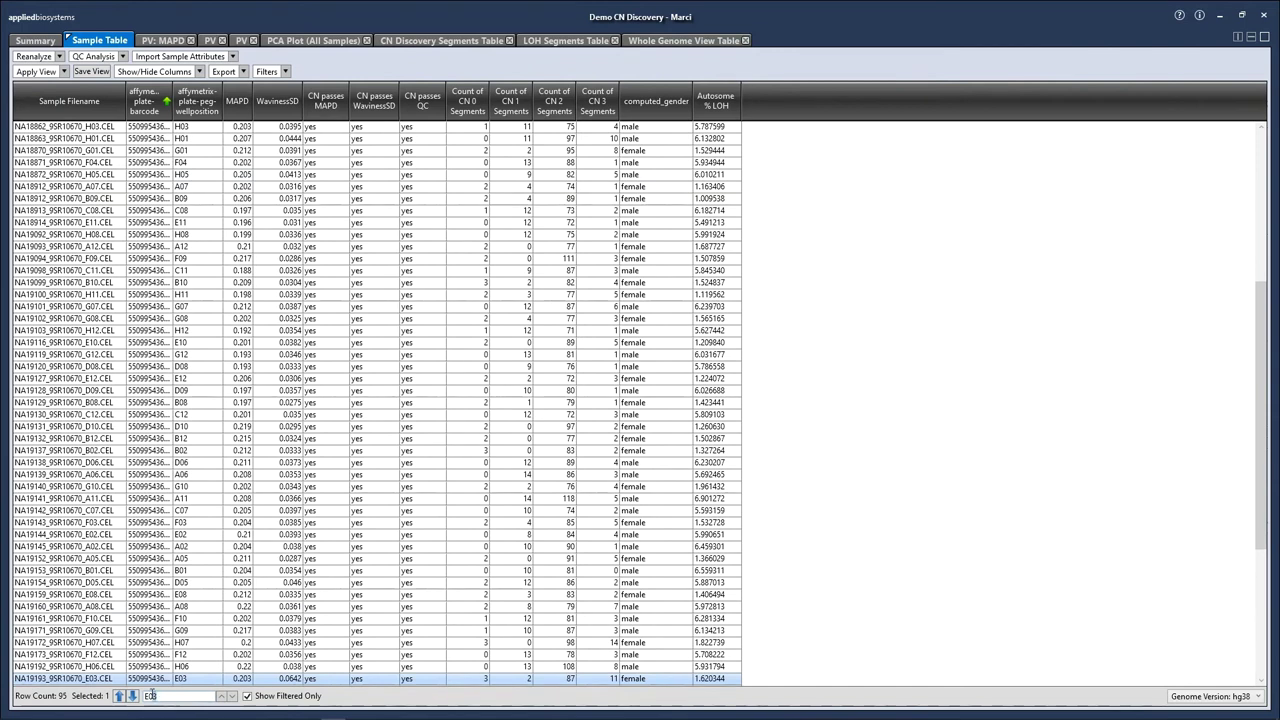
{"action": "type", "text": "H08"}
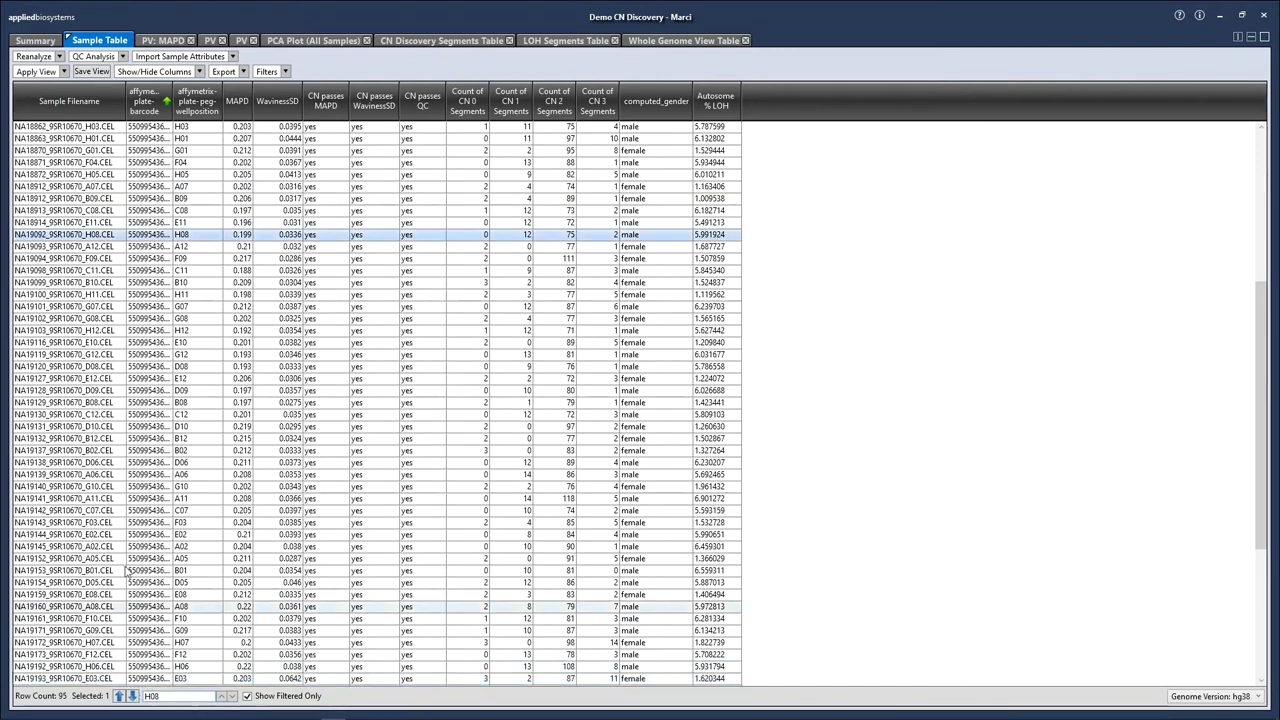
{"action": "left_click", "coordinate": [122, 57]}
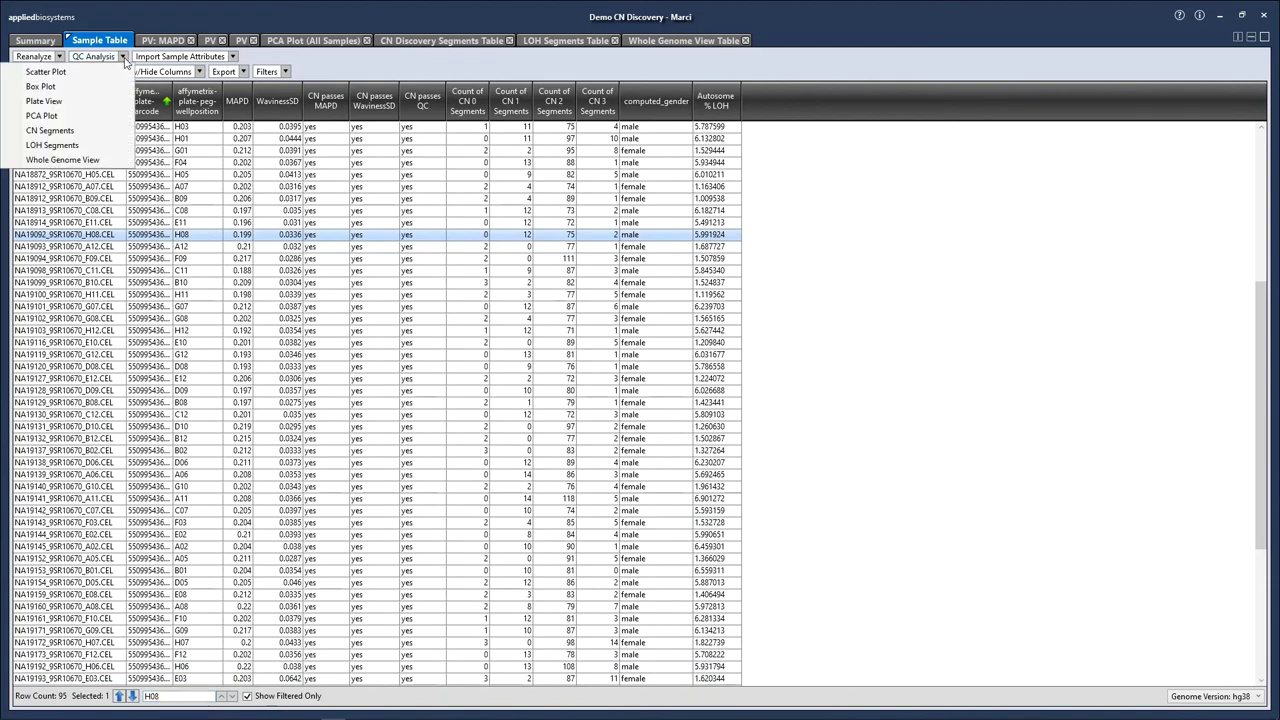
{"action": "left_click", "coordinate": [62, 160]}
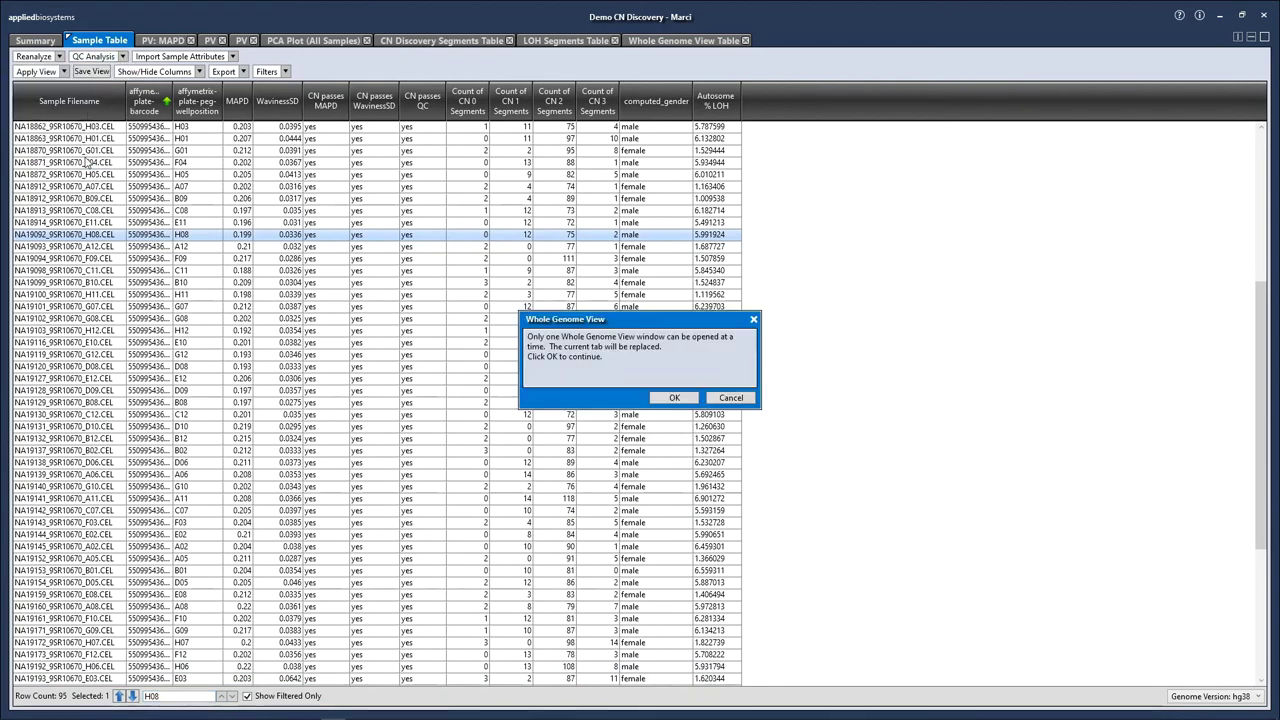
{"action": "left_click", "coordinate": [674, 398]}
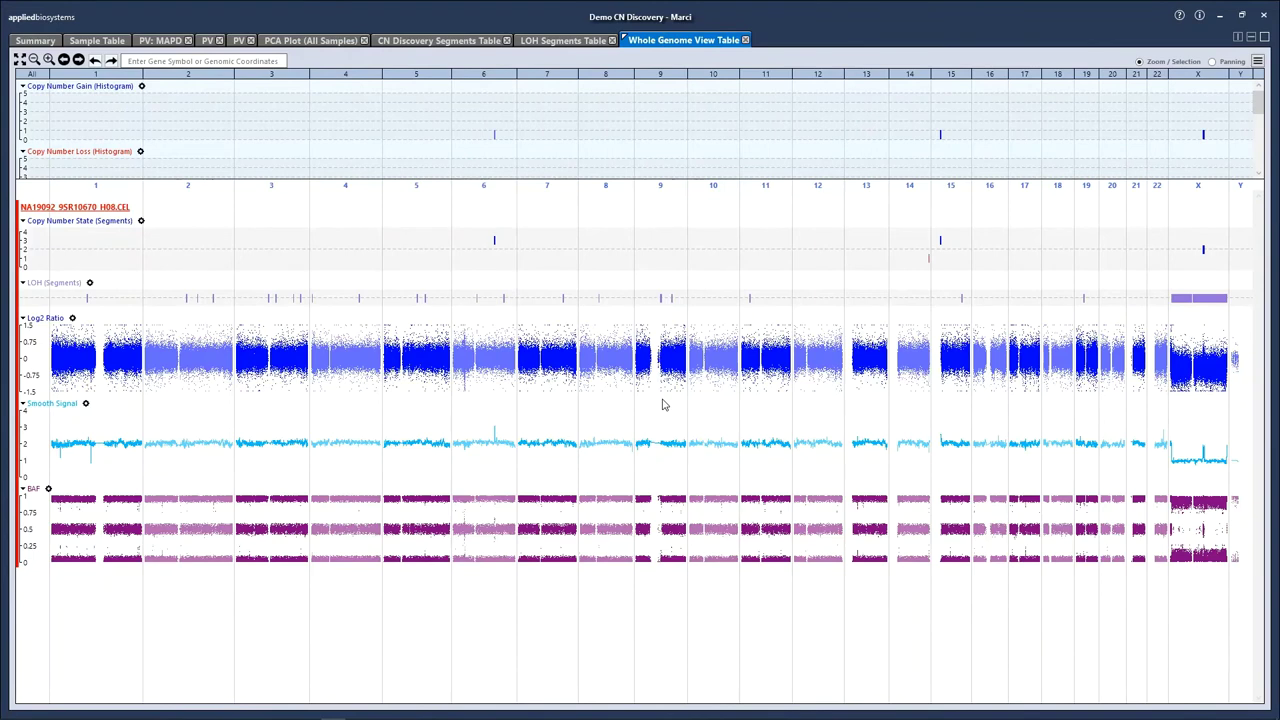
- Zoom the H08 Whole Genome View to the copy number gain region on chromosome 6
{"action": "left_click", "coordinate": [493, 133]}
{"action": "left_click_drag", "start_coordinate": [495, 132], "coordinate": [497, 134]}
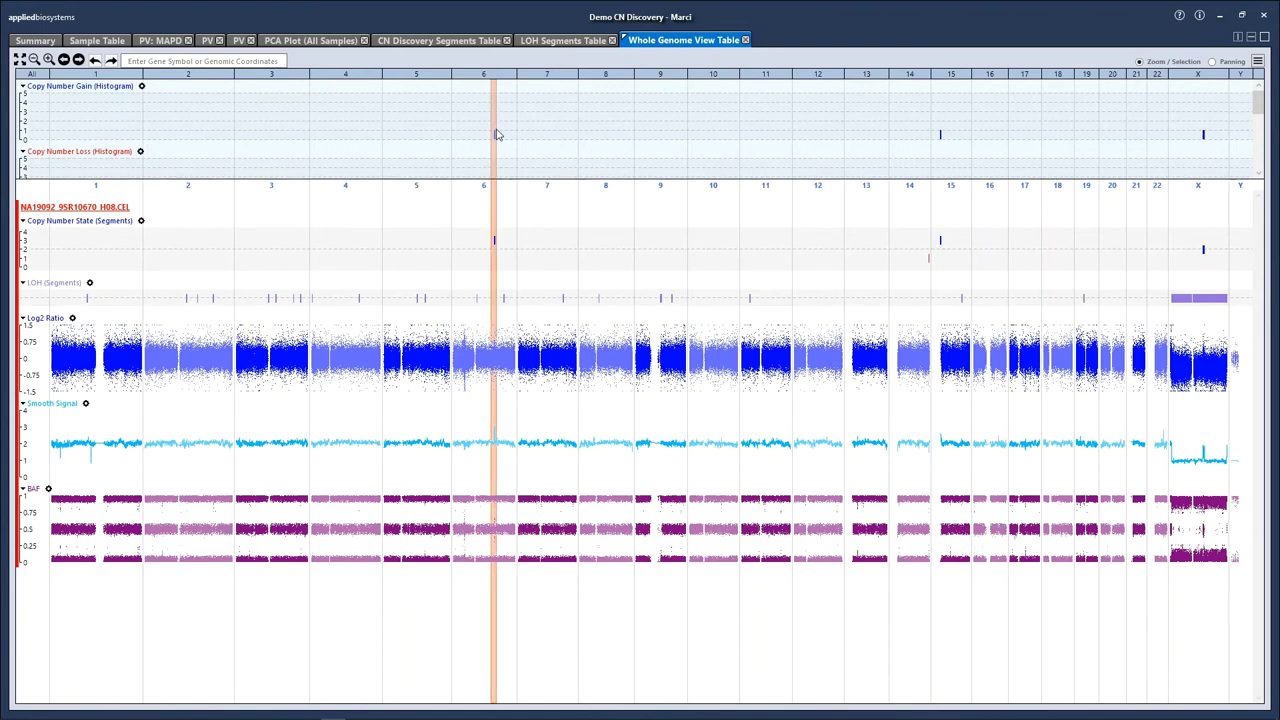
{"action": "right_click", "coordinate": [497, 134]}
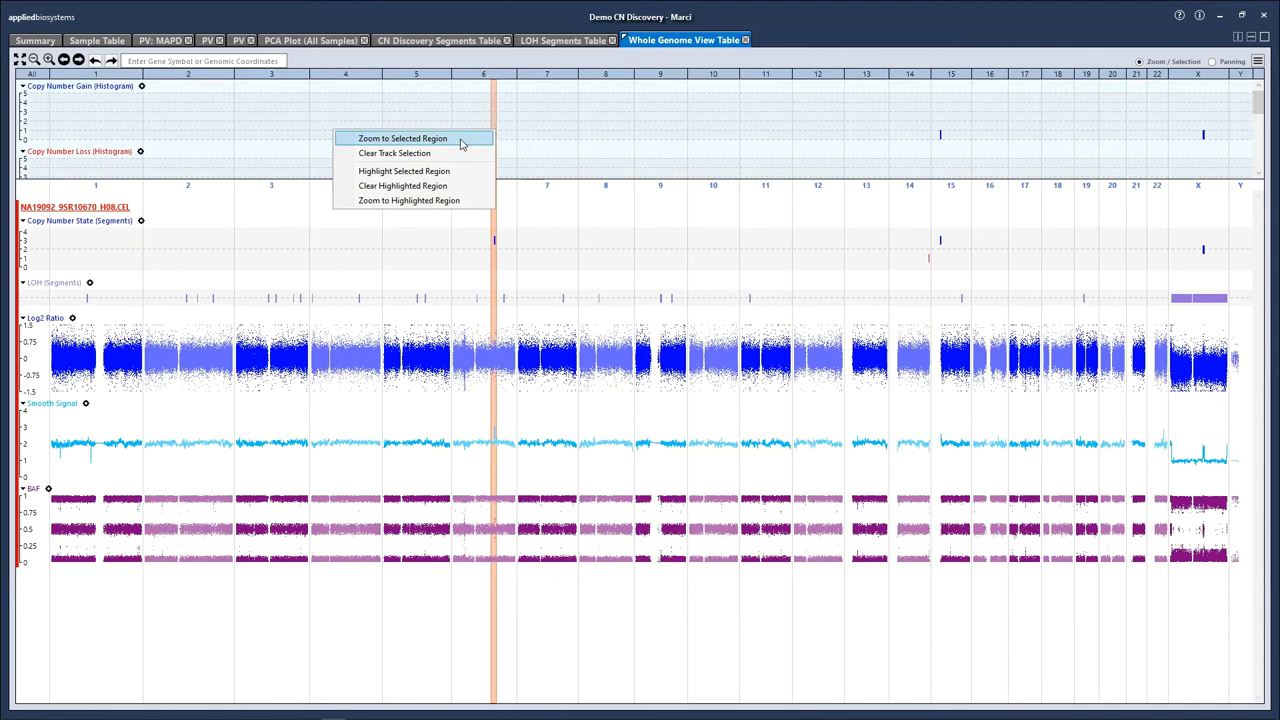
{"action": "left_click", "coordinate": [461, 145]}
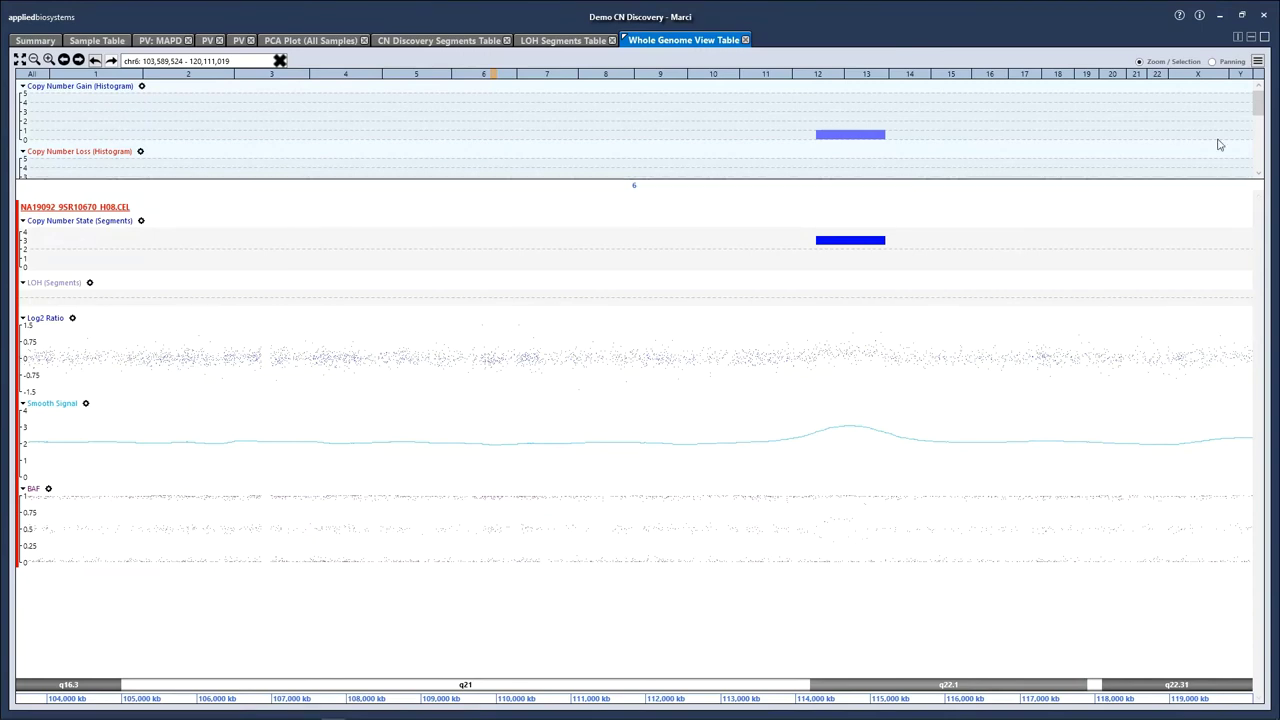
- Zoom in on the RefSeq genes that lie around the start of the chromosome 6 gain segment
{"action": "left_click_drag", "start_coordinate": [1259, 112], "coordinate": [1256, 160]}
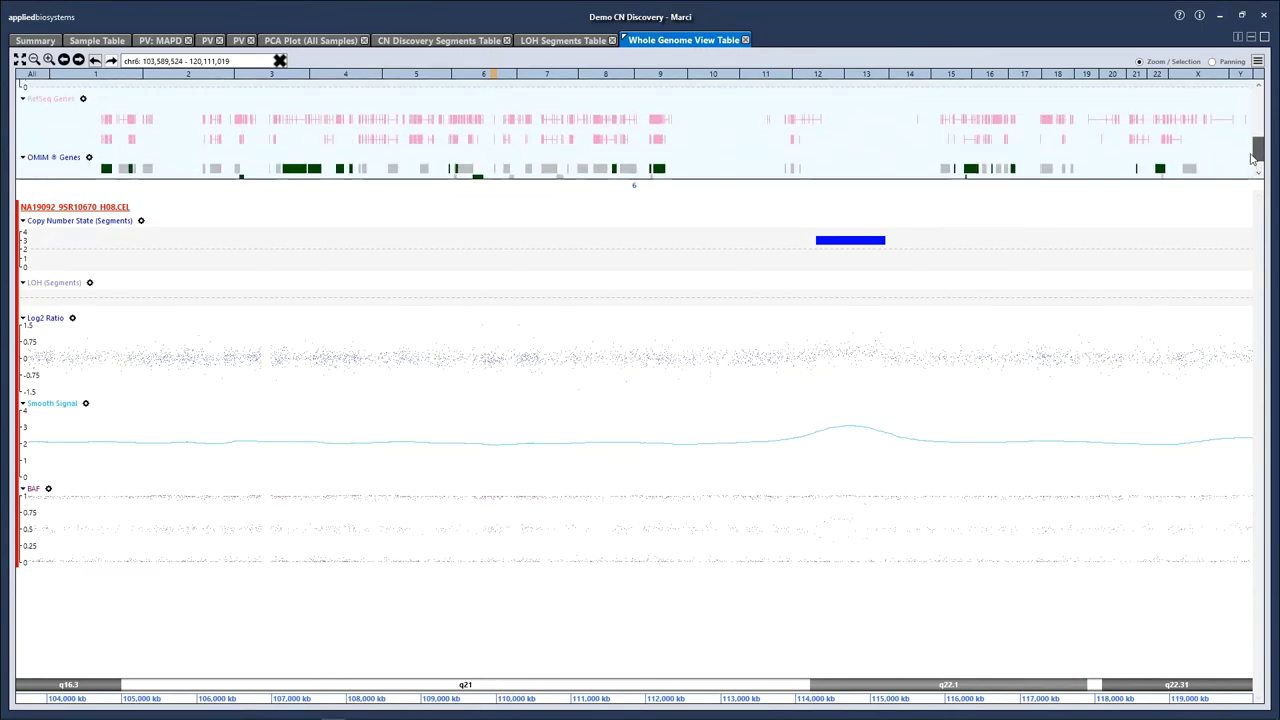
{"action": "left_click_drag", "start_coordinate": [797, 117], "coordinate": [835, 117]}
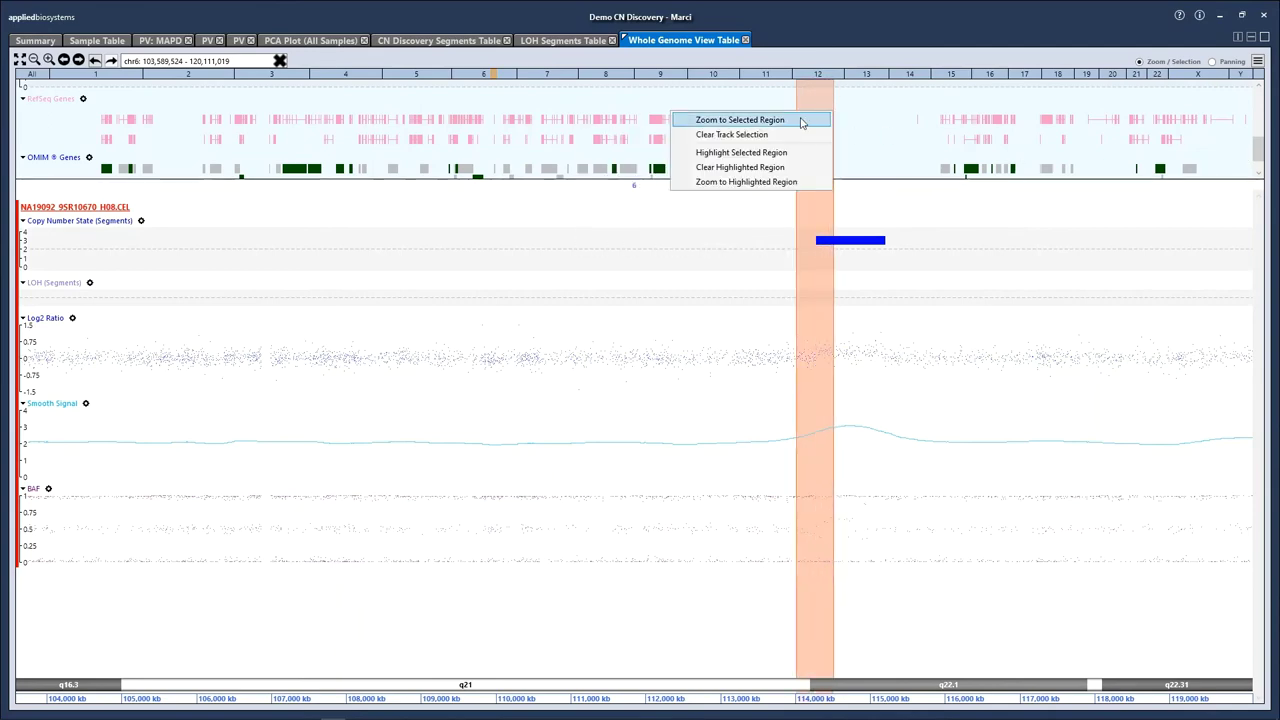
{"action": "left_click", "coordinate": [799, 118]}
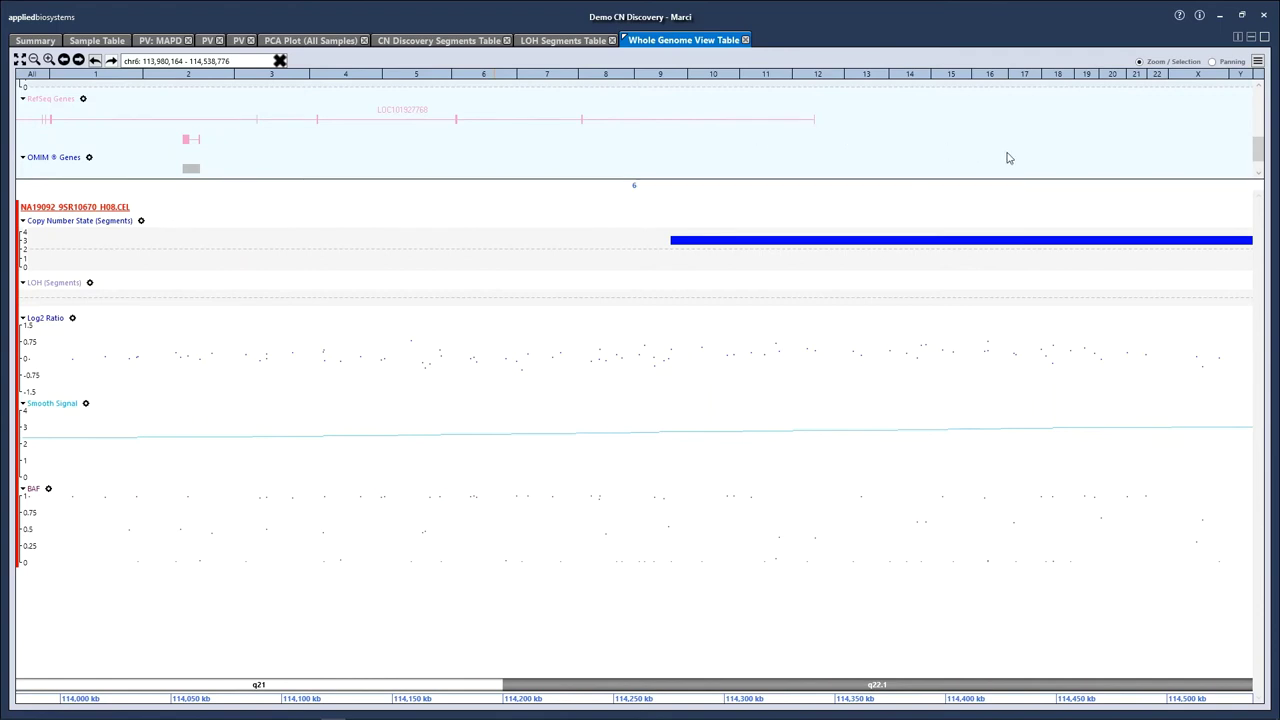
- Review the graph menu's PNG image quality options for the Whole Genome View and close them without saving
{"action": "left_click", "coordinate": [1258, 62]}
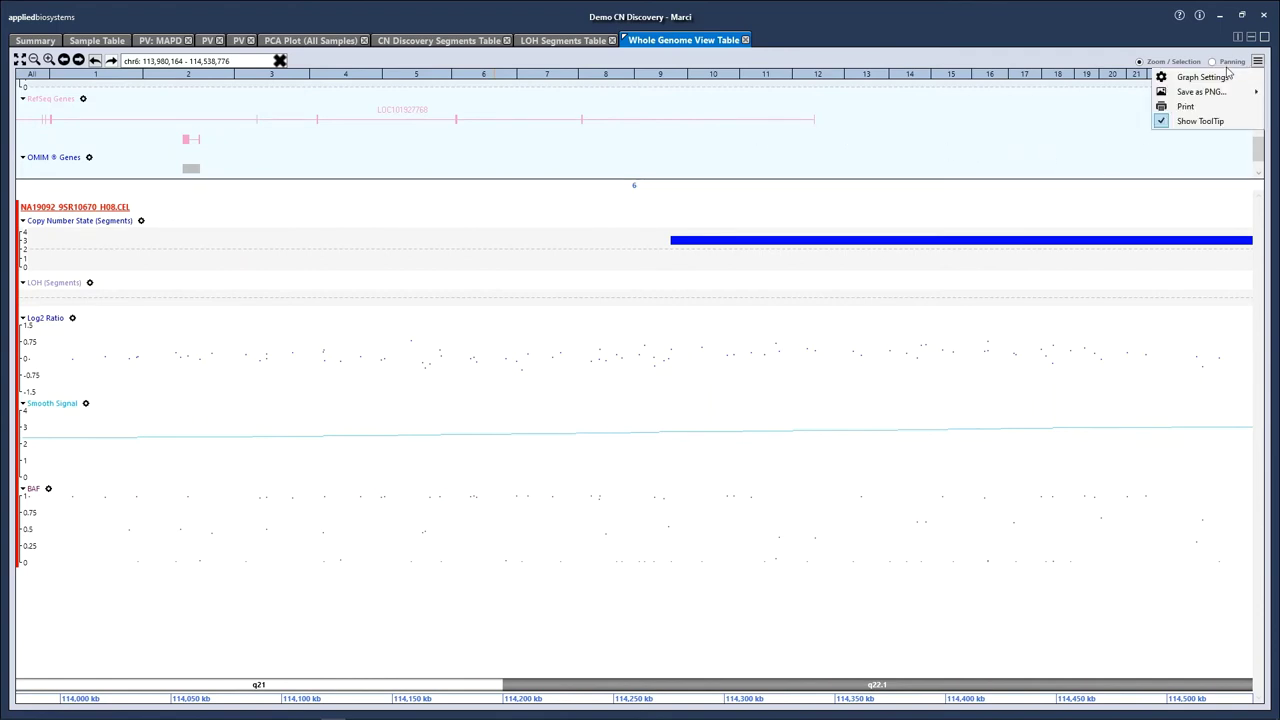
{"action": "mouse_move", "coordinate": [1203, 95]}
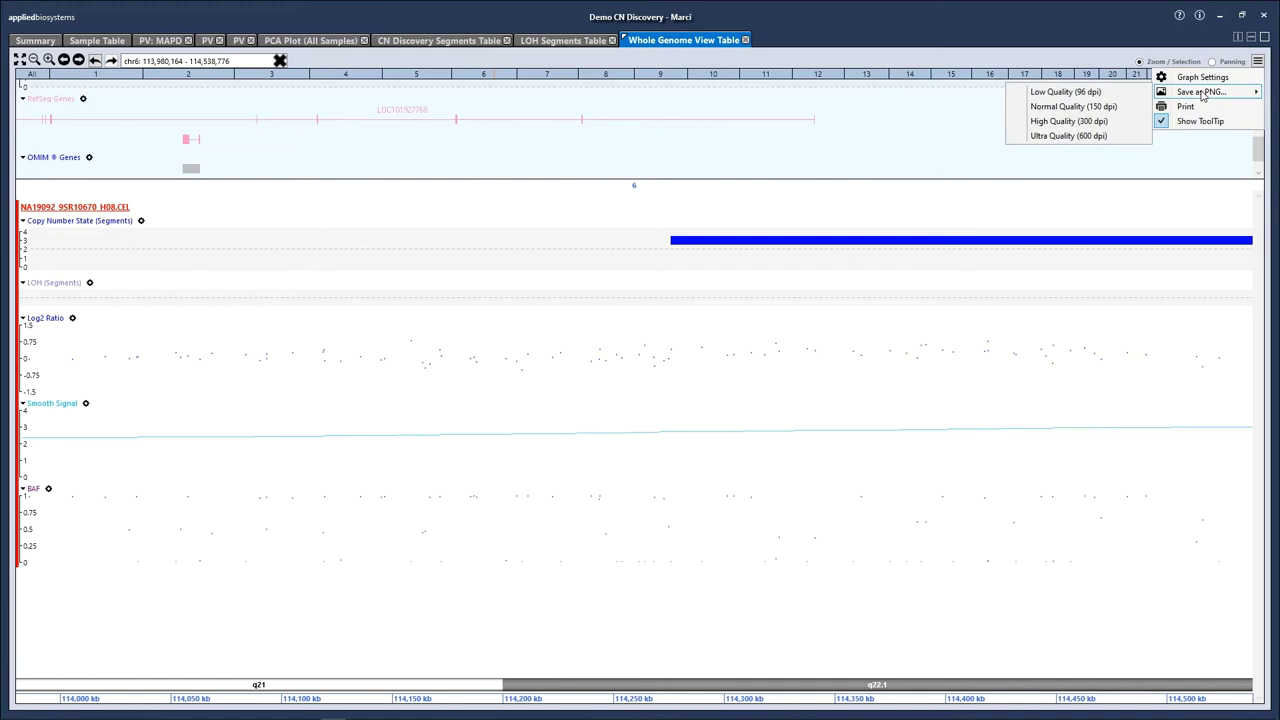
{"action": "left_click", "coordinate": [887, 23]}
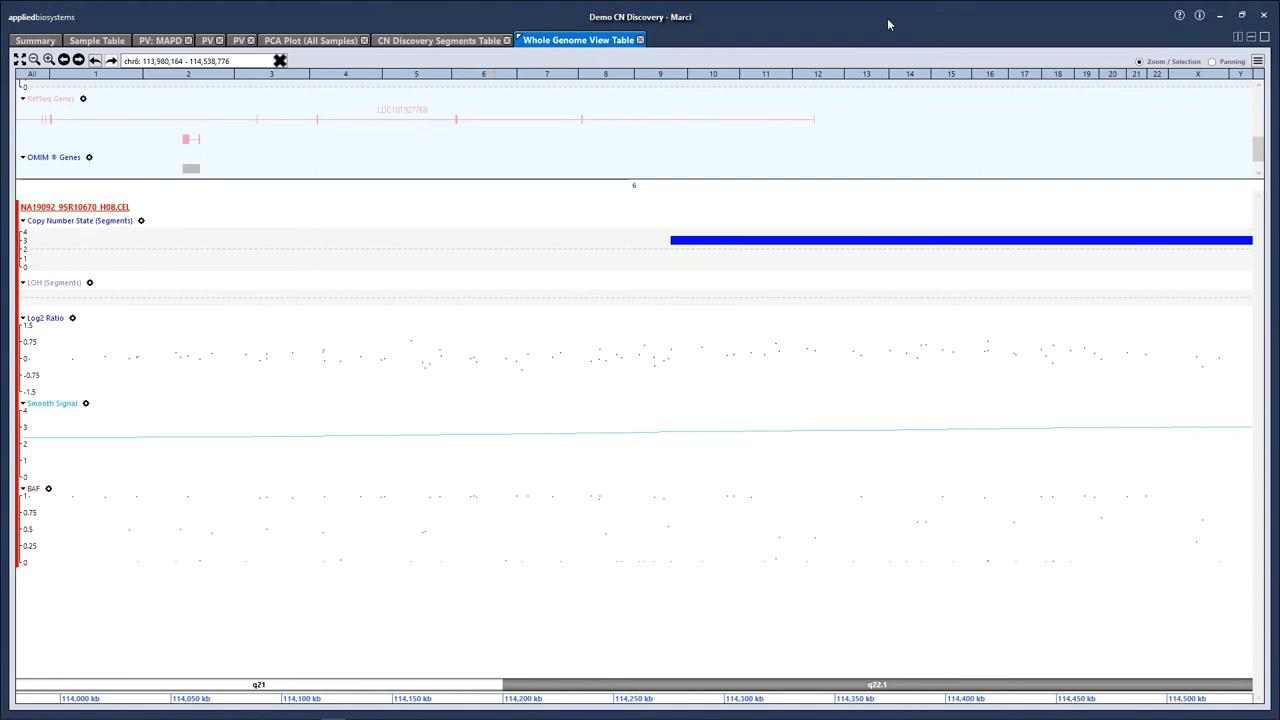
- Generate the LOH Segments Table for all samples and select the chromosome 8 segment of sample B02 with 1033 markers
{"action": "left_click", "coordinate": [103, 42]}
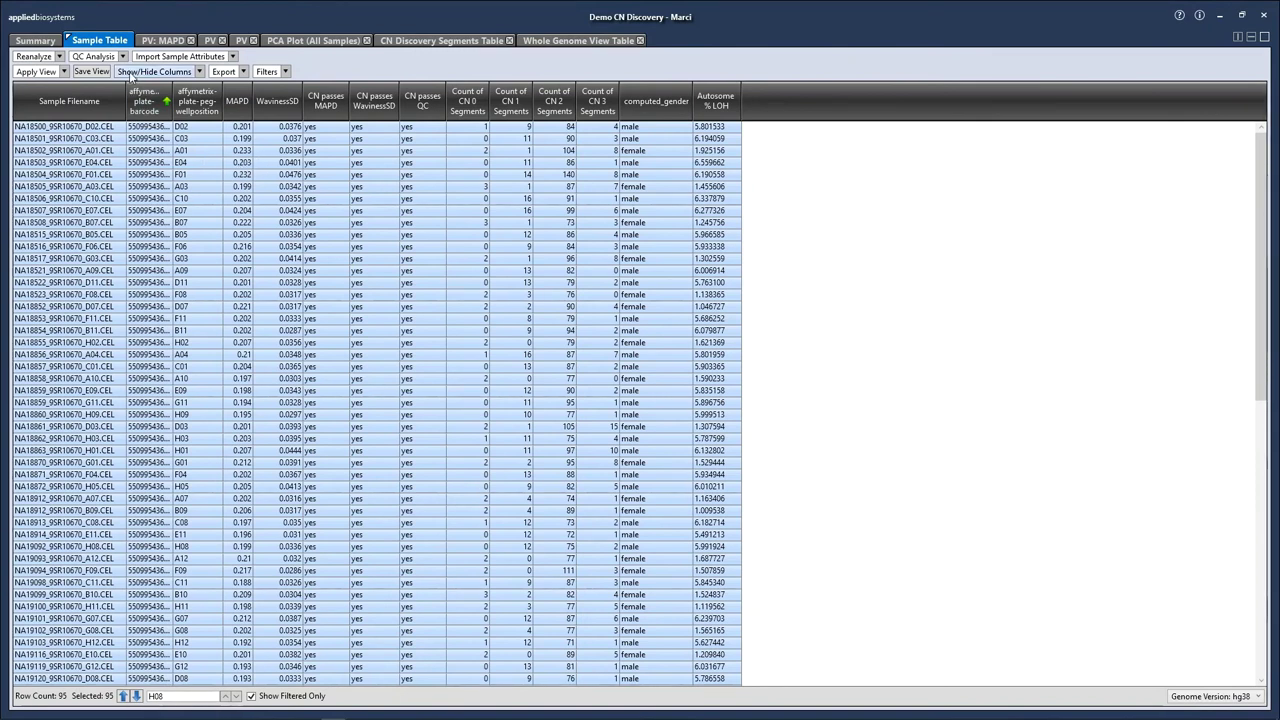
{"action": "left_click", "coordinate": [122, 57]}
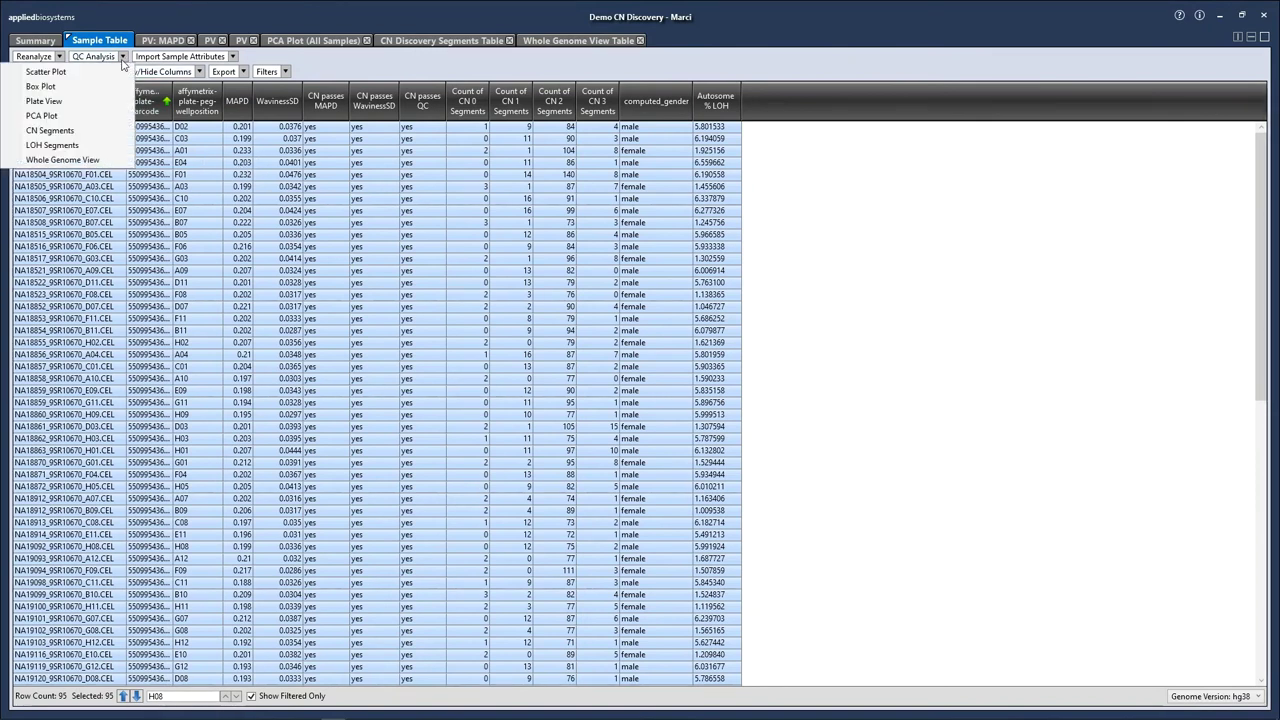
{"action": "left_click", "coordinate": [98, 150]}
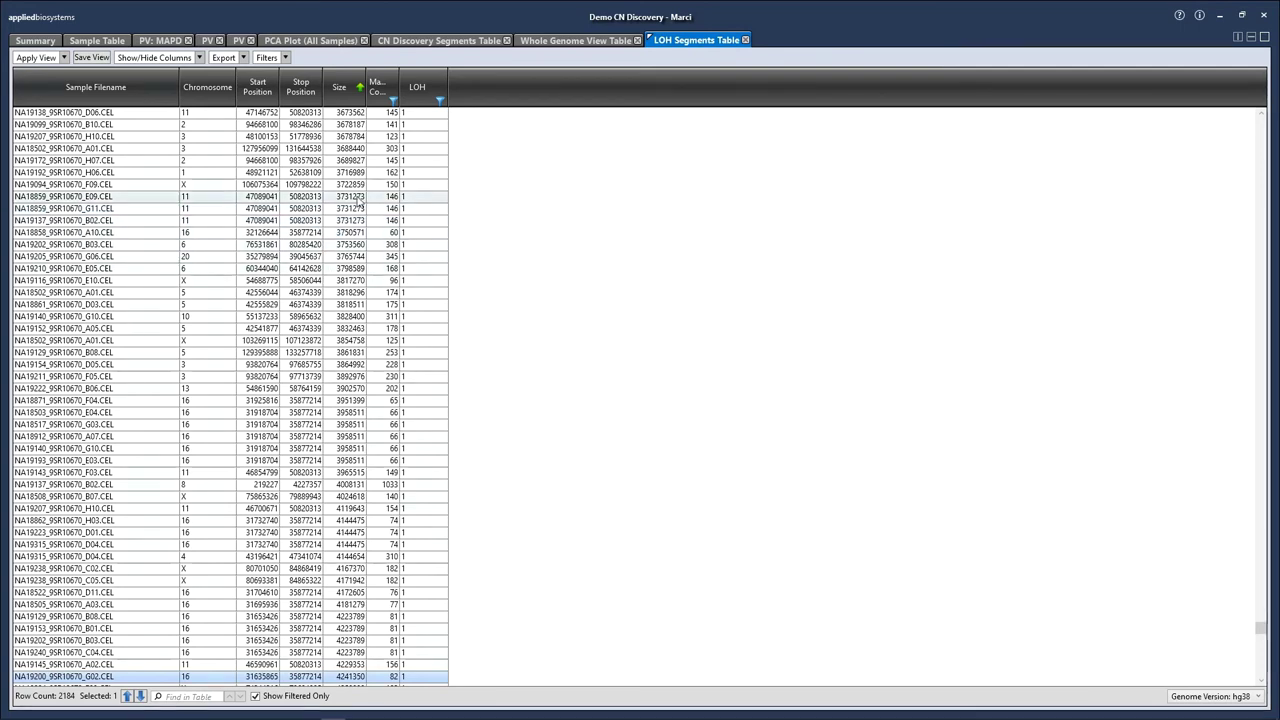
{"action": "left_click", "coordinate": [381, 487]}
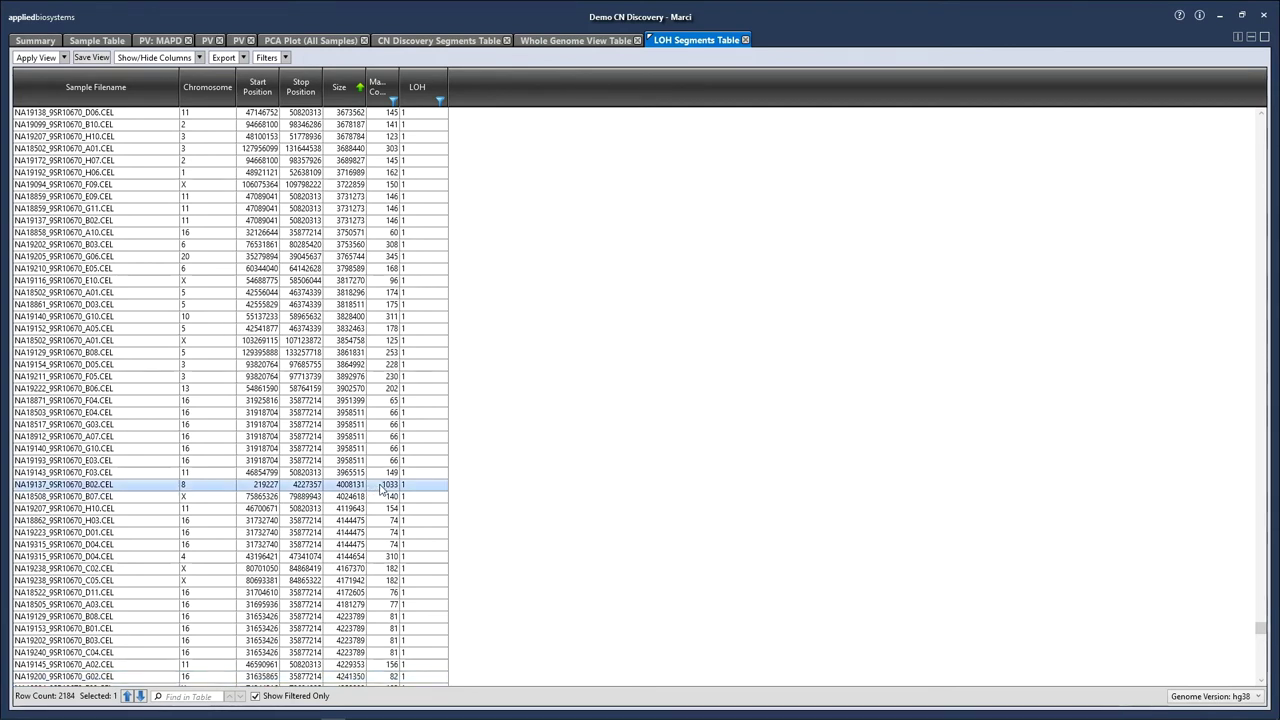
- Find sample B02 in the Sample Table and generate its Whole Genome View, replacing the current one
{"action": "left_click", "coordinate": [97, 40]}
{"action": "left_click", "coordinate": [183, 696]}
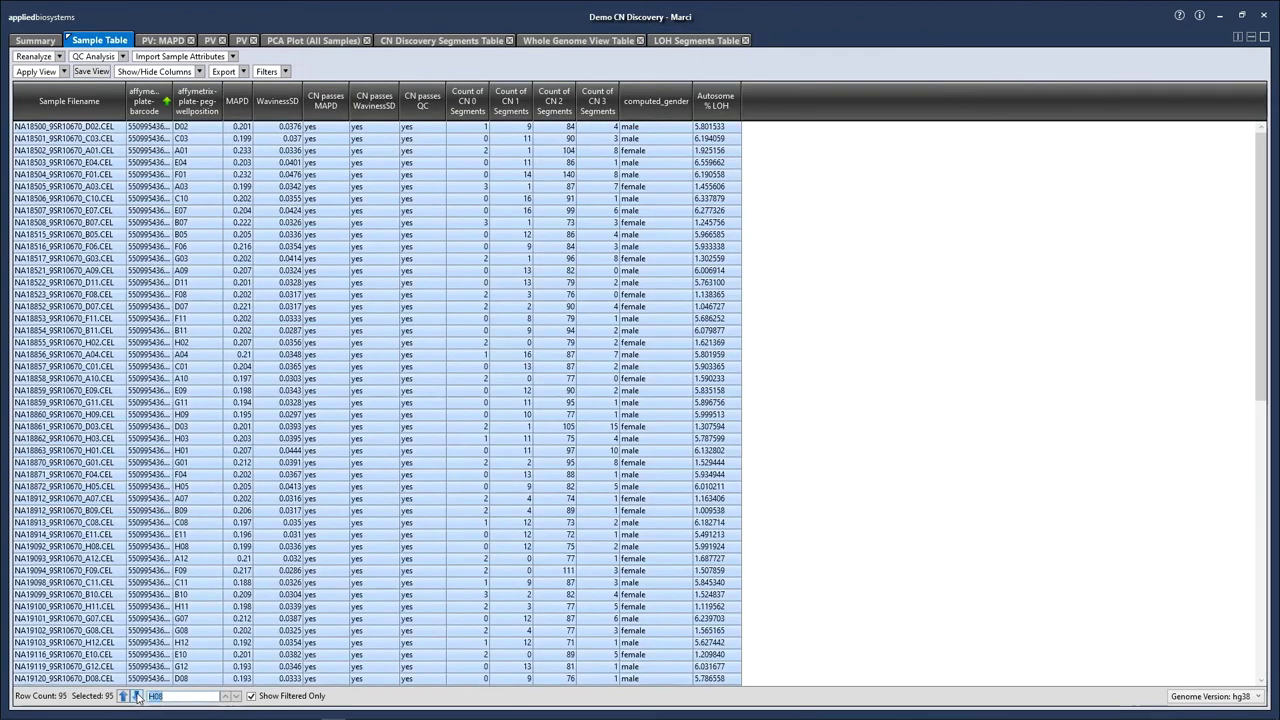
{"action": "type", "text": "B02"}
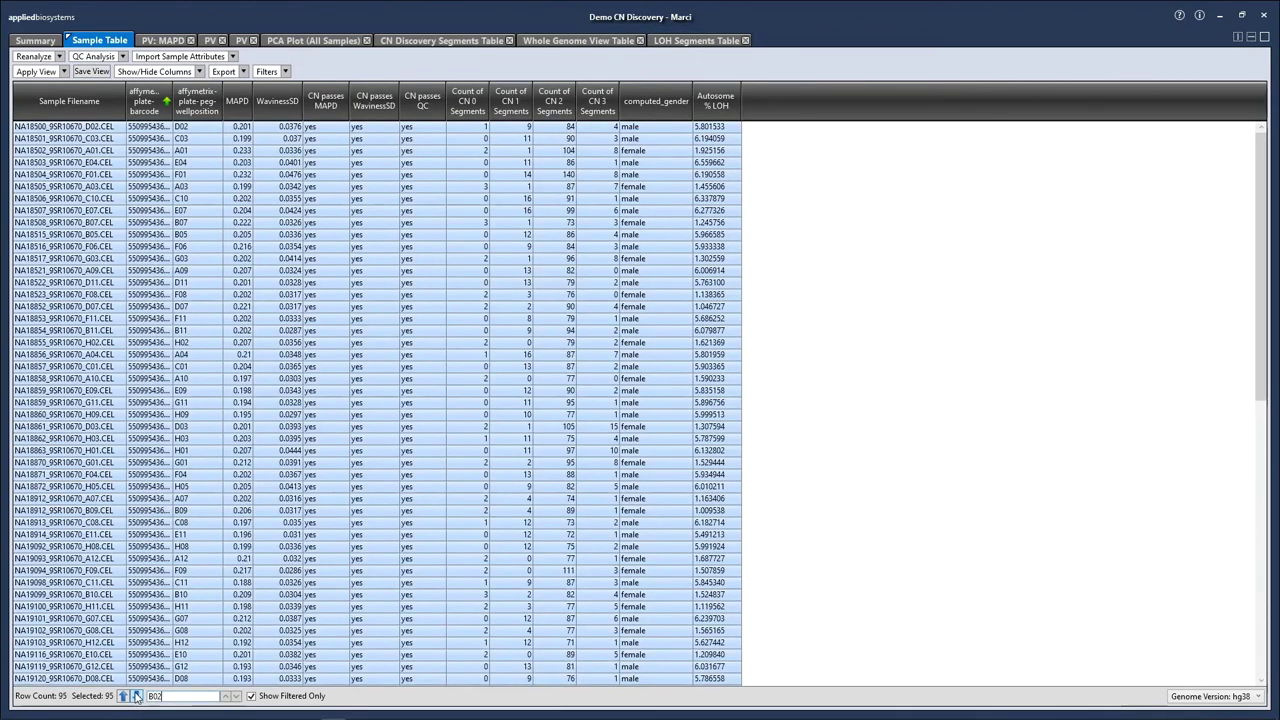
{"action": "left_click", "coordinate": [136, 696]}
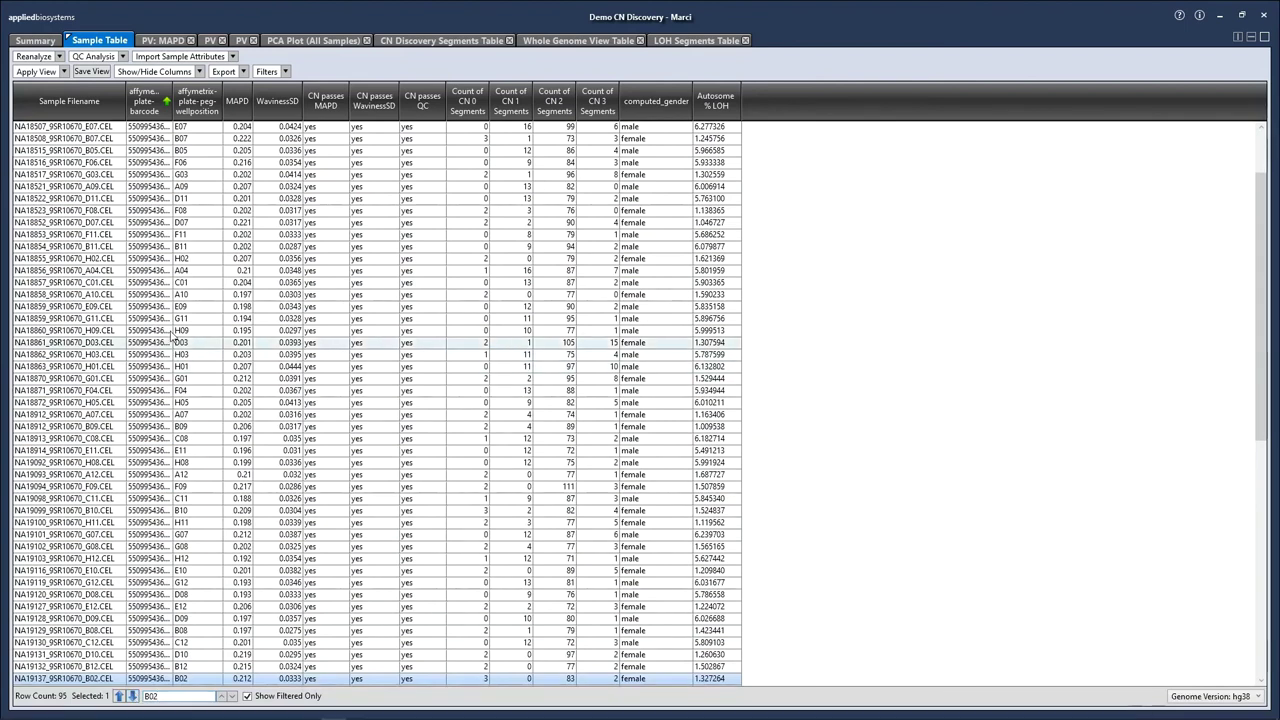
{"action": "left_click", "coordinate": [45, 56]}
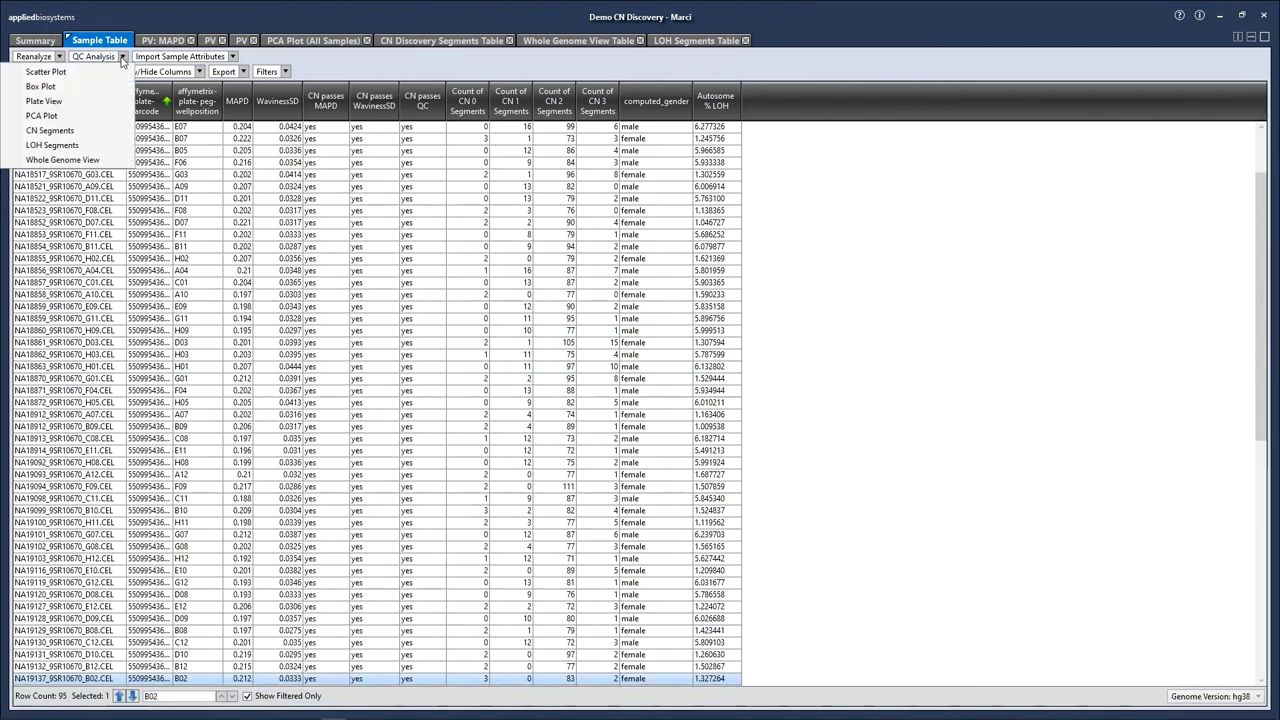
{"action": "left_click", "coordinate": [84, 164]}
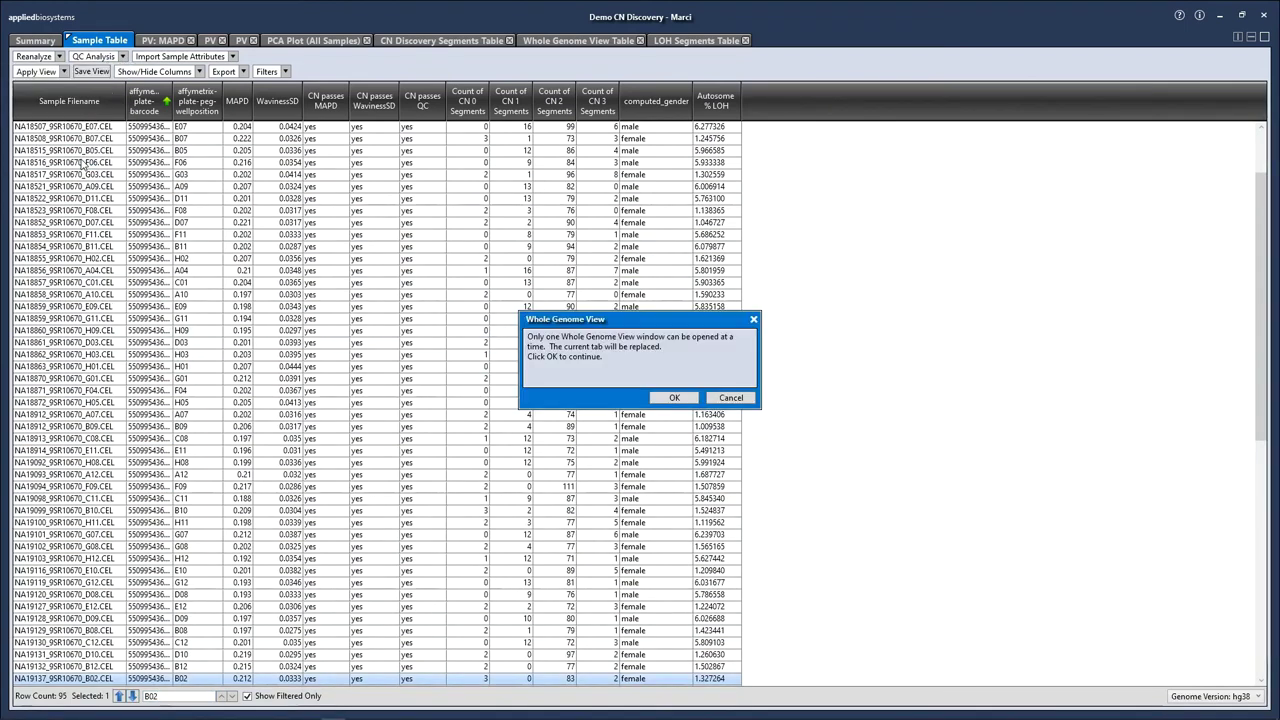
{"action": "left_click", "coordinate": [676, 398]}
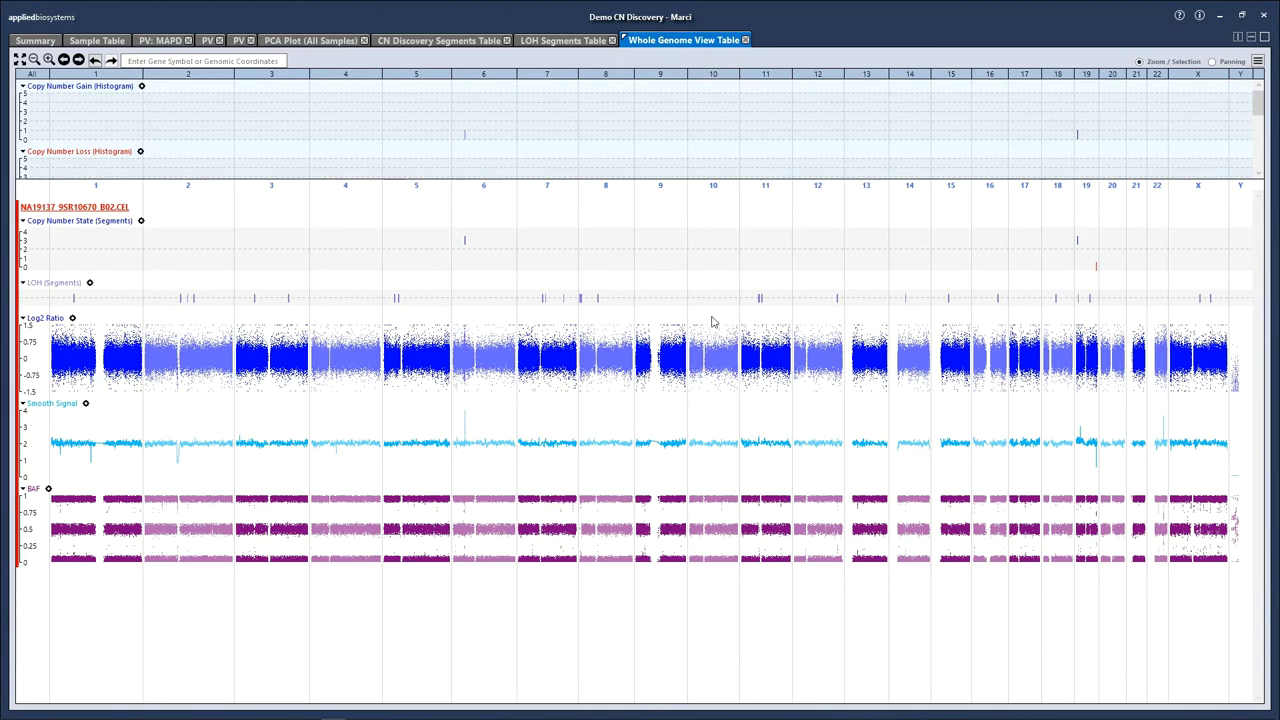
- Zoom the B02 Whole Genome View to the LOH segment at the start of chromosome 8
{"action": "left_click", "coordinate": [578, 297]}
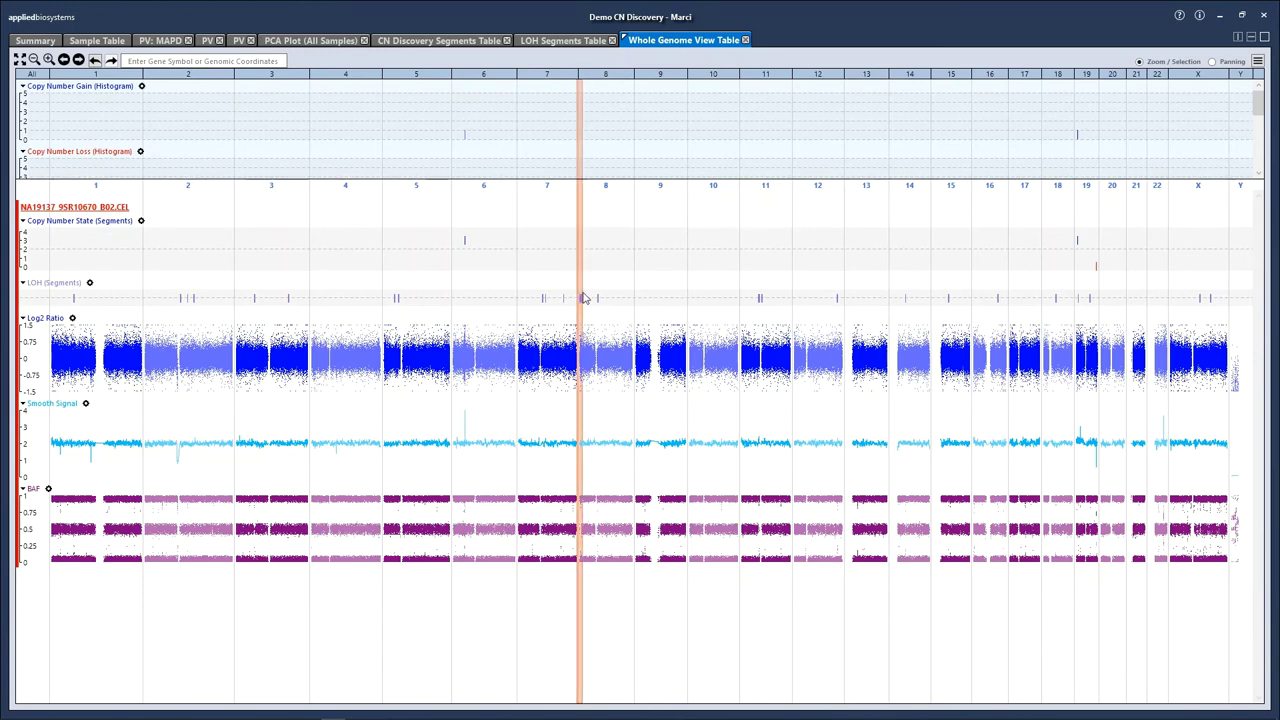
{"action": "right_click", "coordinate": [583, 296]}
{"action": "left_click", "coordinate": [560, 302]}
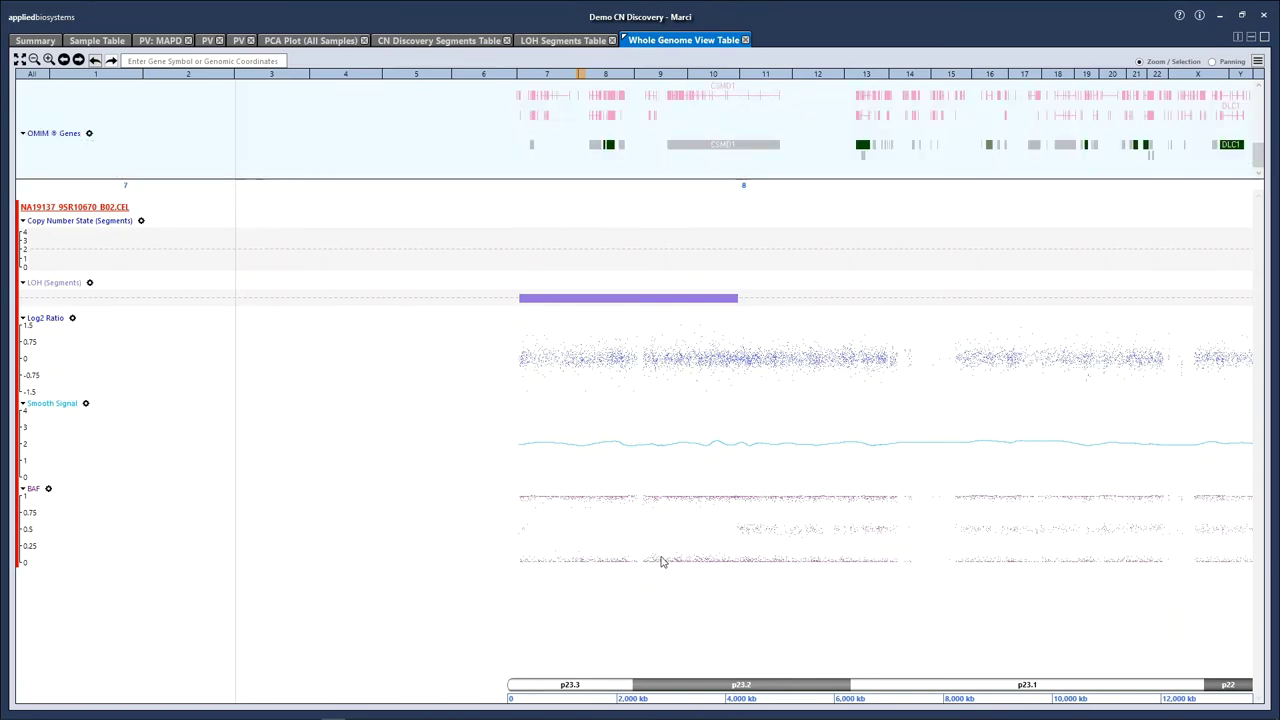
- Search the Whole Genome View for the gene FBXO25 and go to its location
{"action": "left_click", "coordinate": [212, 61]}
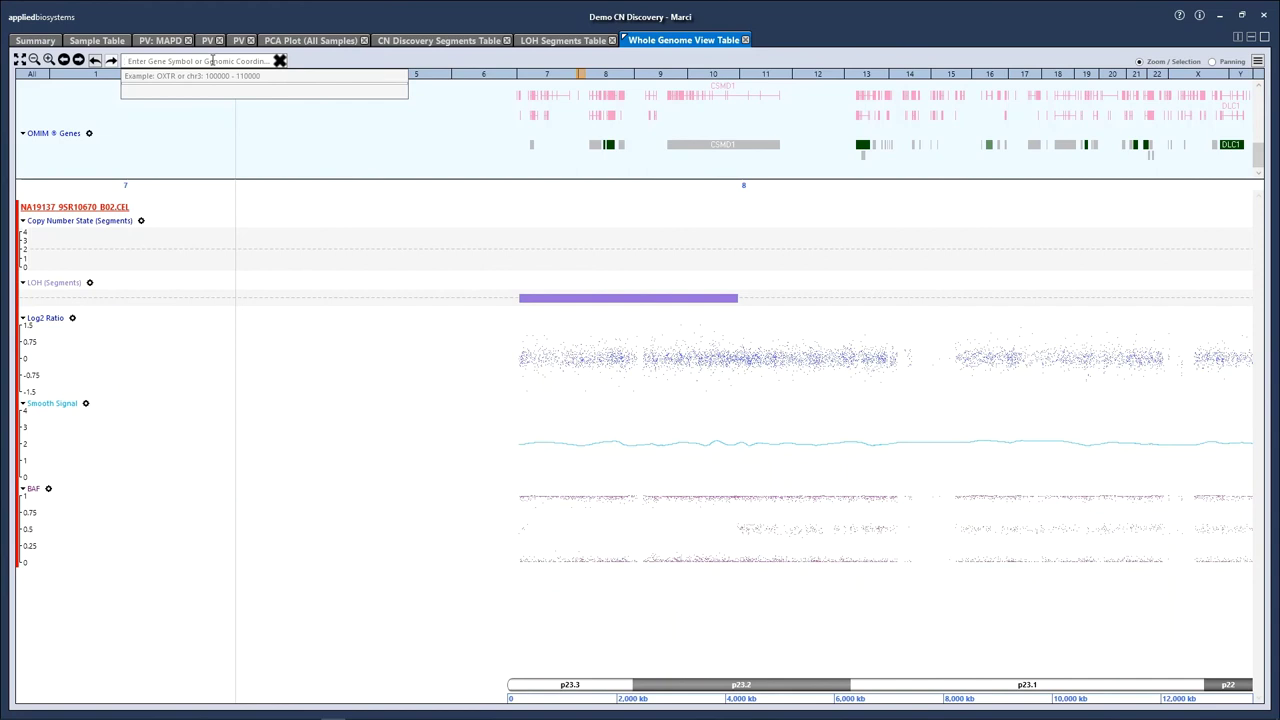
{"action": "type", "text": "PBXO25"}
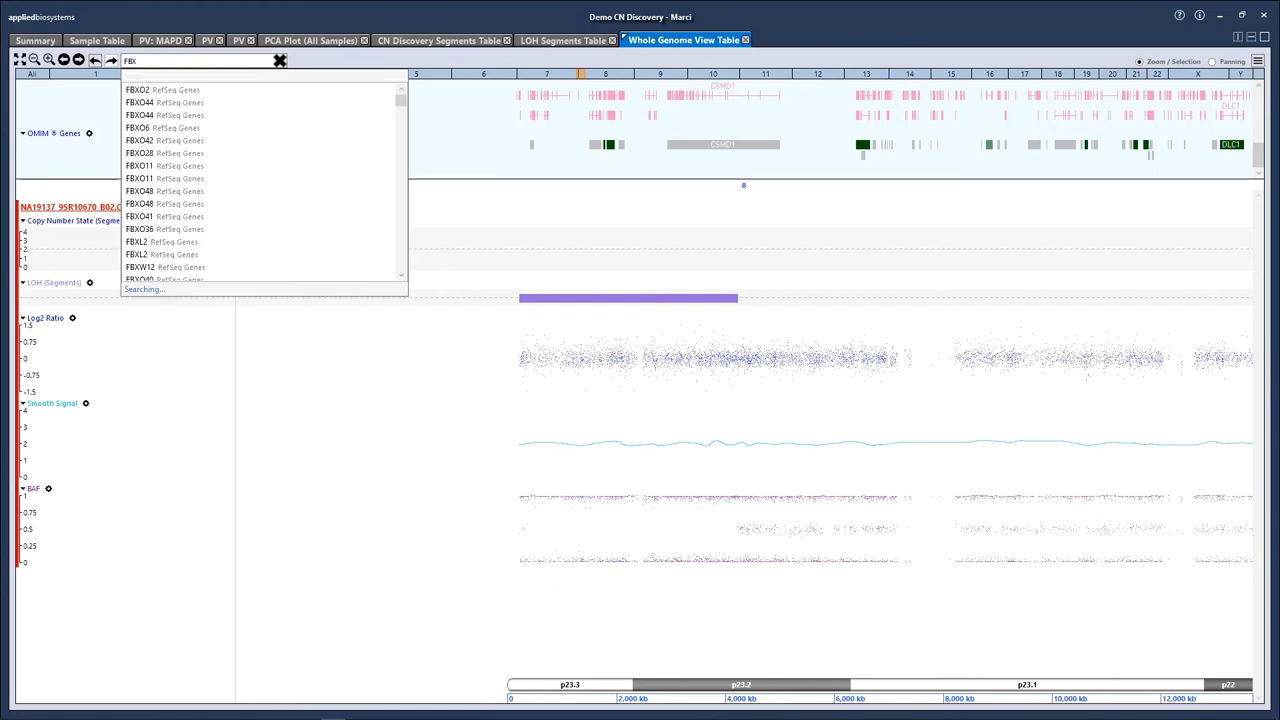
{"action": "key", "text": "Return"}
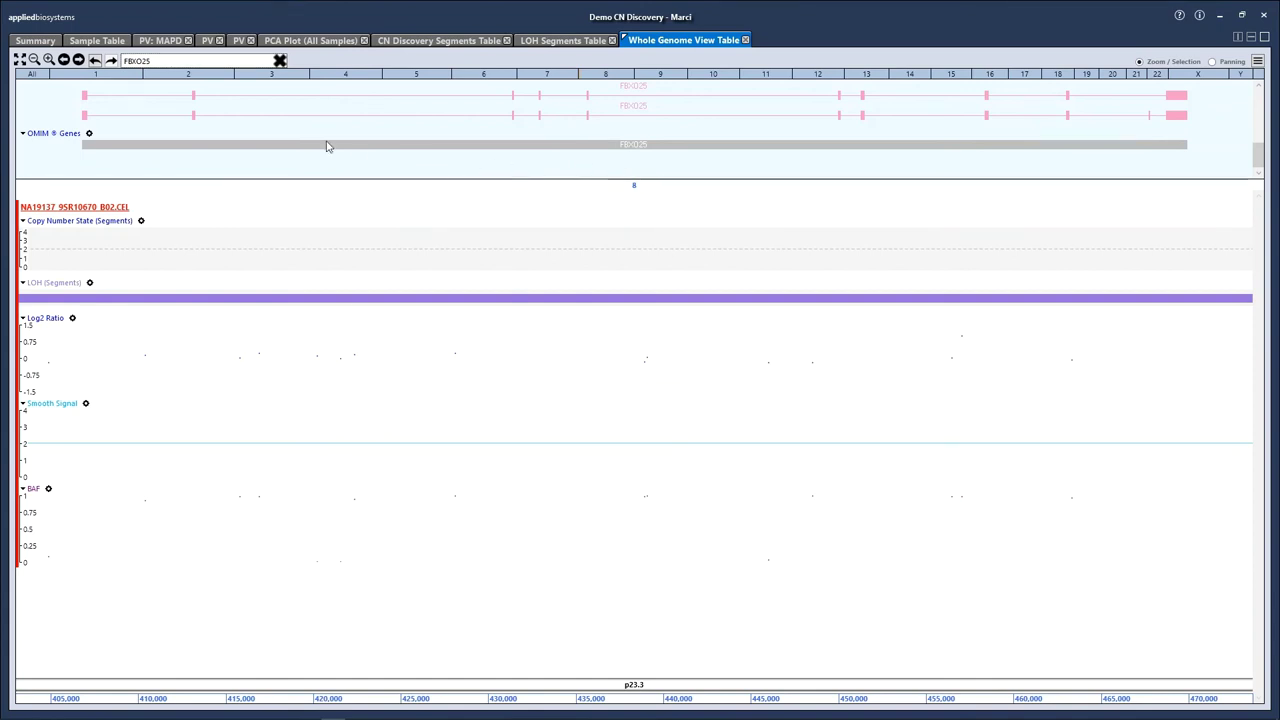
- Shift the displayed region forward along chromosome 8 twice, undo both location changes and redo them
{"action": "left_click", "coordinate": [78, 60]}
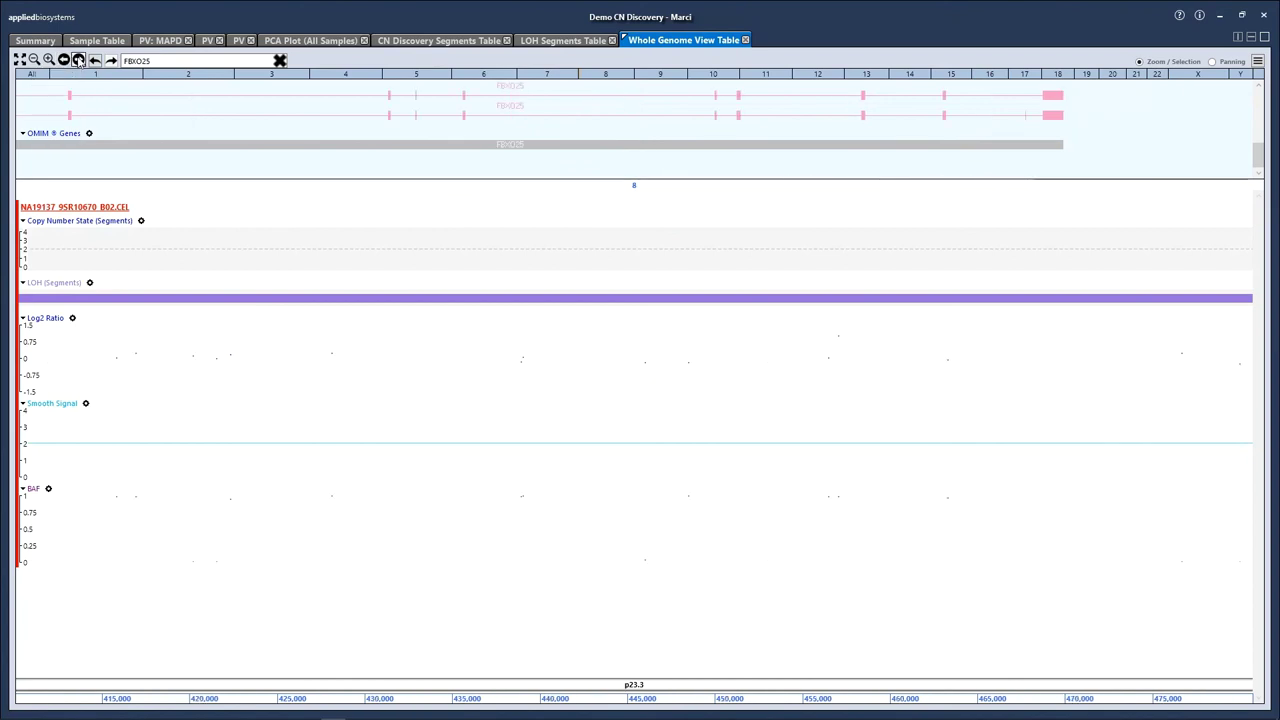
{"action": "left_click", "coordinate": [78, 60]}
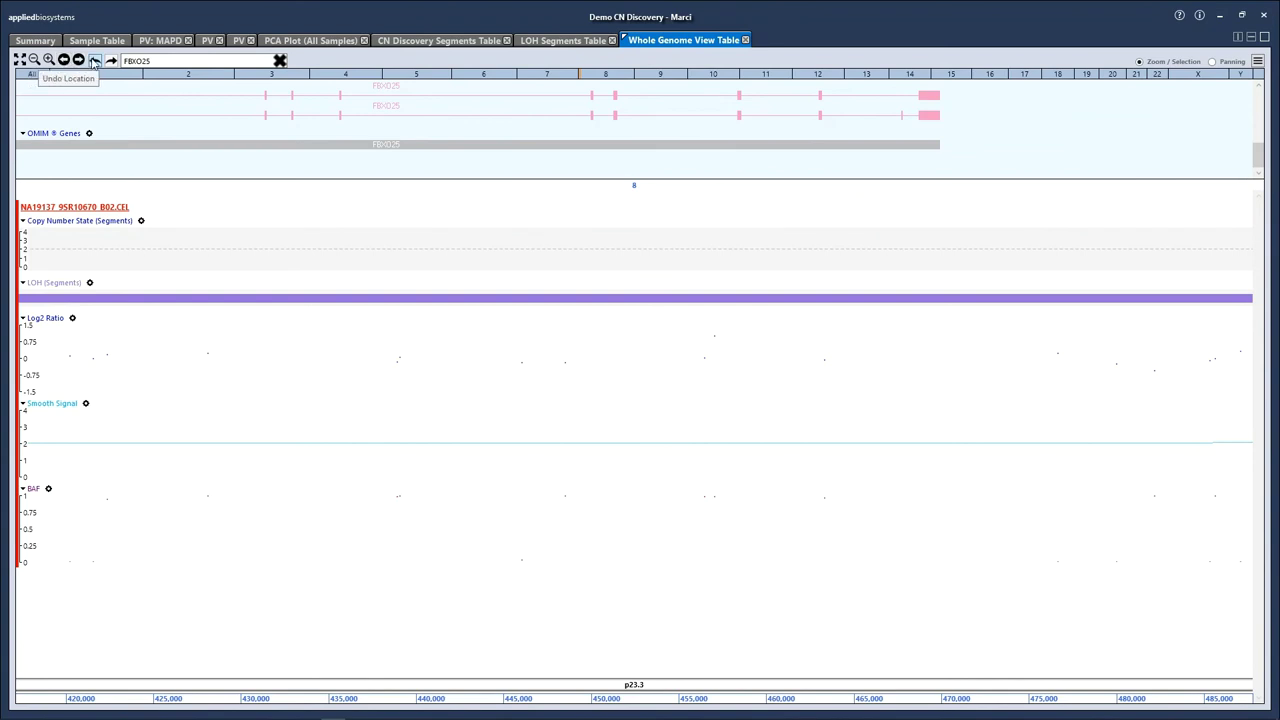
{"action": "left_click", "coordinate": [93, 61]}
{"action": "left_click", "coordinate": [93, 61]}
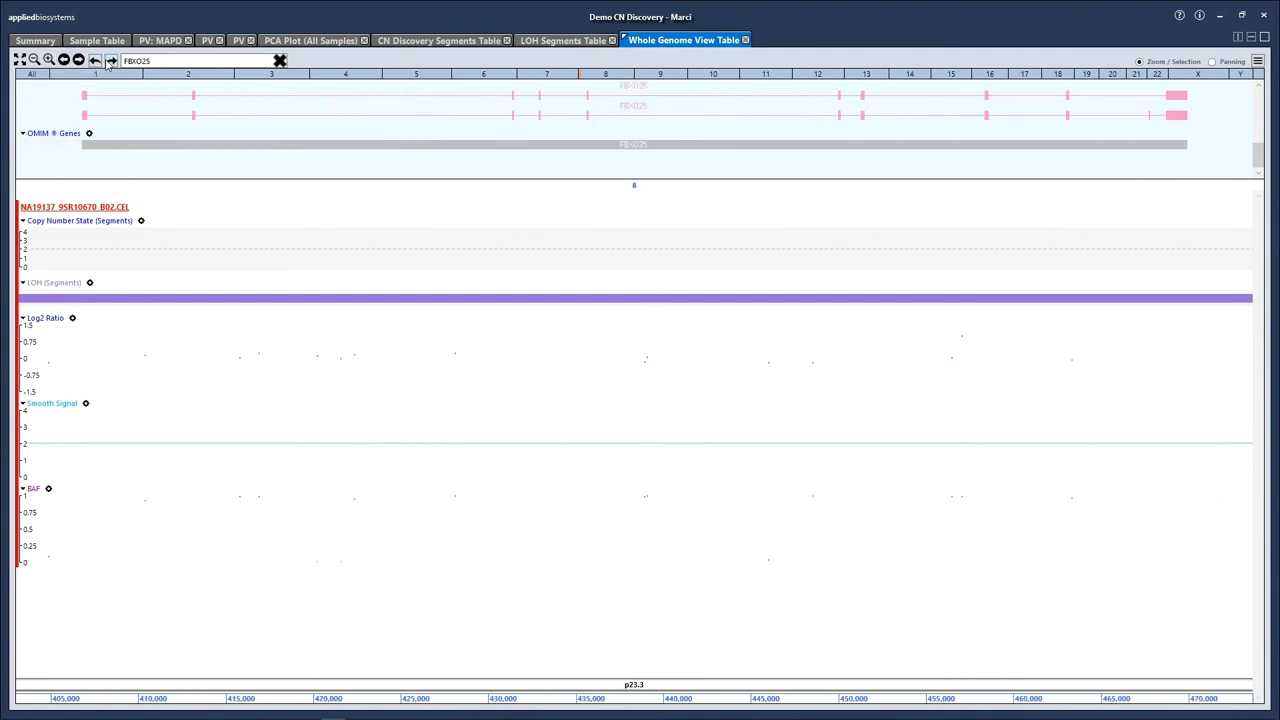
{"action": "left_click", "coordinate": [111, 61]}
{"action": "left_click", "coordinate": [111, 61]}
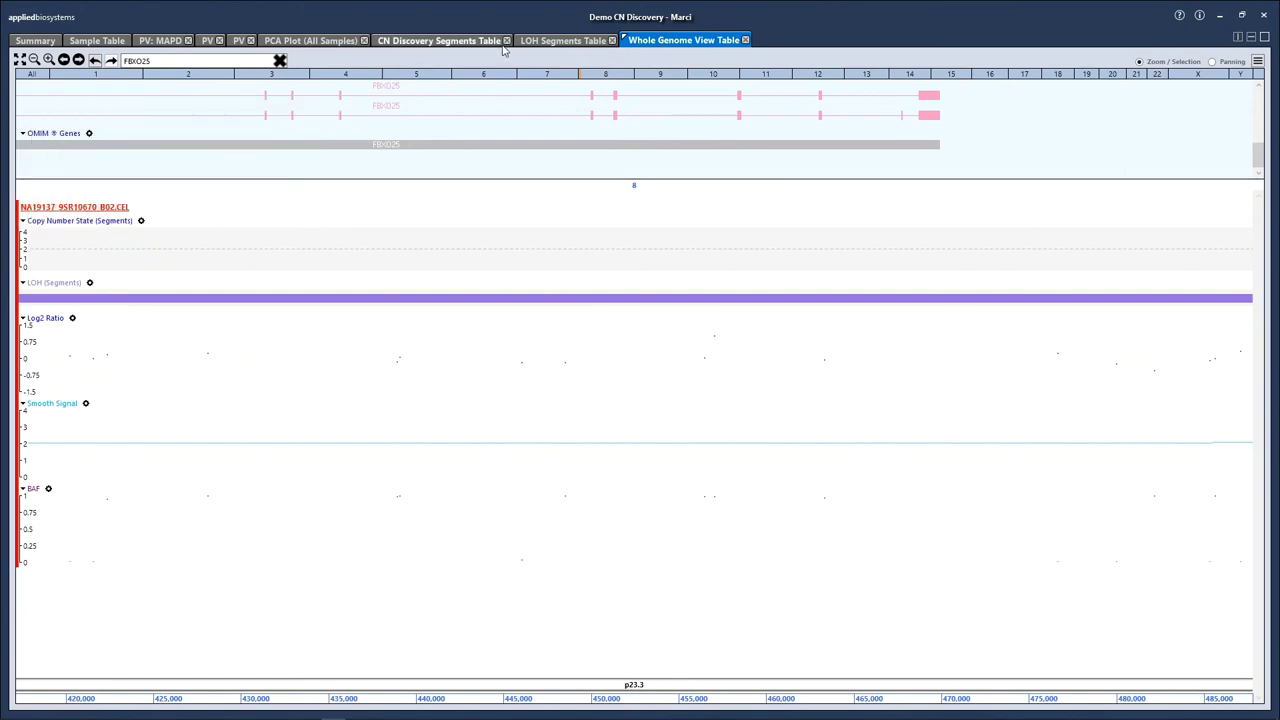
- Review the export options of the LOH Segments Table and the CN Discovery Segments Table
{"action": "left_click", "coordinate": [472, 45]}
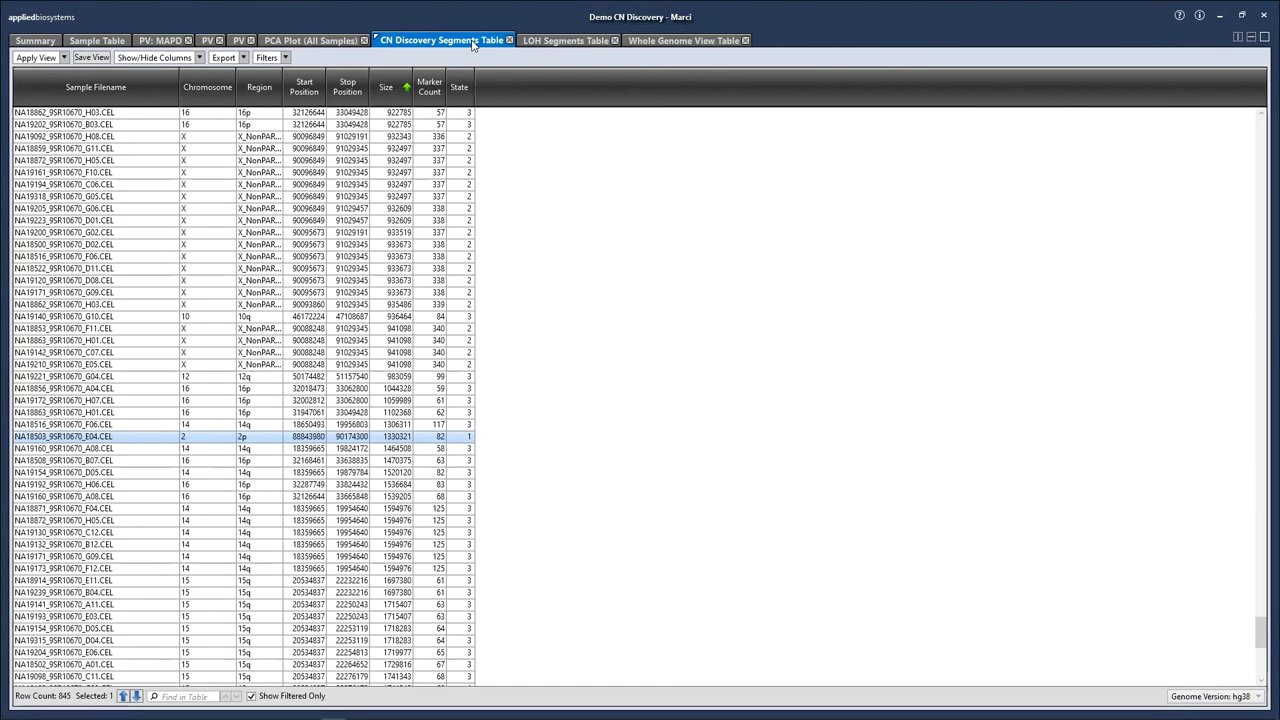
{"action": "left_click", "coordinate": [538, 44]}
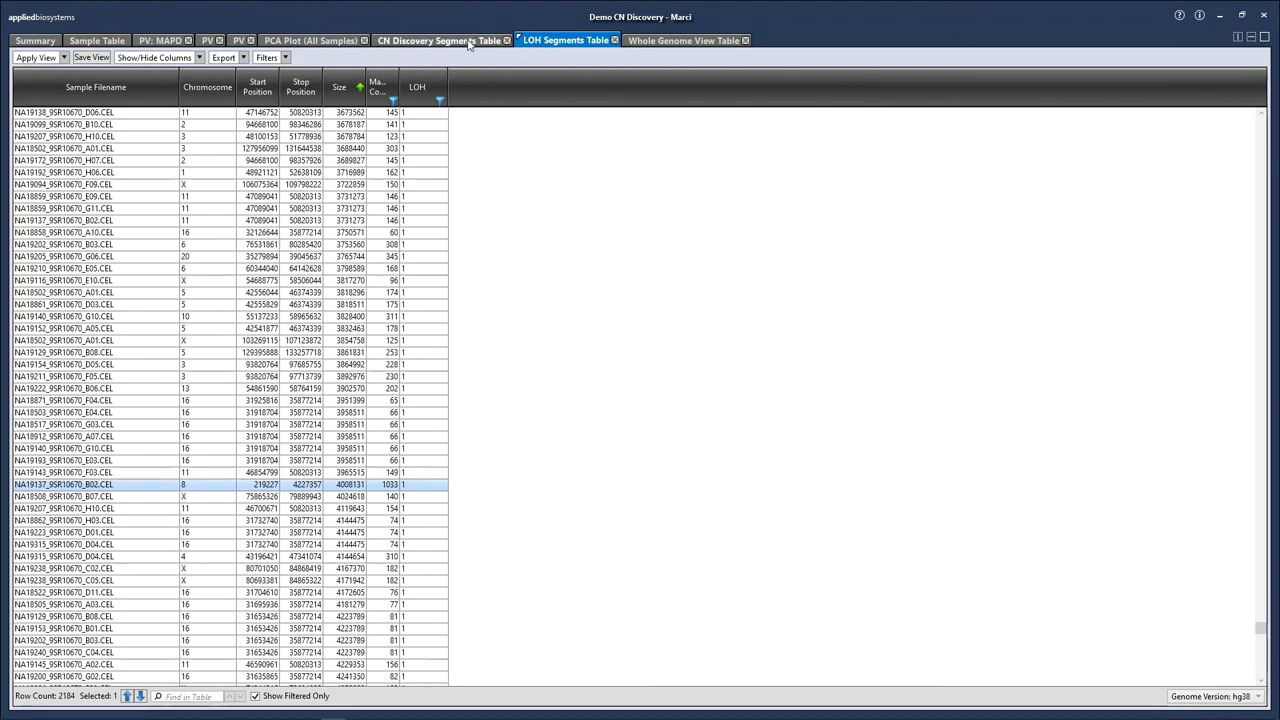
{"action": "left_click", "coordinate": [243, 58]}
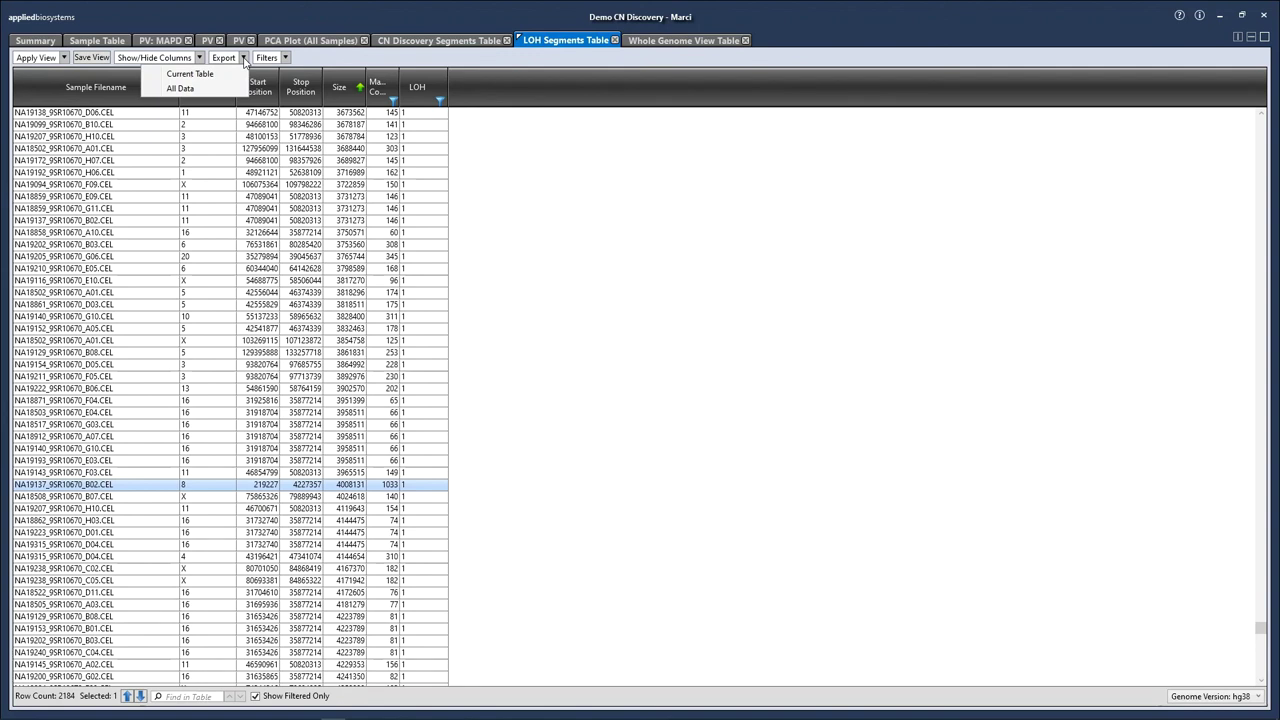
{"action": "left_click", "coordinate": [423, 43]}
{"action": "left_click", "coordinate": [423, 43]}
{"action": "left_click", "coordinate": [242, 59]}
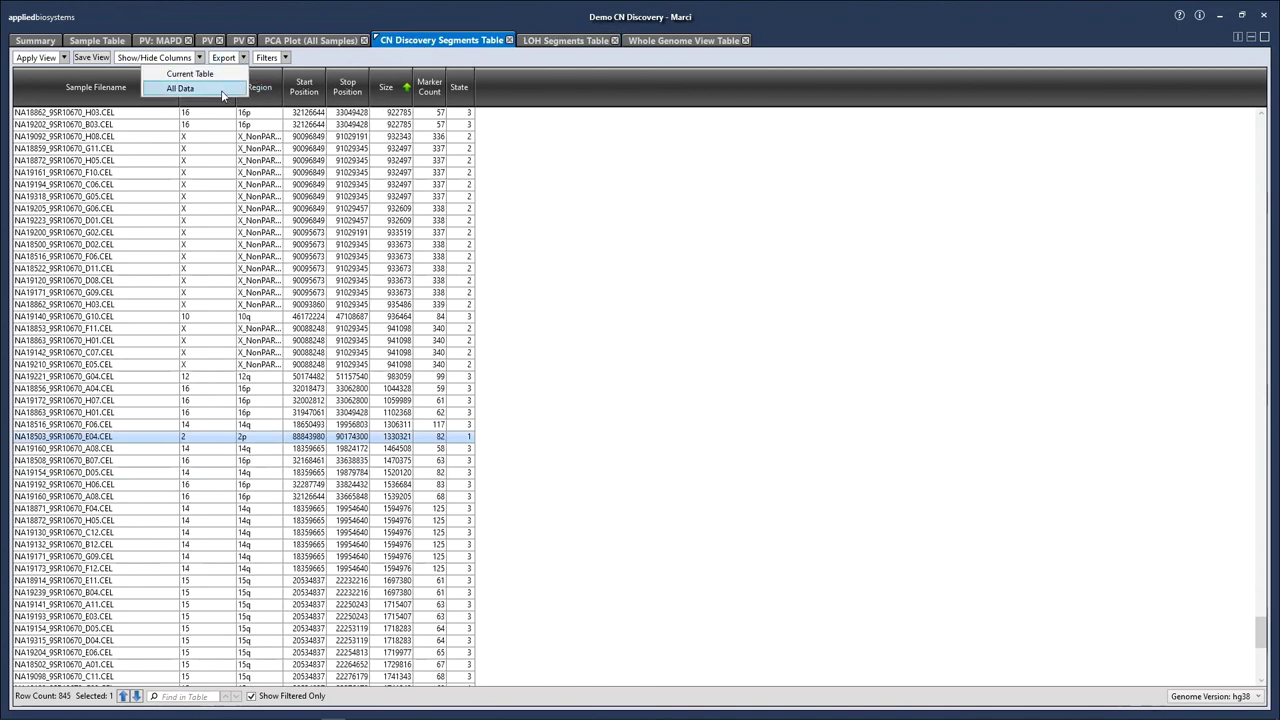
- Display the export options available for the Sample Table
{"action": "left_click", "coordinate": [106, 46]}
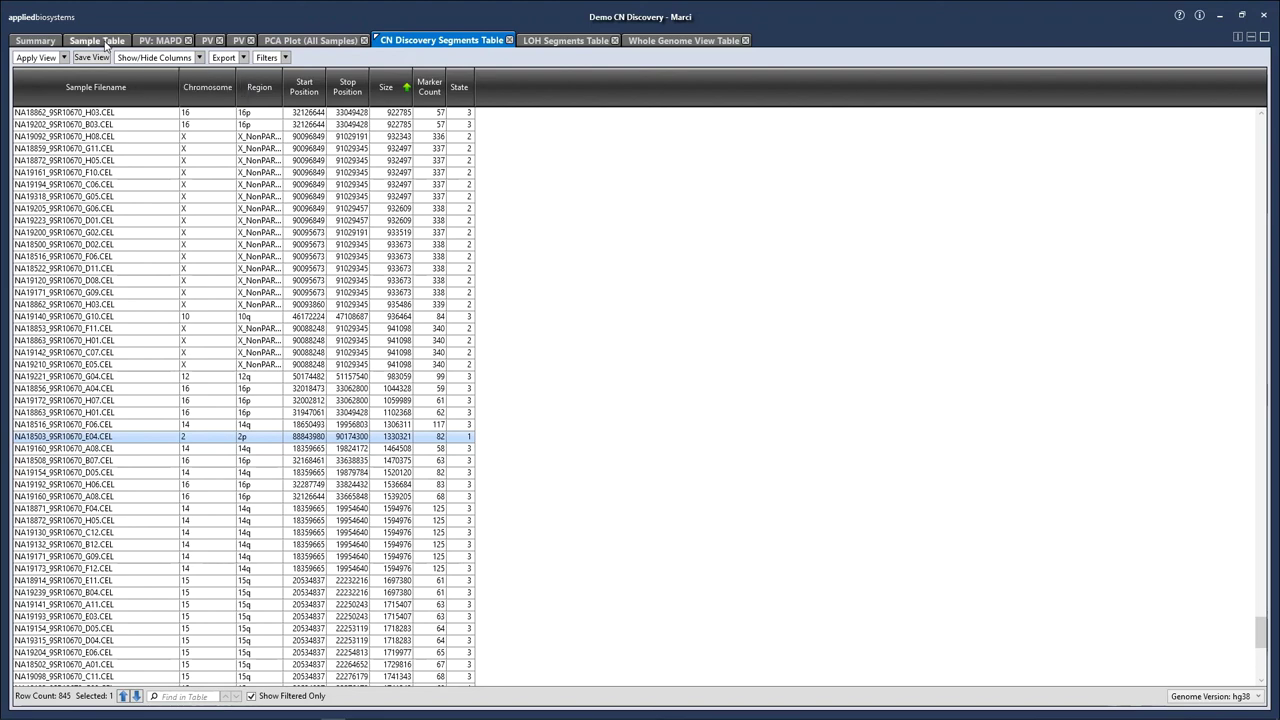
{"action": "left_click", "coordinate": [106, 46]}
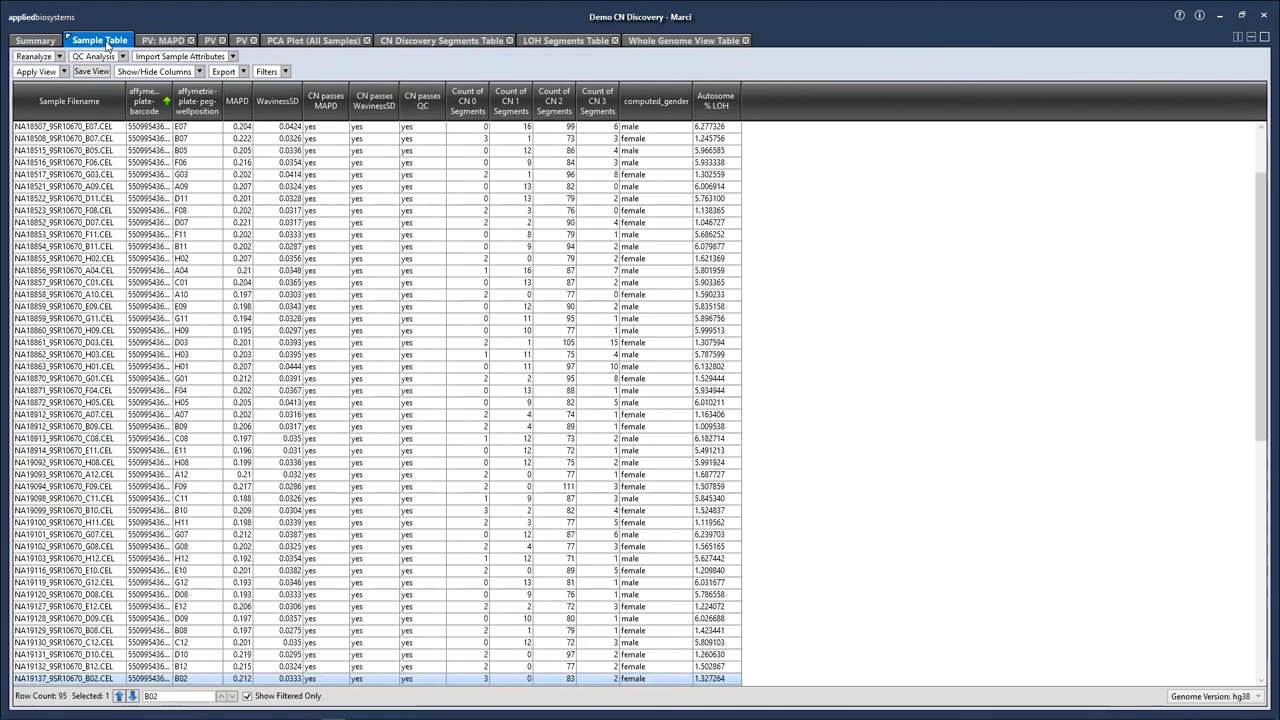
{"action": "left_click", "coordinate": [244, 72]}
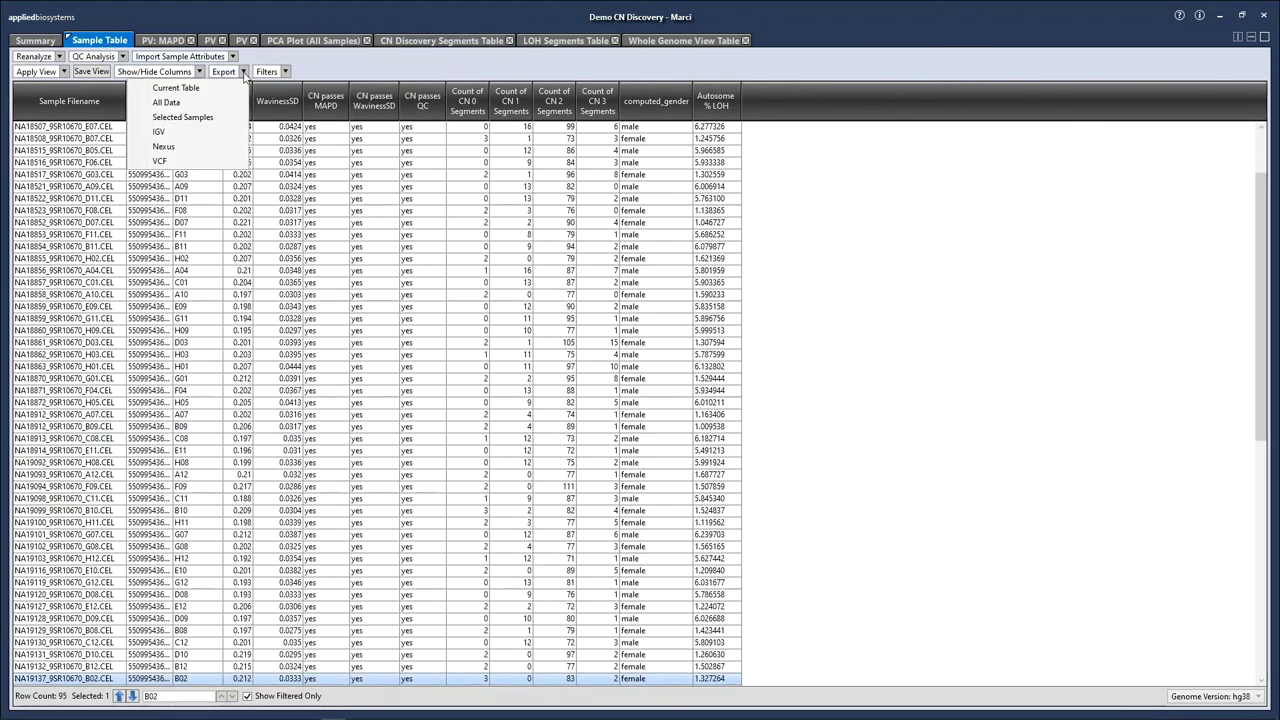